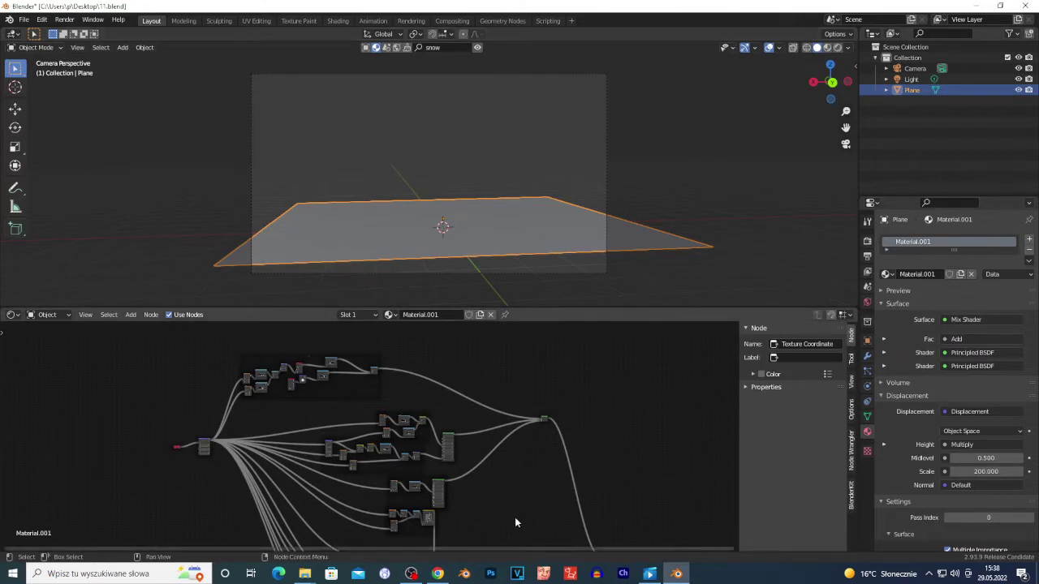
# - Move the Principled BSDF node connected to the normal frame's Bump output upward, nearer its roughness nodes
pyautogui.moveTo(514, 520); pyautogui.dragTo(538, 498, button='middle')
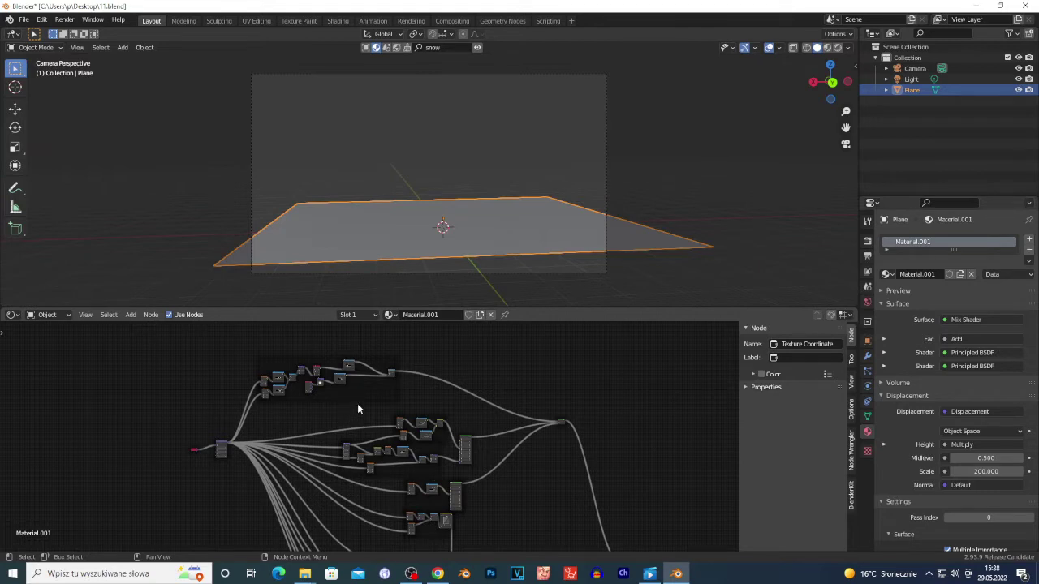
pyautogui.scroll(5, 528, 494)
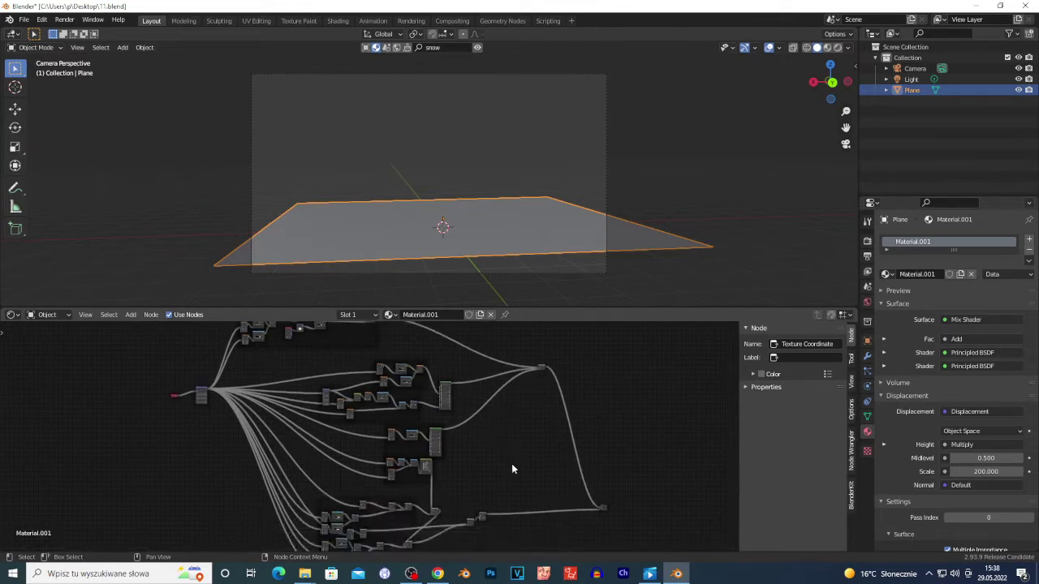
pyautogui.moveTo(376, 436); pyautogui.dragTo(372, 475, button='middle')
pyautogui.scroll(3, 408, 447)
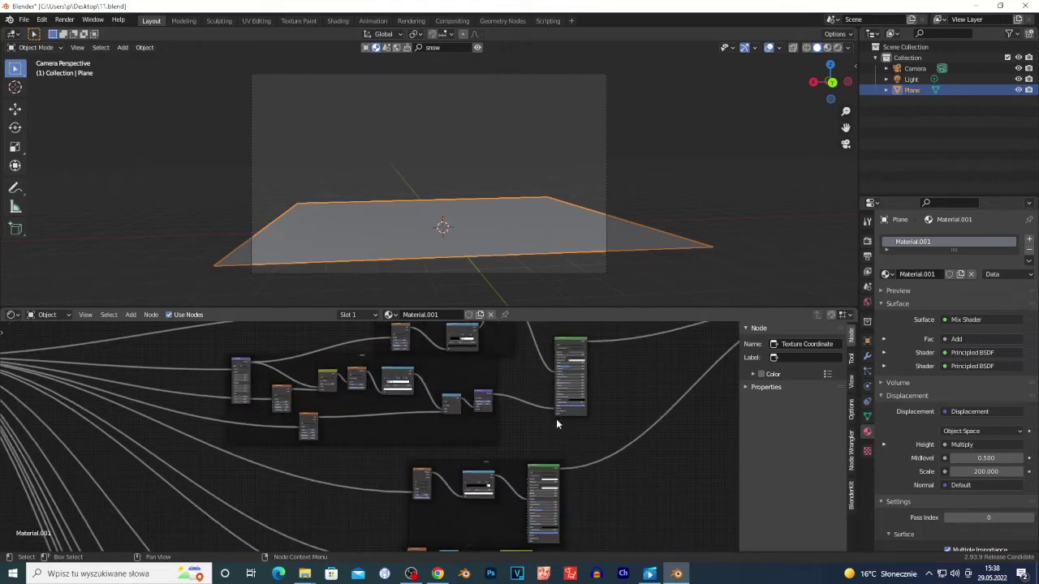
pyautogui.moveTo(556, 425); pyautogui.dragTo(501, 499, button='middle')
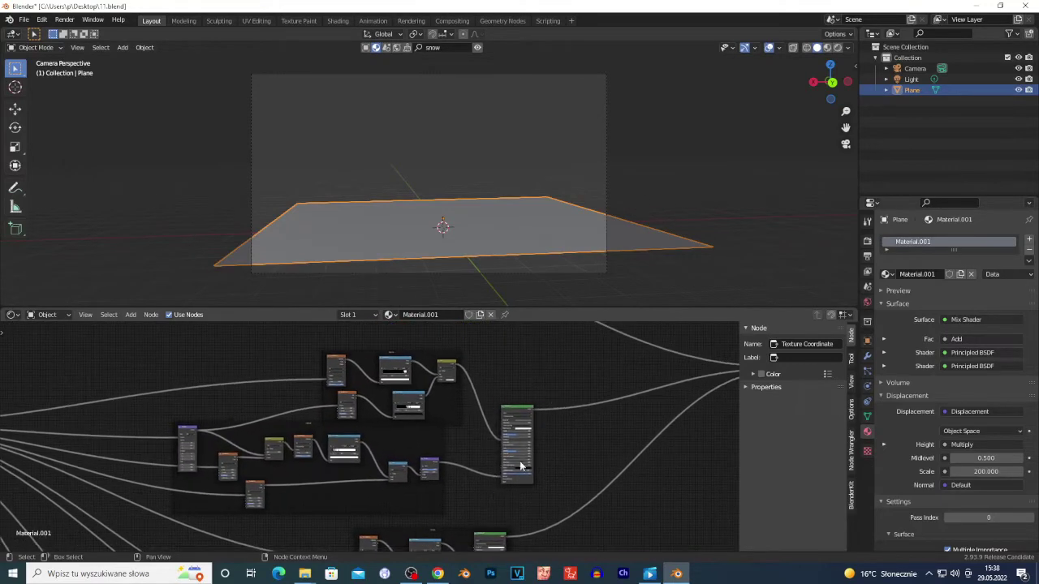
pyautogui.scroll(1, 367, 384)
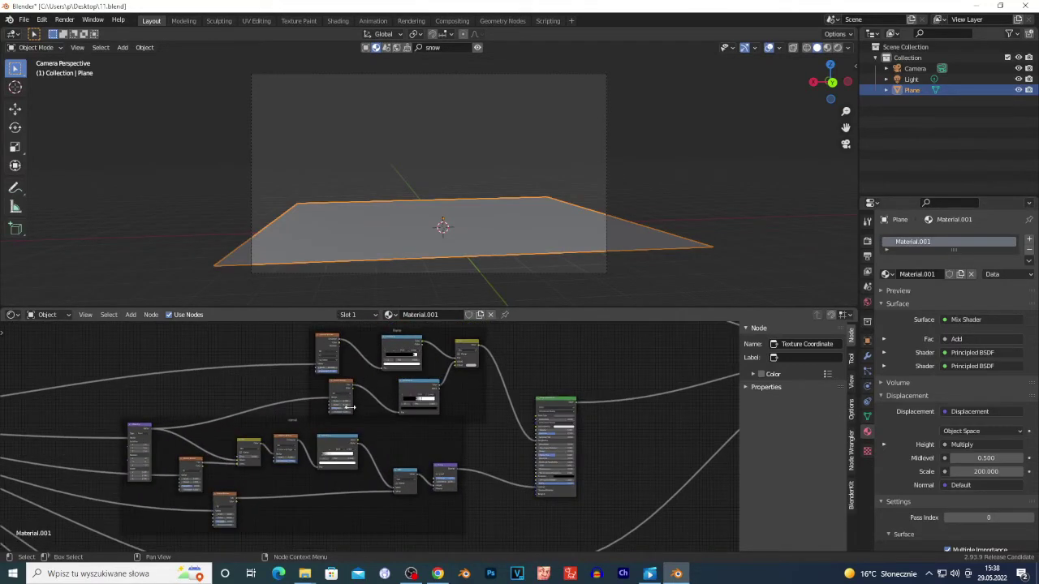
pyautogui.moveTo(552, 406); pyautogui.dragTo(548, 362)
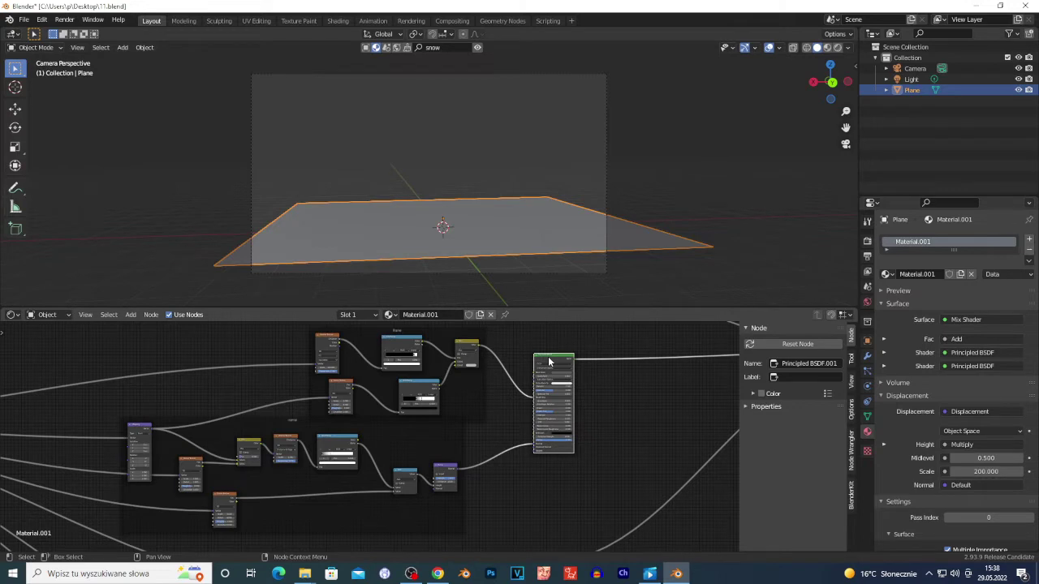
# - Shift the normal frame slightly down and closer to its Principled BSDF node
pyautogui.scroll(8, 524, 485)
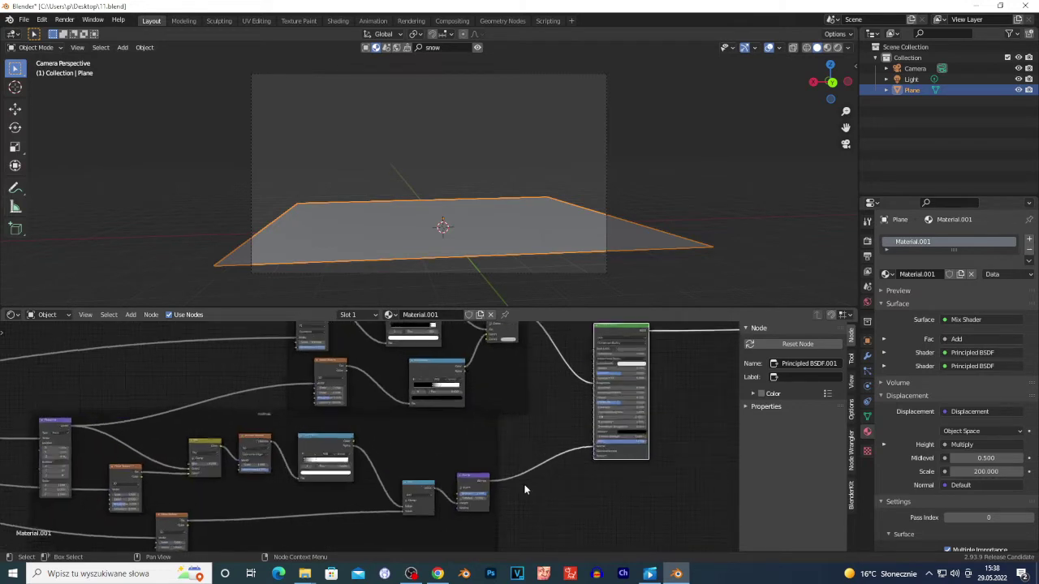
pyautogui.moveTo(443, 444); pyautogui.dragTo(477, 476)
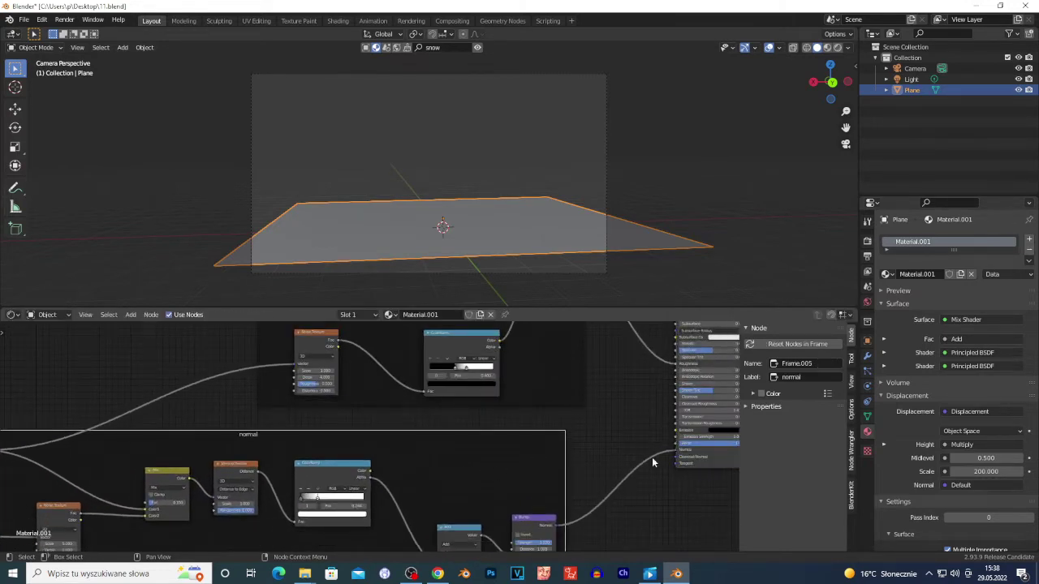
pyautogui.scroll(-5, 601, 471)
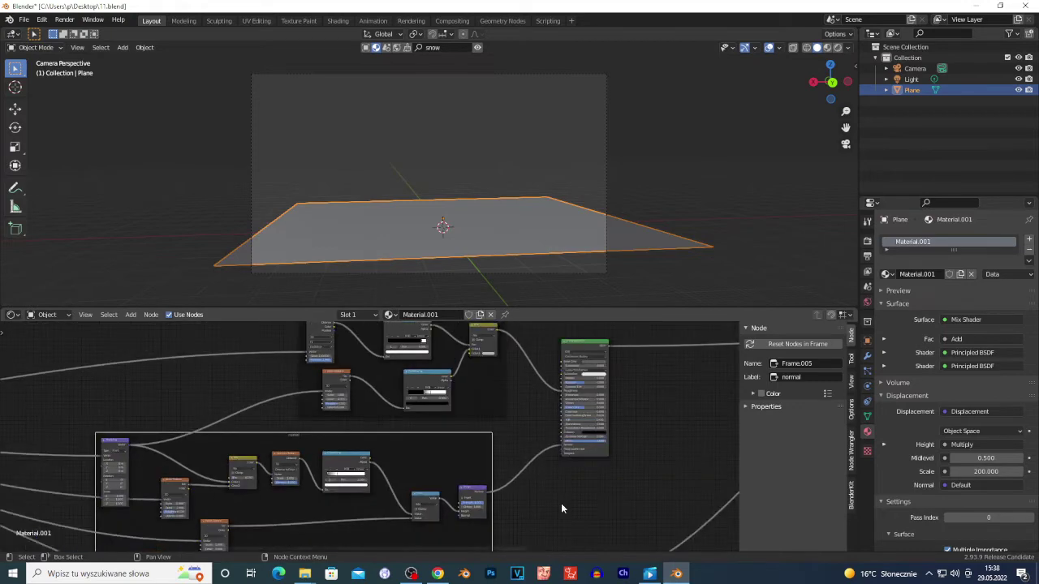
pyautogui.scroll(-6, 550, 461)
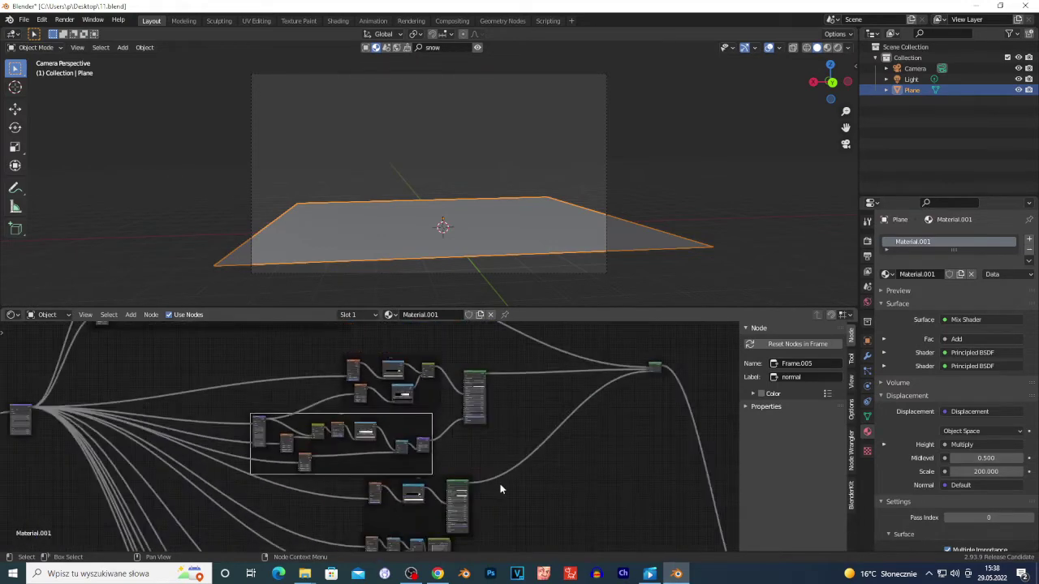
pyautogui.scroll(-2, 264, 472)
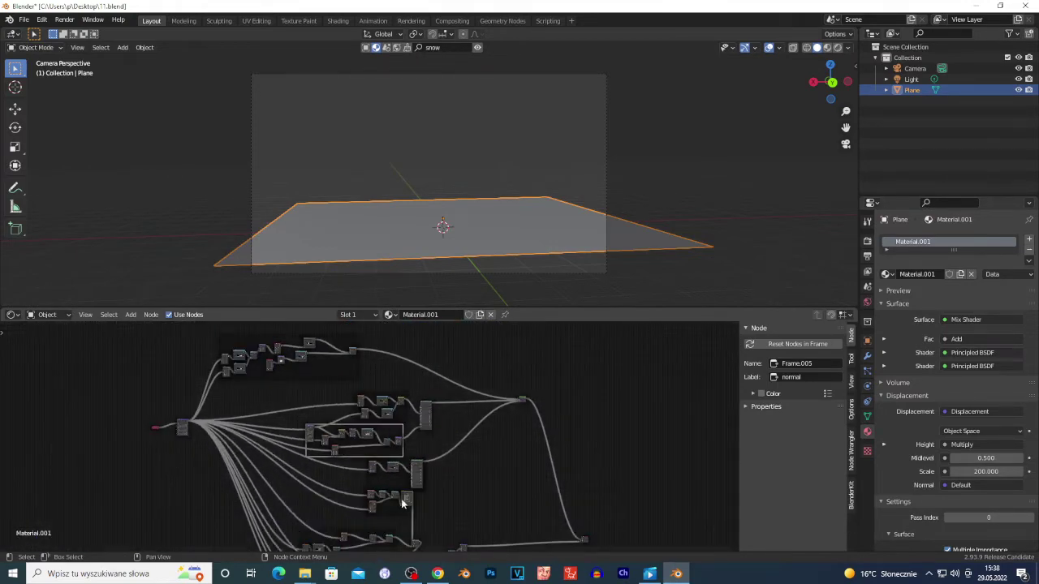
pyautogui.scroll(7, 401, 498)
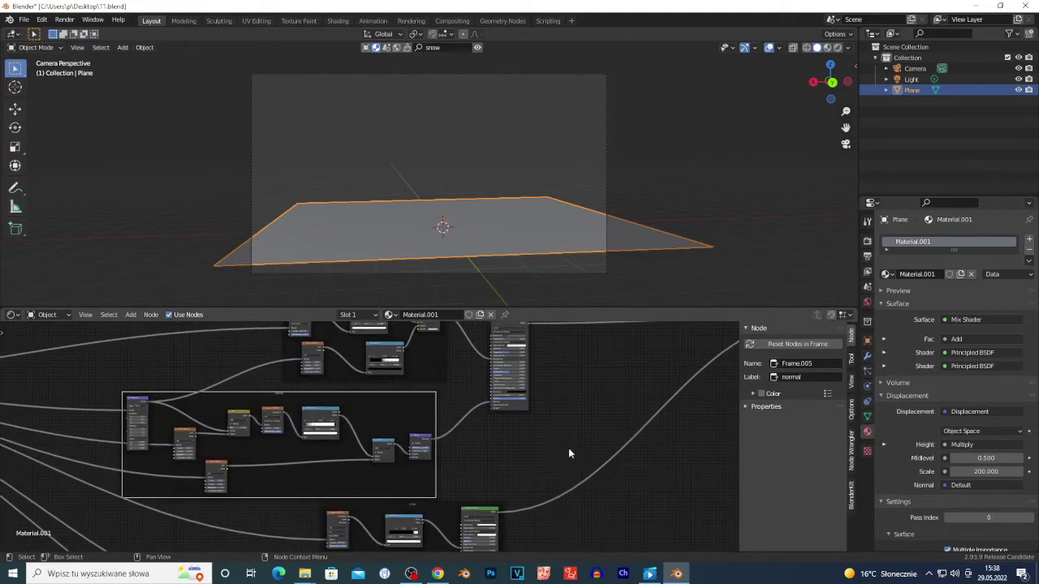
pyautogui.scroll(3, 521, 447)
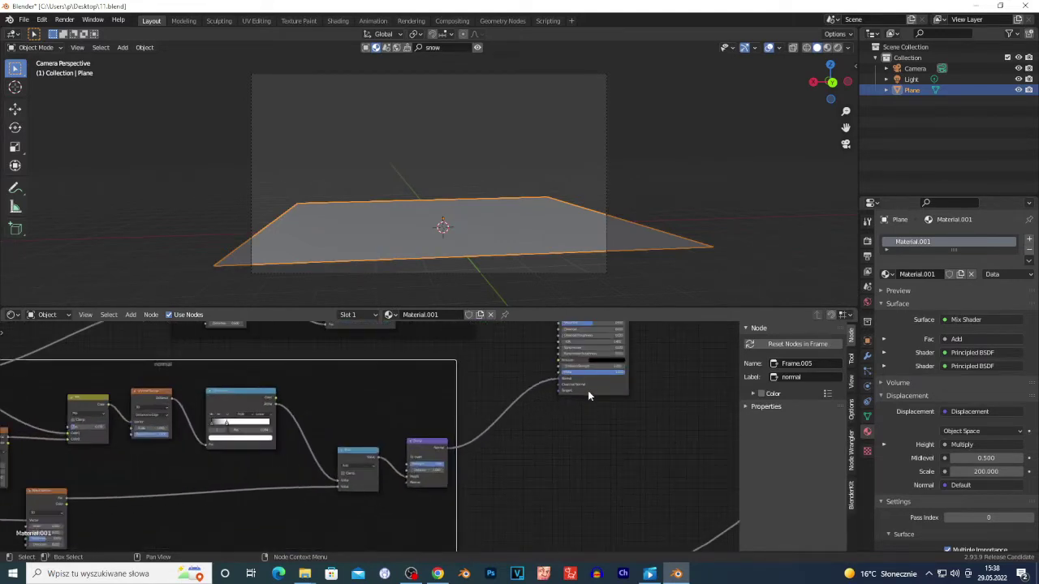
# - Raise the Bump node and bring the Principled BSDF closer so their Normal link runs straight
pyautogui.moveTo(588, 392); pyautogui.dragTo(559, 403)
pyautogui.scroll(2, 547, 437)
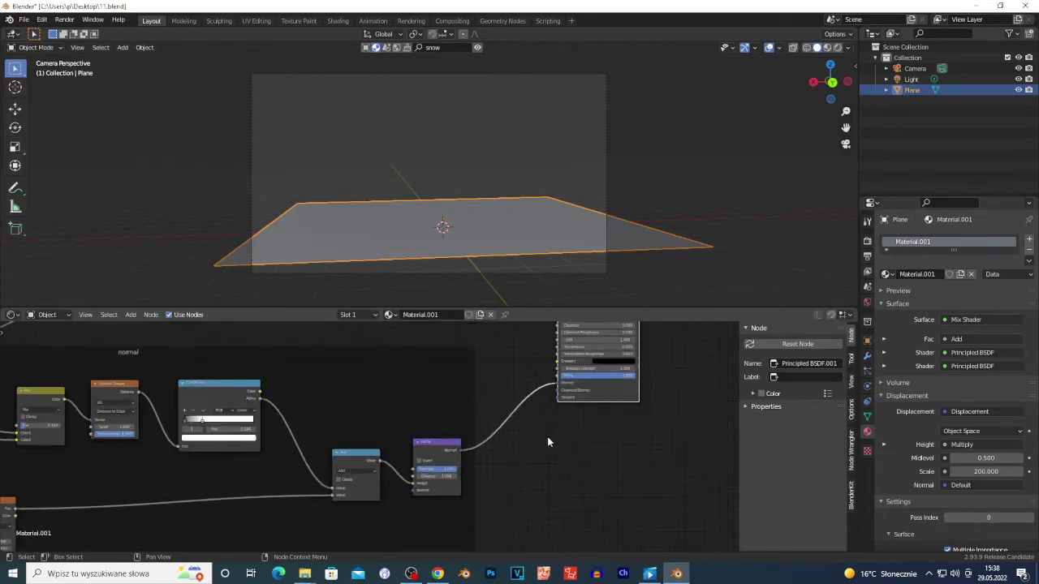
pyautogui.scroll(7, 542, 443)
pyautogui.moveTo(490, 446); pyautogui.dragTo(490, 350)
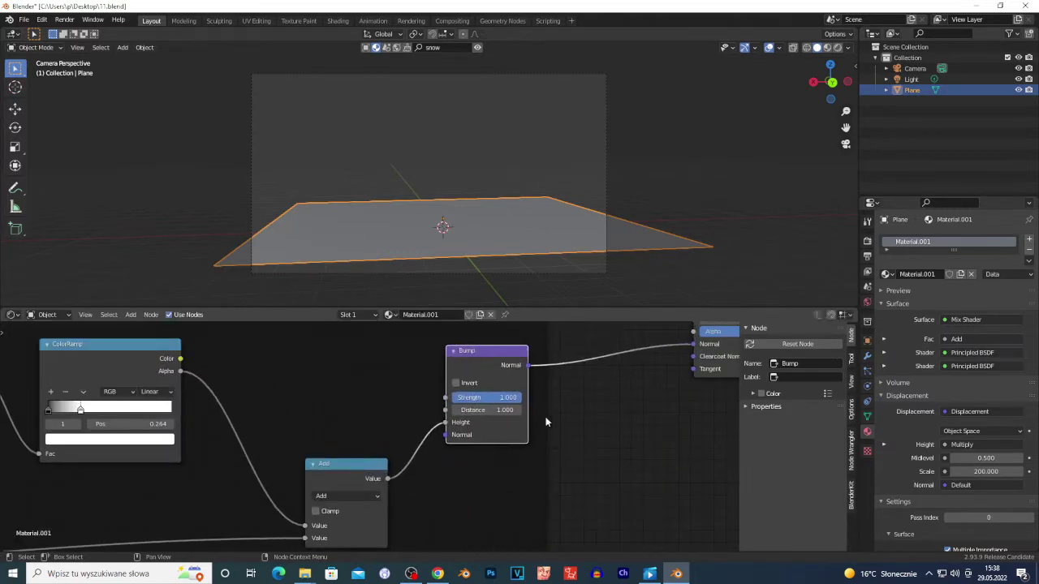
pyautogui.scroll(1, 564, 365)
pyautogui.scroll(-2, 544, 364)
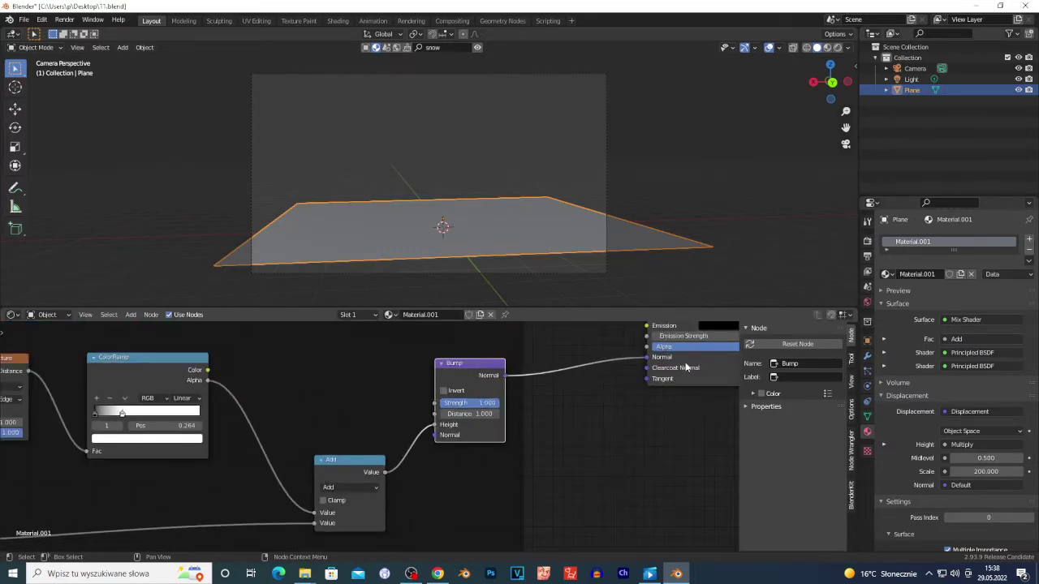
pyautogui.moveTo(687, 372); pyautogui.dragTo(649, 382)
pyautogui.scroll(-4, 587, 425)
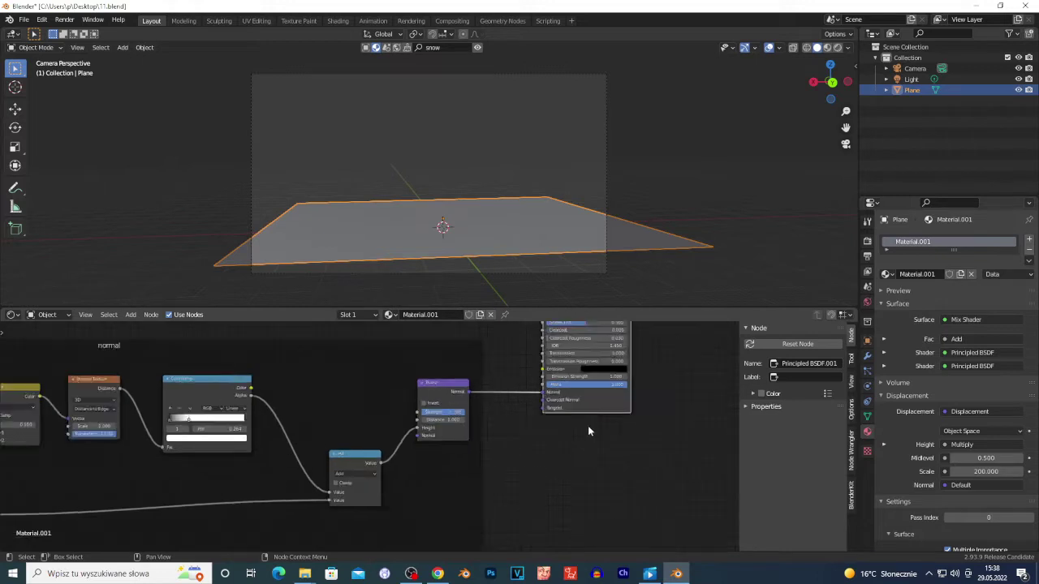
# - Lower the snow frame and move the Add math node up beside the Bump node
pyautogui.scroll(-3, 534, 413)
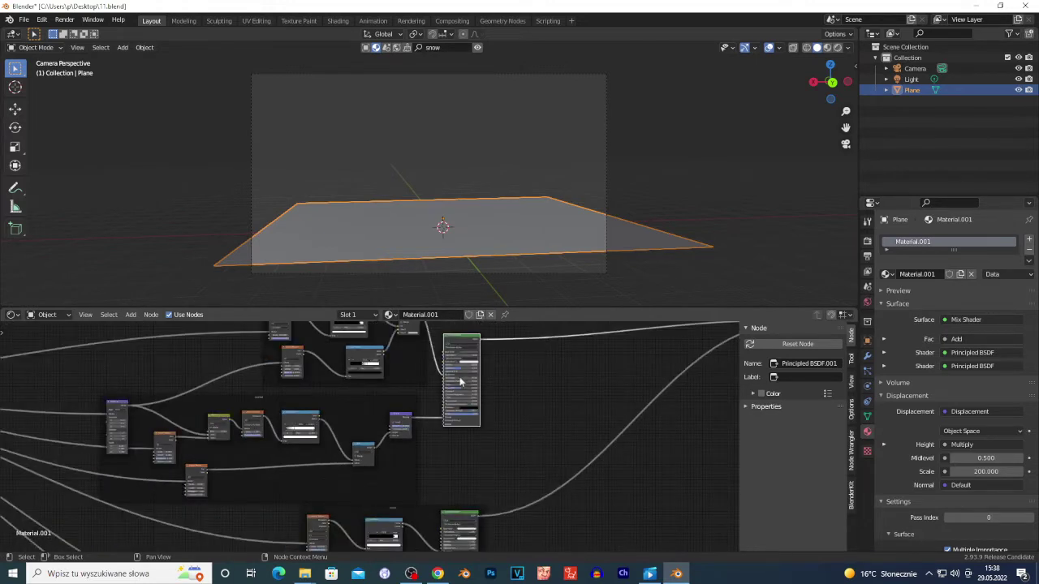
pyautogui.moveTo(454, 512); pyautogui.dragTo(430, 548)
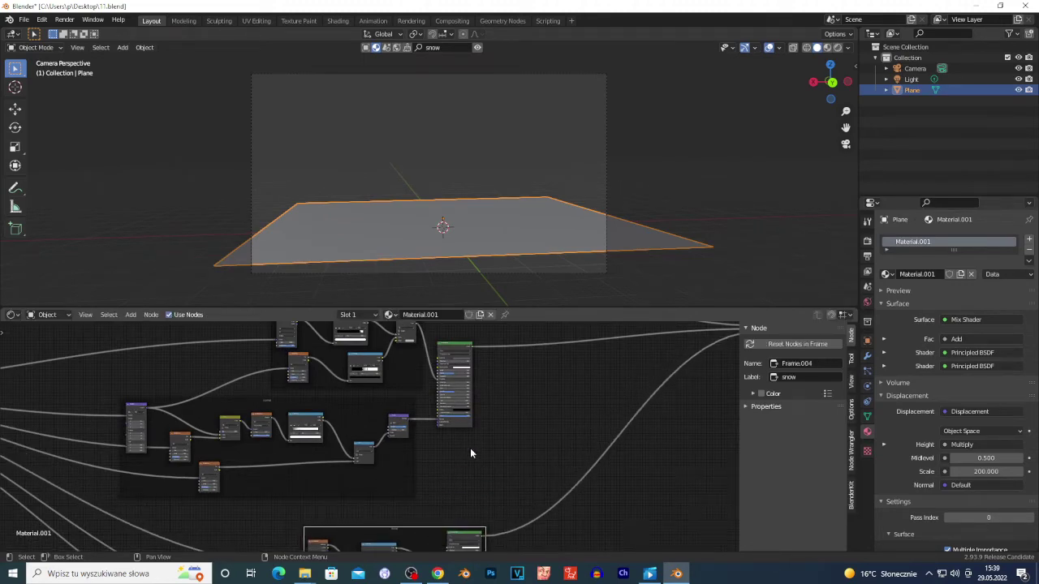
pyautogui.scroll(6, 466, 450)
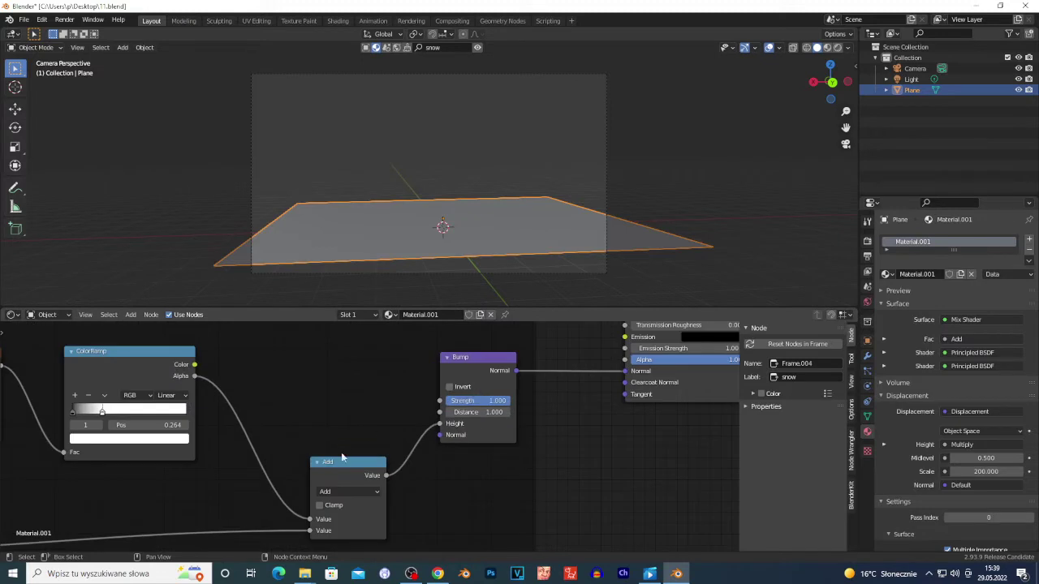
pyautogui.moveTo(341, 459); pyautogui.dragTo(335, 388)
pyautogui.scroll(2, 369, 430)
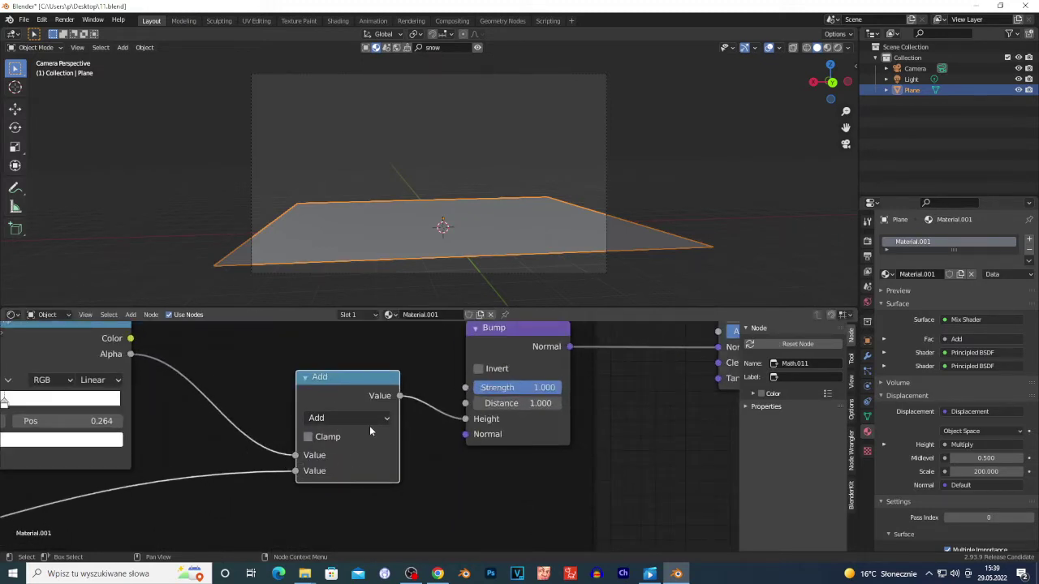
# - Set the white stop of the normal frame's ColorRamp to position 0.254
pyautogui.scroll(-3, 168, 474)
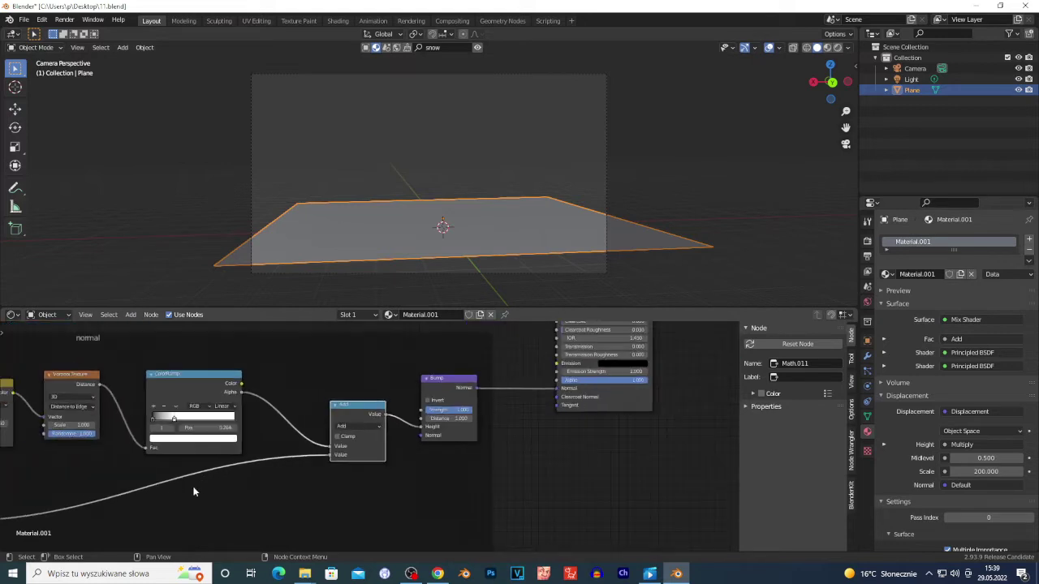
pyautogui.moveTo(194, 492); pyautogui.dragTo(398, 503, button='middle')
pyautogui.scroll(2, 397, 503)
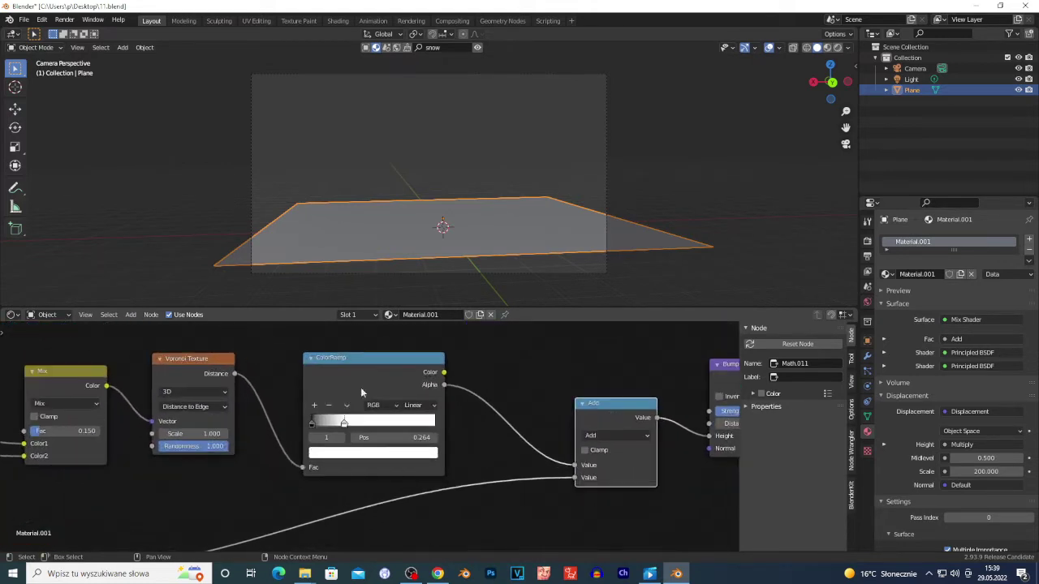
pyautogui.scroll(4, 276, 409)
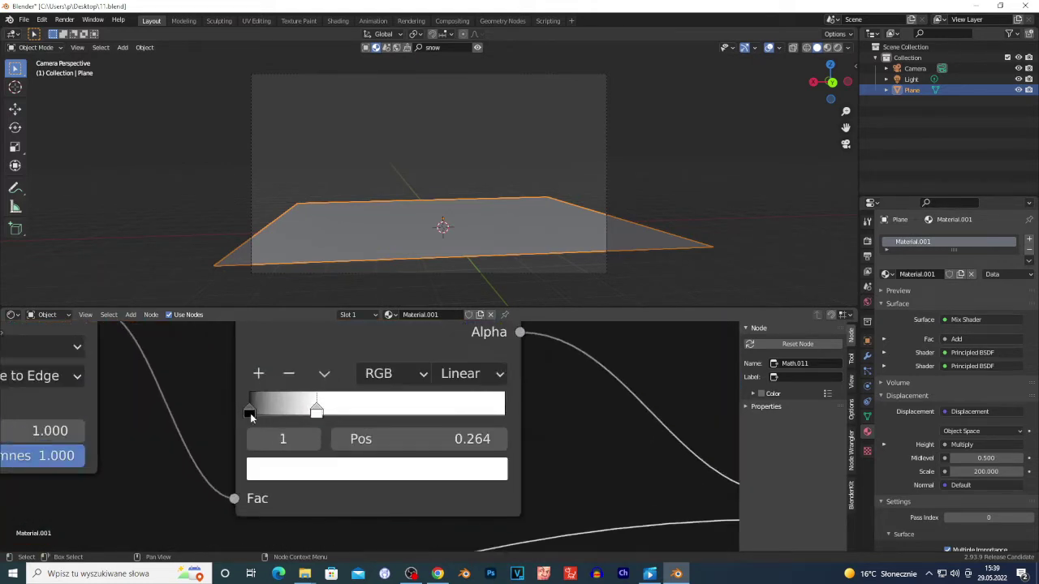
pyautogui.click(249, 412)
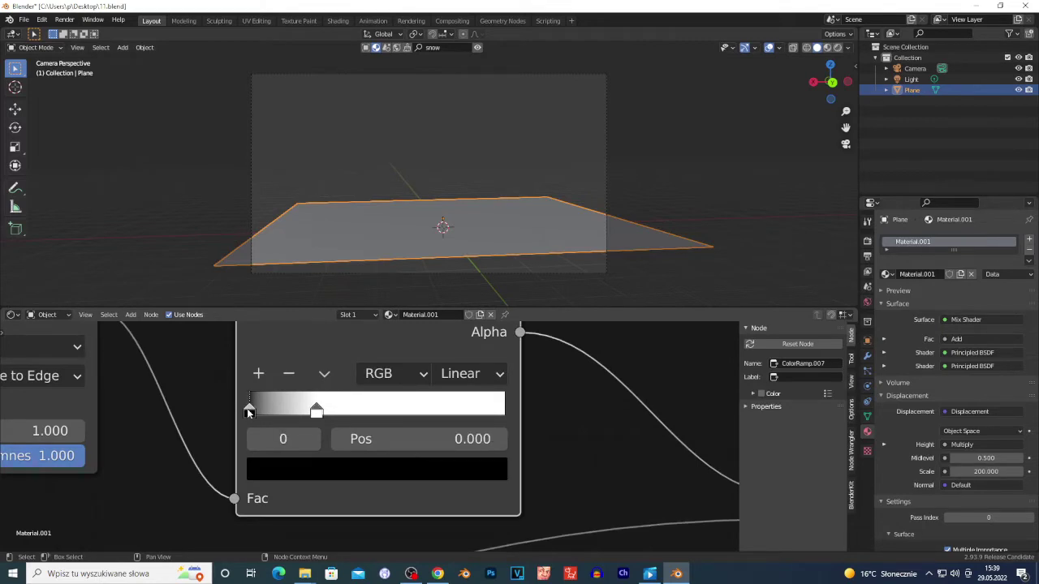
pyautogui.click(316, 411)
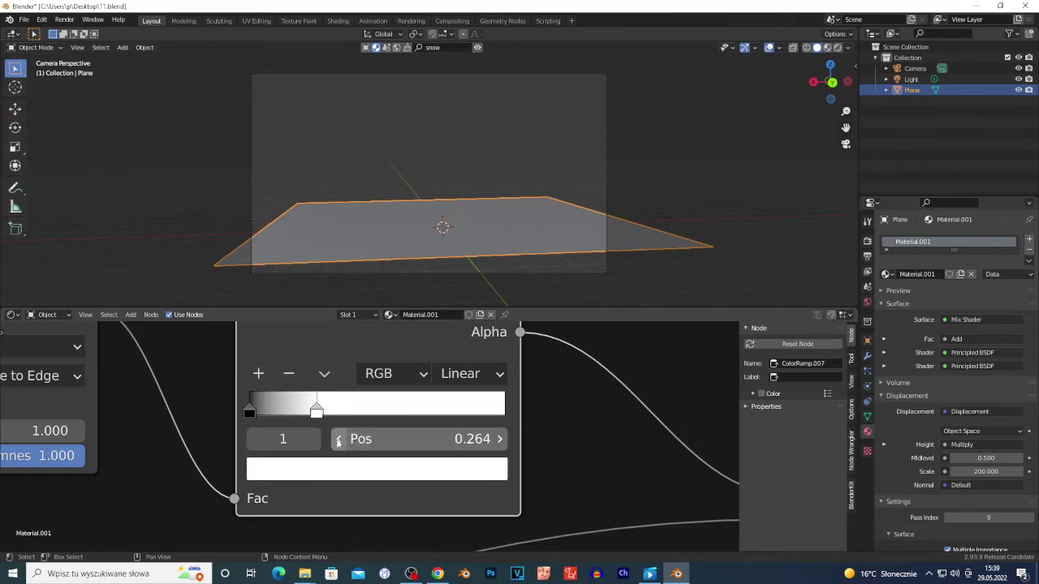
pyautogui.click(340, 440)
pyautogui.click(340, 440)
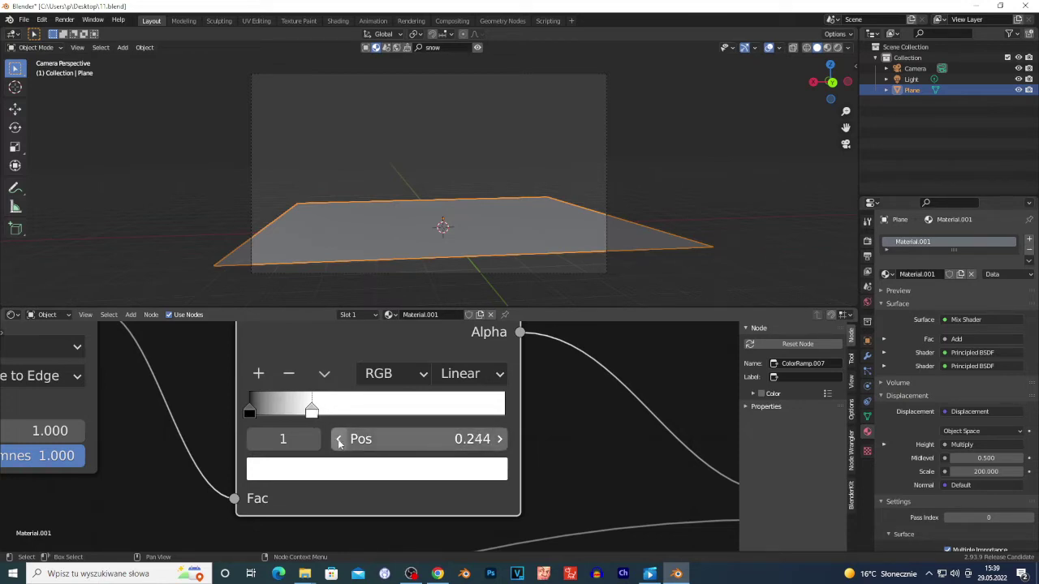
pyautogui.click(499, 439)
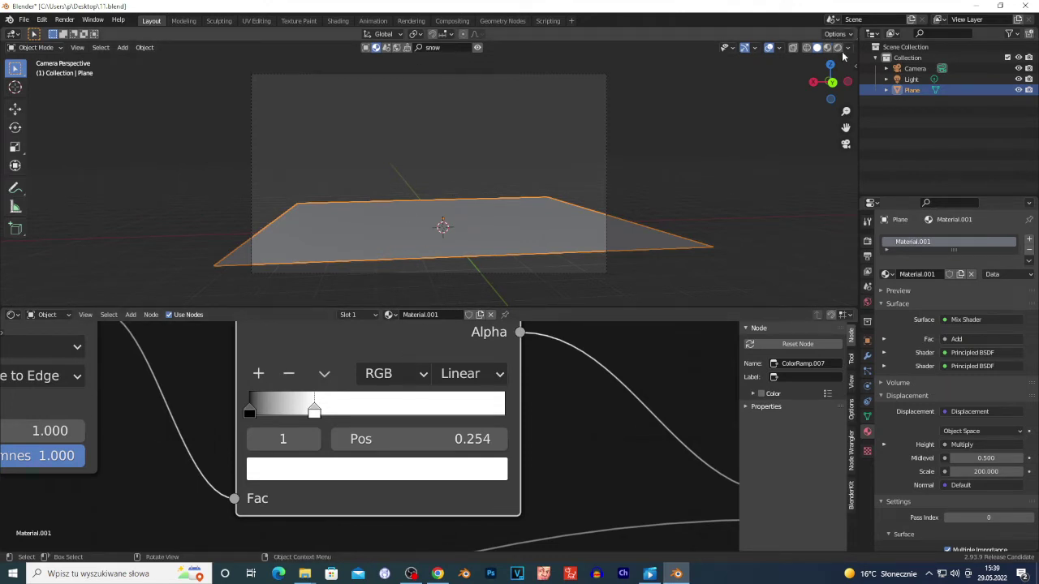
# - Examine the normal frame's ColorRamp stops and the nodes linked around it
pyautogui.scroll(-7, 240, 439)
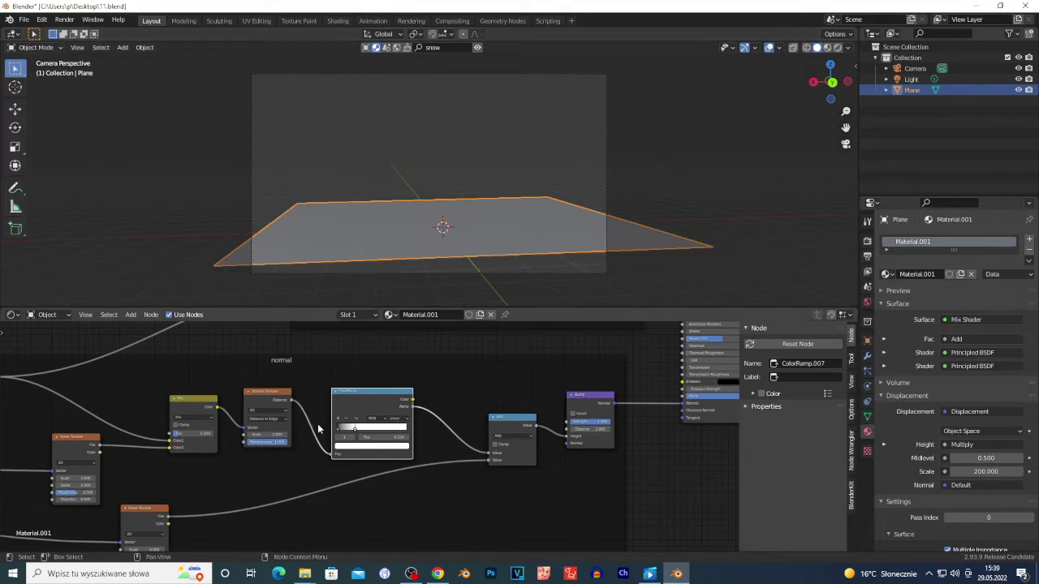
pyautogui.scroll(-5, 369, 426)
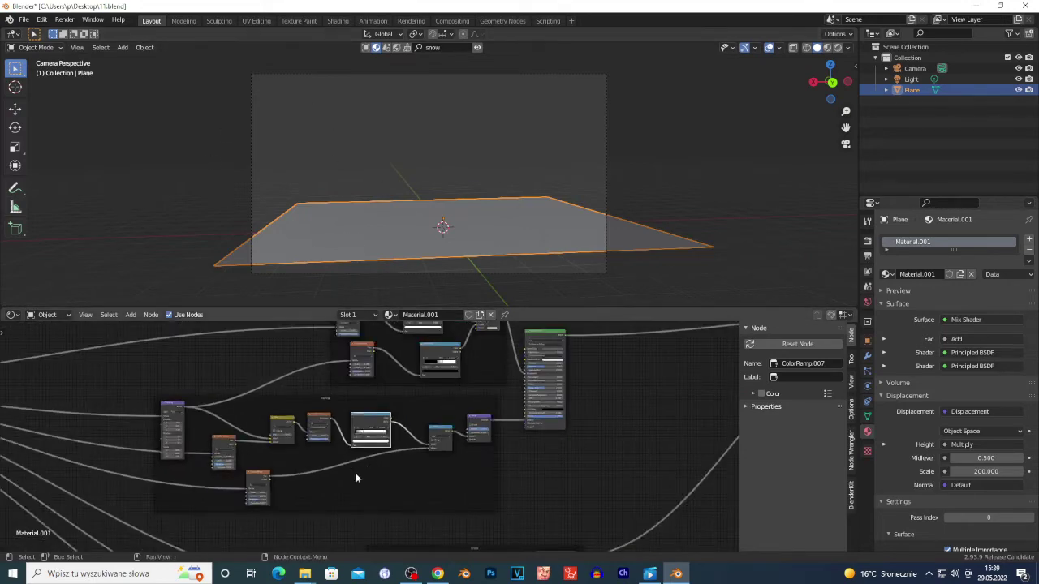
pyautogui.scroll(4, 415, 460)
pyautogui.scroll(4, 416, 460)
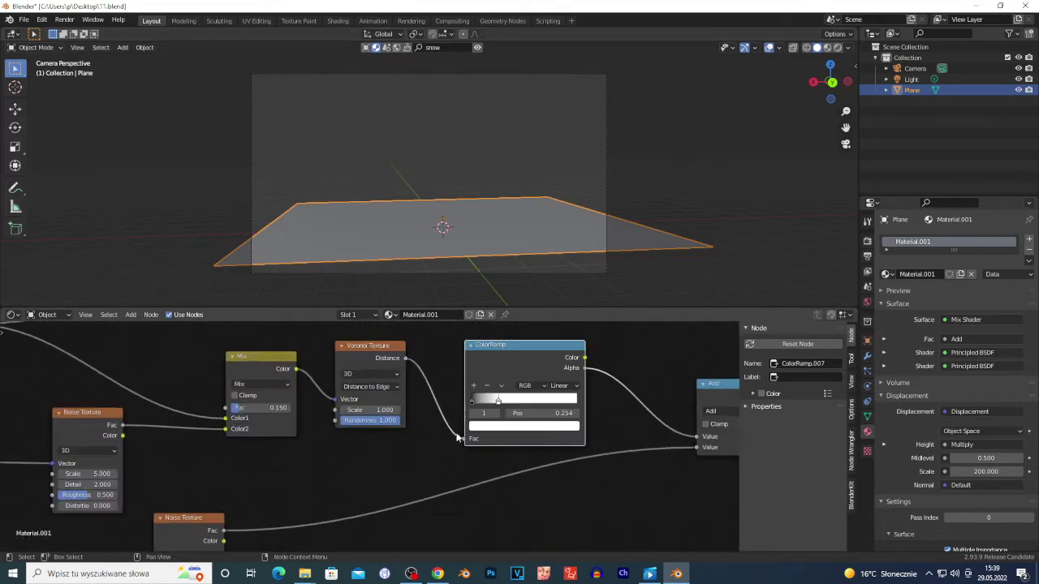
pyautogui.click(509, 386)
pyautogui.click(544, 387)
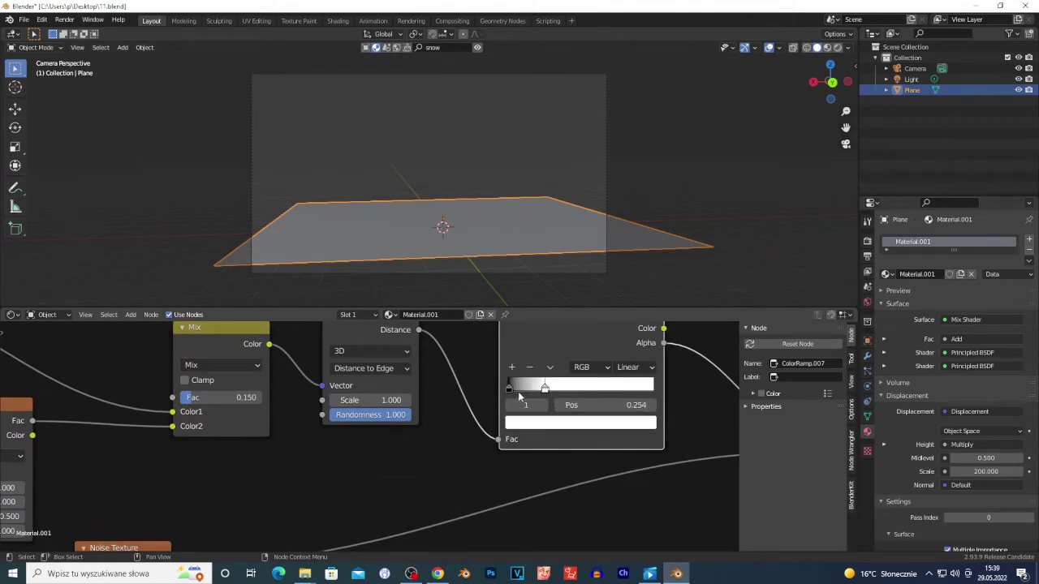
pyautogui.keyDown('shift'); pyautogui.scroll(2, 365, 479); pyautogui.keyUp('shift')
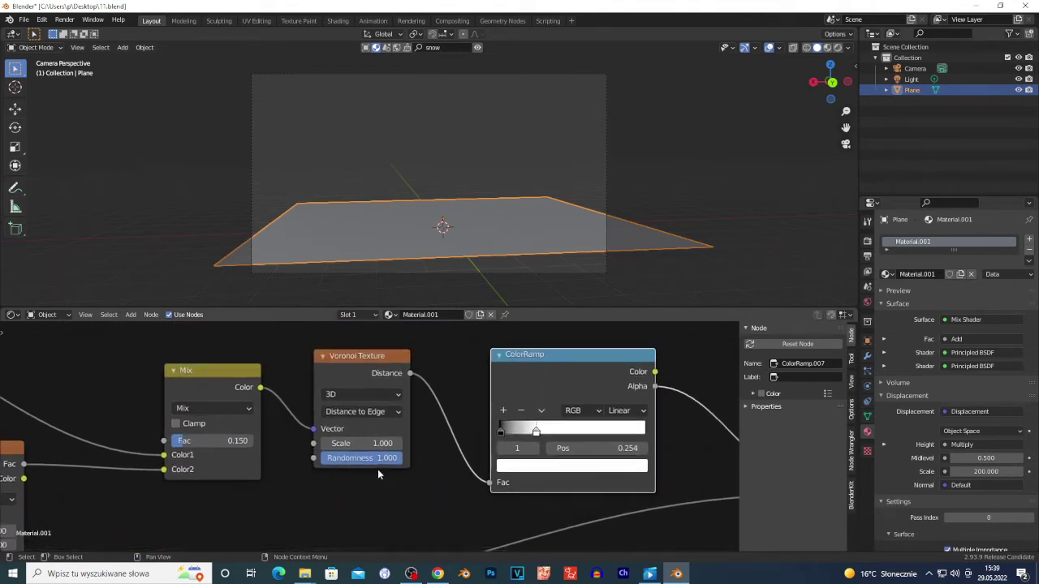
# - Examine the feature output options of the normal frame's Voronoi Texture node
pyautogui.scroll(1, 377, 469)
pyautogui.click(338, 361)
pyautogui.scroll(2, 338, 381)
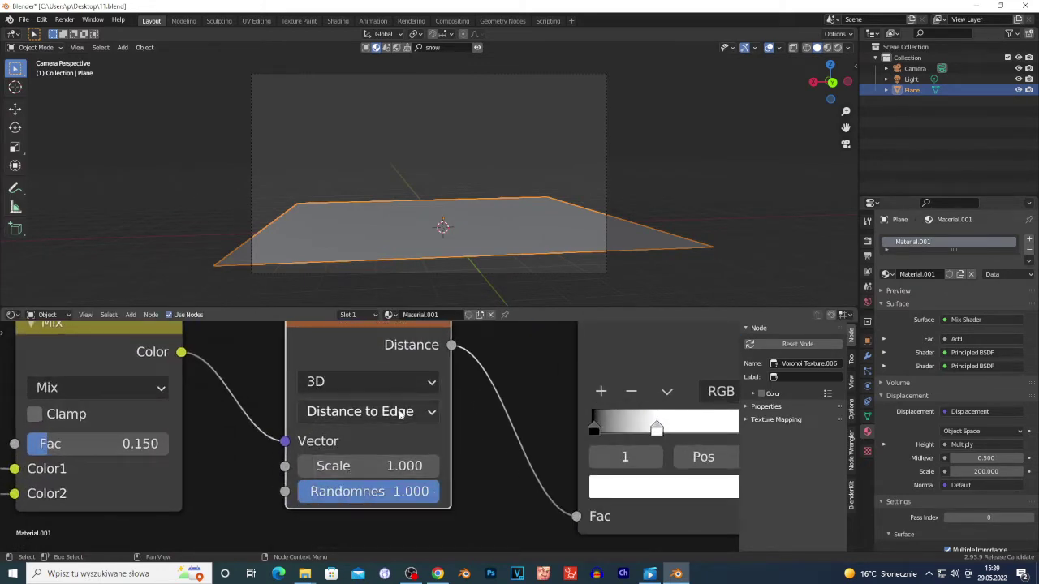
pyautogui.click(323, 413)
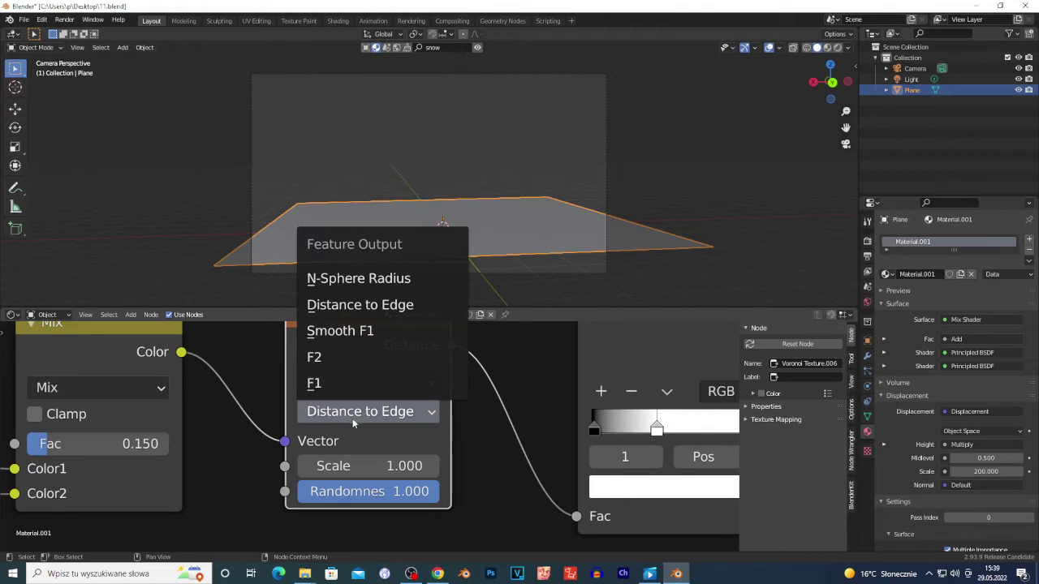
pyautogui.click(352, 418)
pyautogui.click(347, 420)
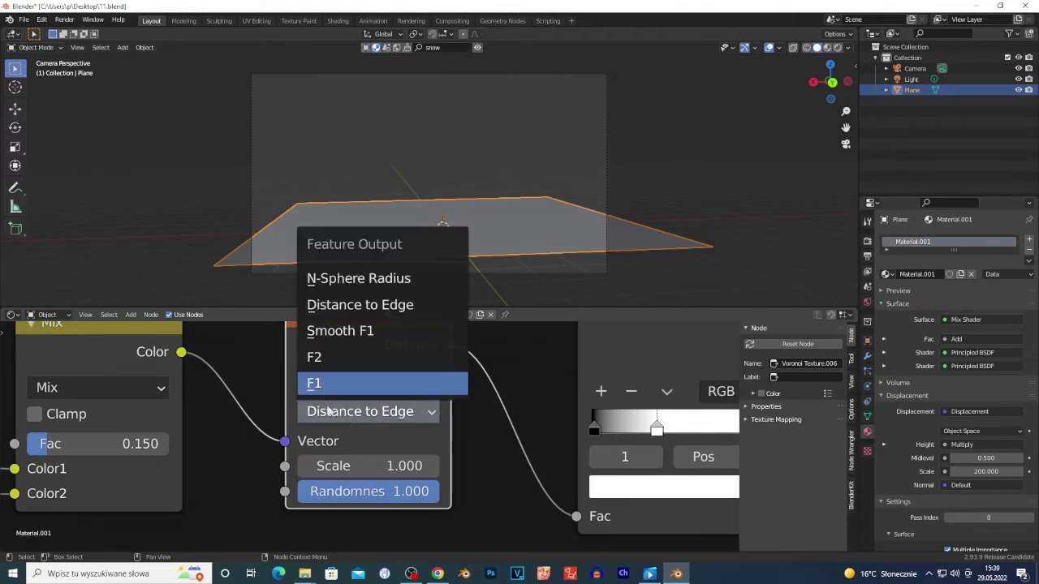
pyautogui.click(322, 418)
# - Reposition the Voronoi Texture node midway between the Mix and ColorRamp nodes in the normal frame
pyautogui.moveTo(332, 352); pyautogui.dragTo(335, 368)
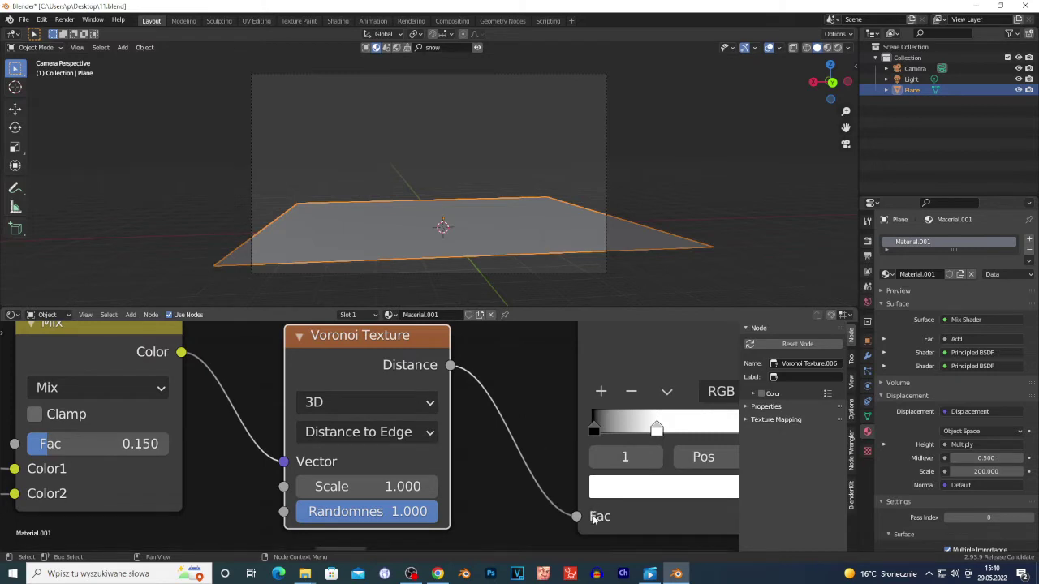
pyautogui.scroll(-3, 201, 456)
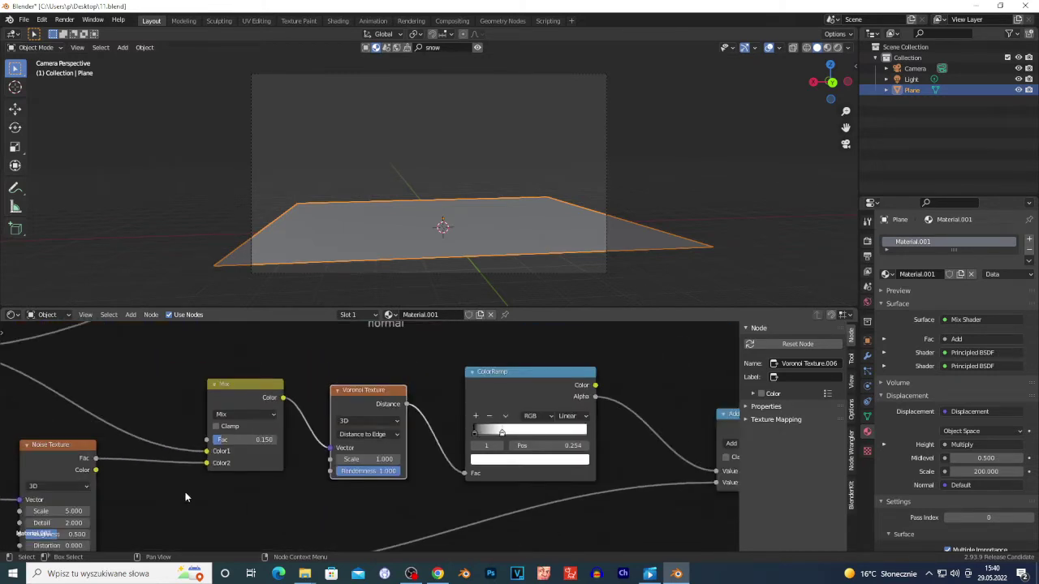
pyautogui.moveTo(304, 487); pyautogui.dragTo(324, 487, button='middle')
pyautogui.moveTo(278, 517); pyautogui.dragTo(326, 506, button='middle')
pyautogui.scroll(1, 356, 504)
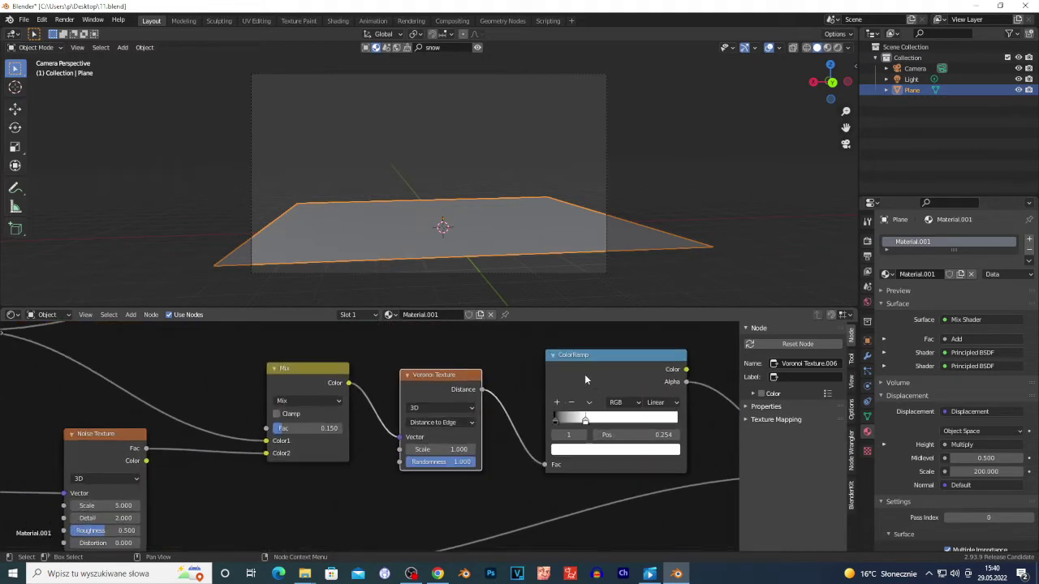
pyautogui.moveTo(433, 375); pyautogui.dragTo(445, 370)
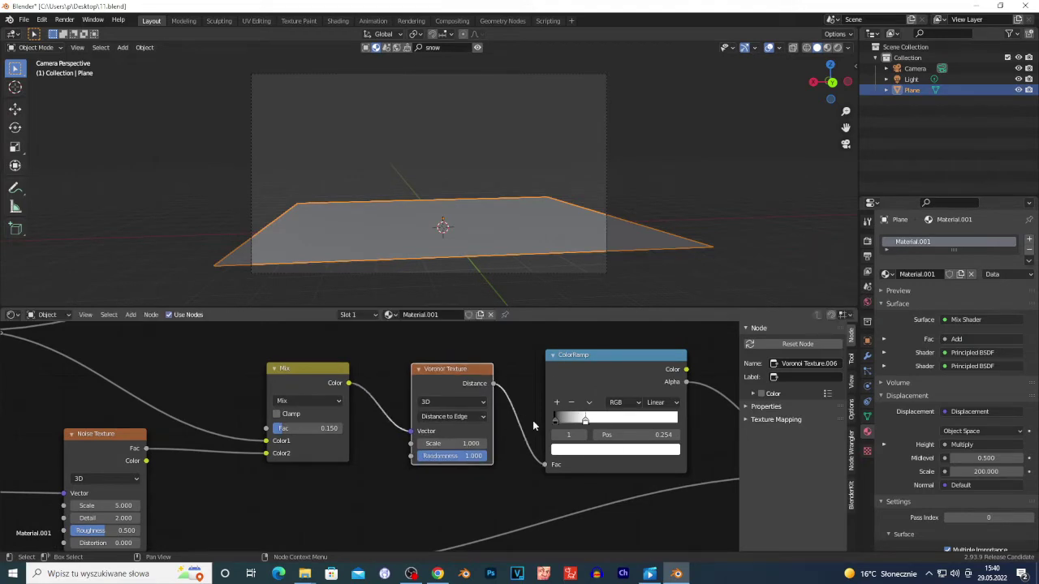
# - Nudge the normal frame's Mix node slightly and examine its Fac setting
pyautogui.scroll(2, 210, 411)
pyautogui.moveTo(213, 330); pyautogui.dragTo(219, 340)
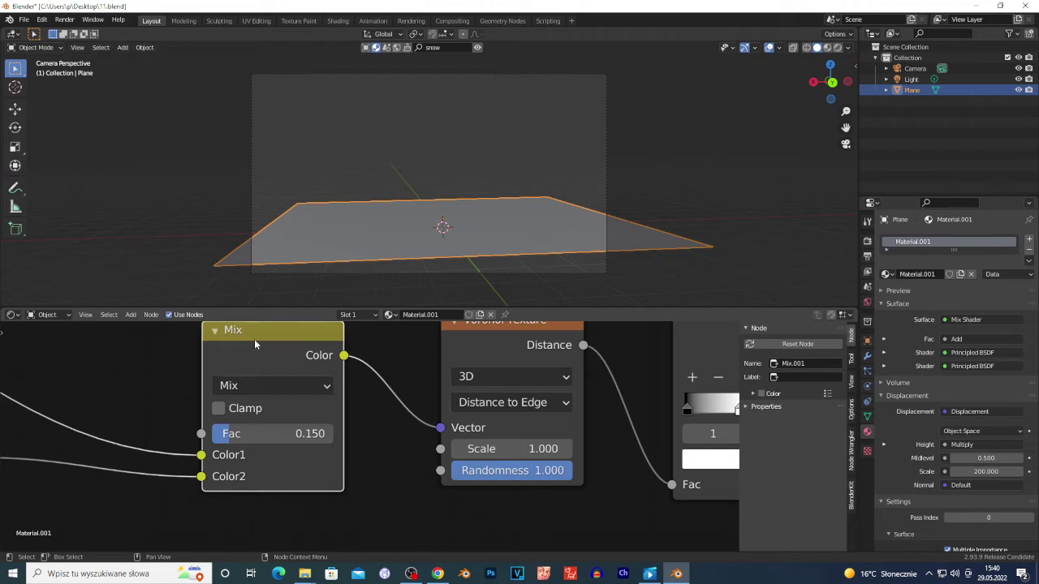
pyautogui.scroll(1, 260, 450)
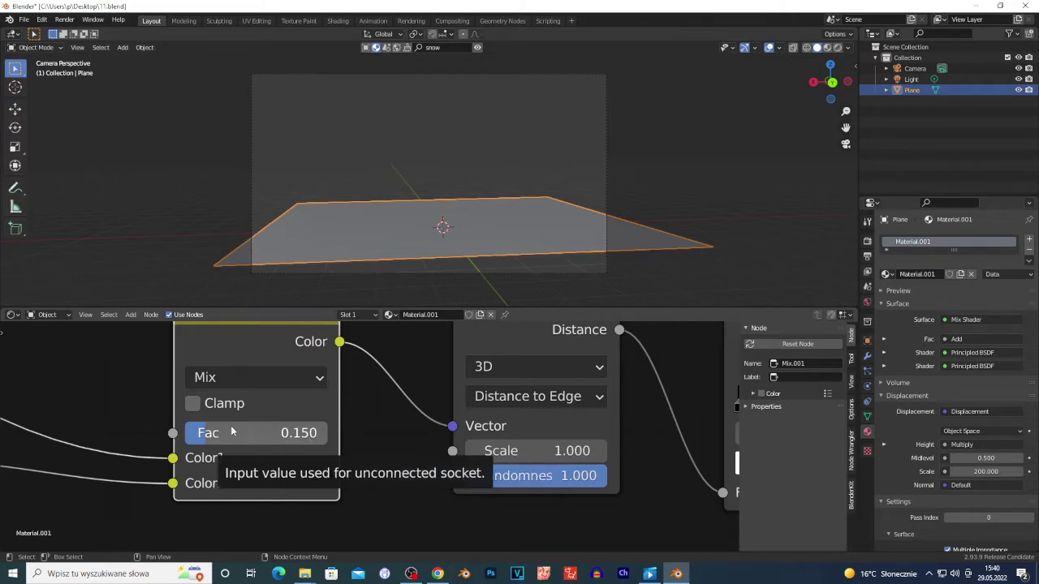
pyautogui.scroll(-1, 296, 364)
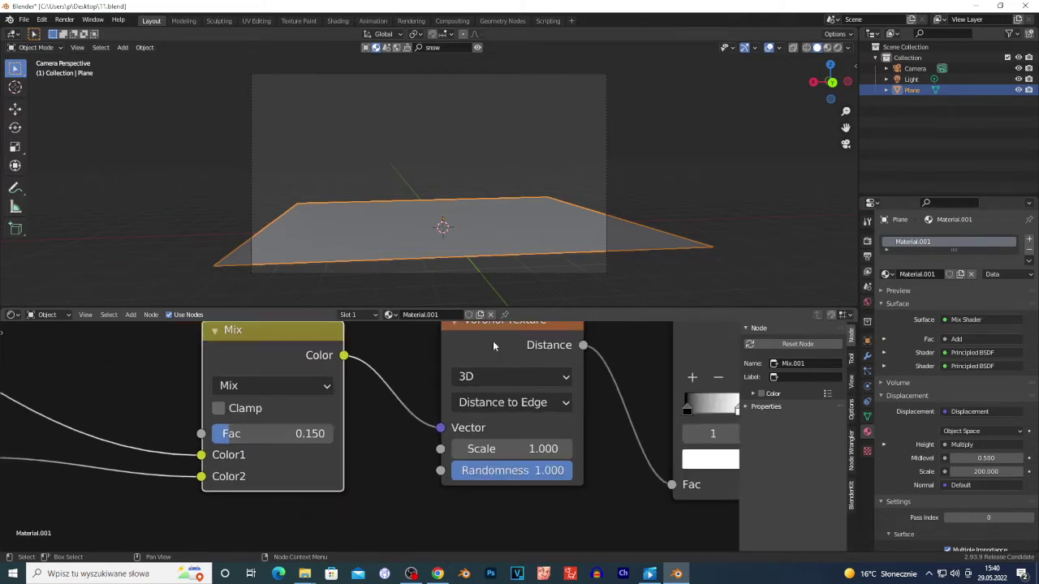
pyautogui.scroll(-1, 493, 342)
pyautogui.scroll(-4, 185, 460)
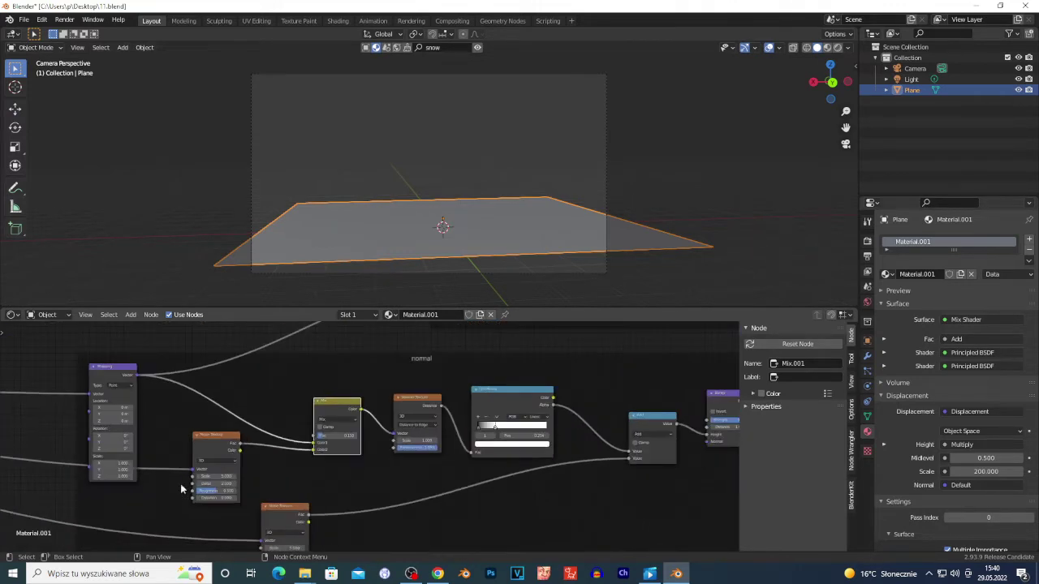
# - Lower the Noise Texture feeding the Mix node and raise the normal frame's Mapping node
pyautogui.moveTo(219, 475); pyautogui.dragTo(316, 459, button='middle')
pyautogui.moveTo(308, 424); pyautogui.dragTo(306, 456)
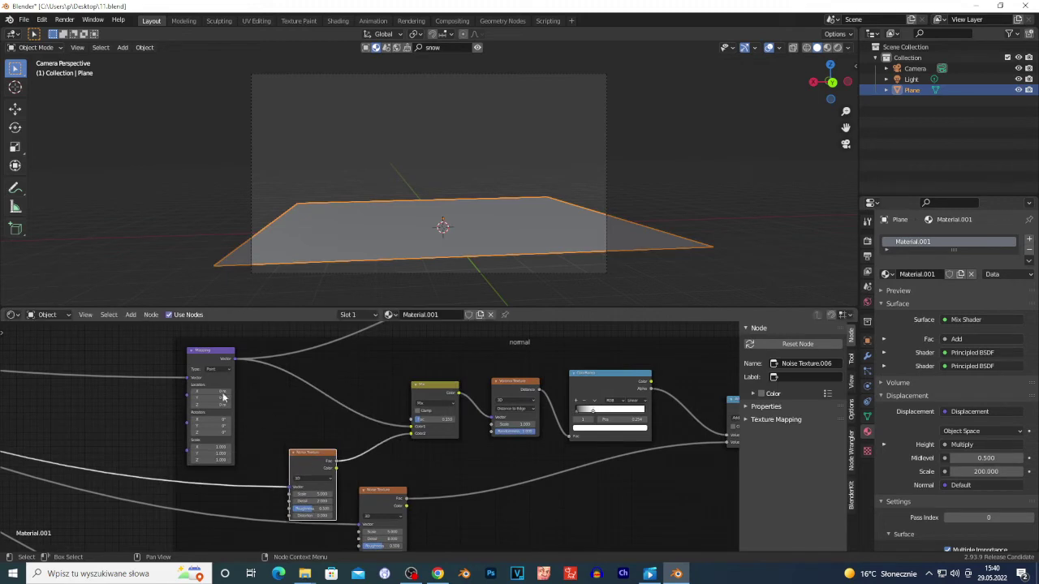
pyautogui.moveTo(210, 350); pyautogui.dragTo(219, 336)
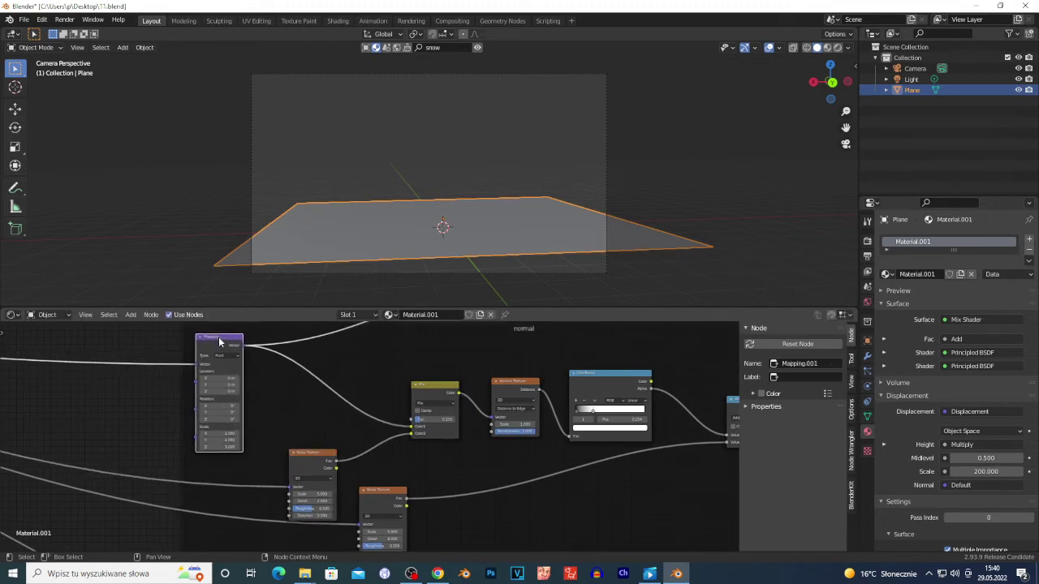
# - Reposition the Noise Texture so its Fac link runs nearly straight into the Mix node's Color2 input
pyautogui.scroll(1, 214, 347)
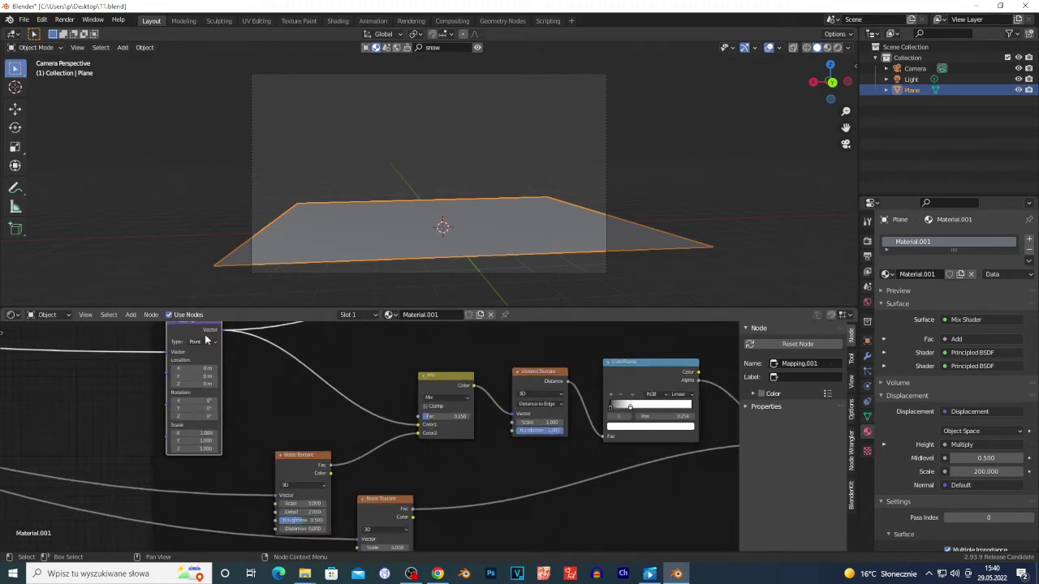
pyautogui.scroll(3, 417, 409)
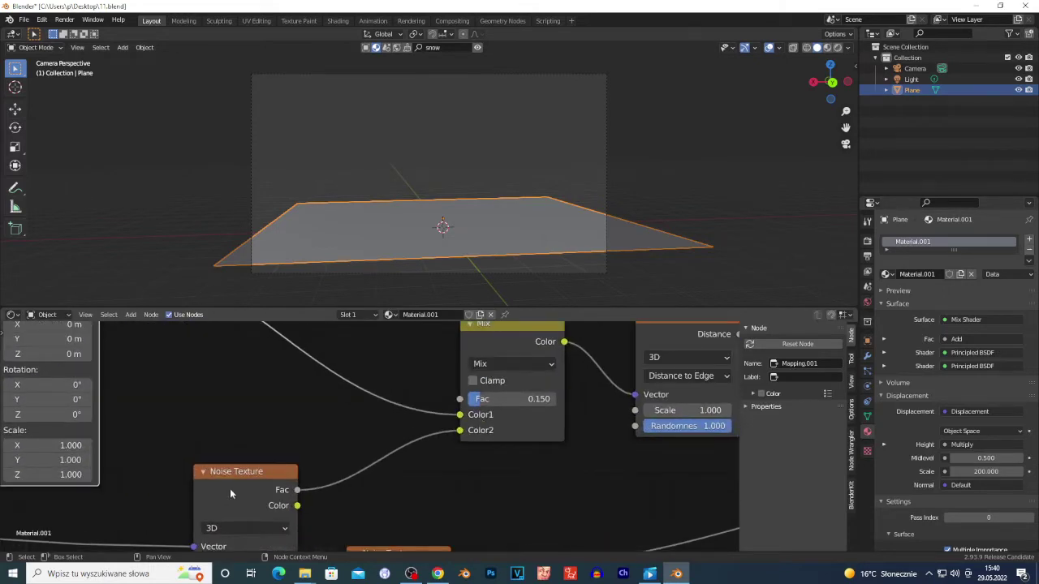
pyautogui.moveTo(253, 507); pyautogui.dragTo(245, 440)
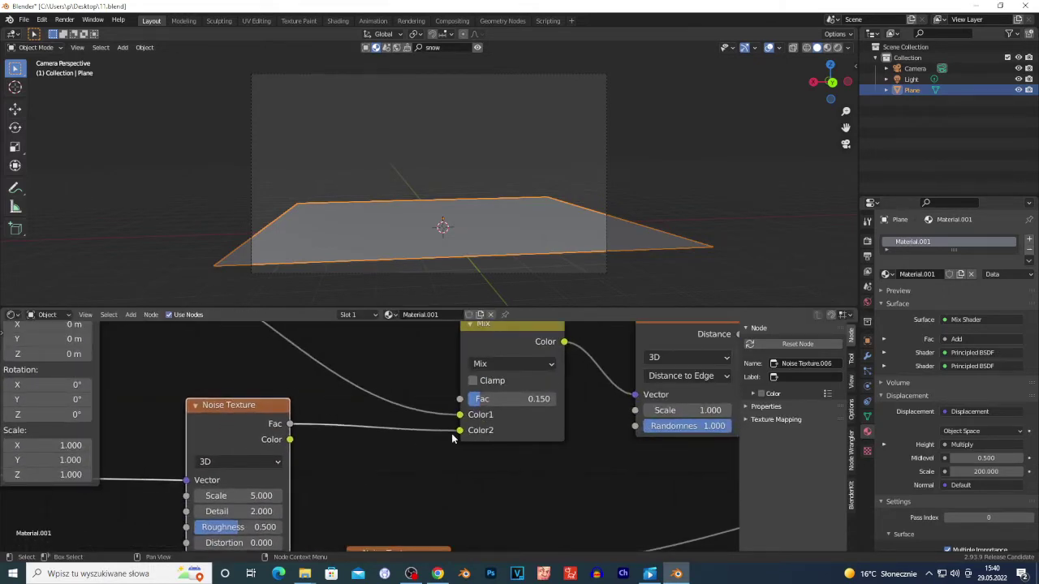
pyautogui.scroll(1, 382, 462)
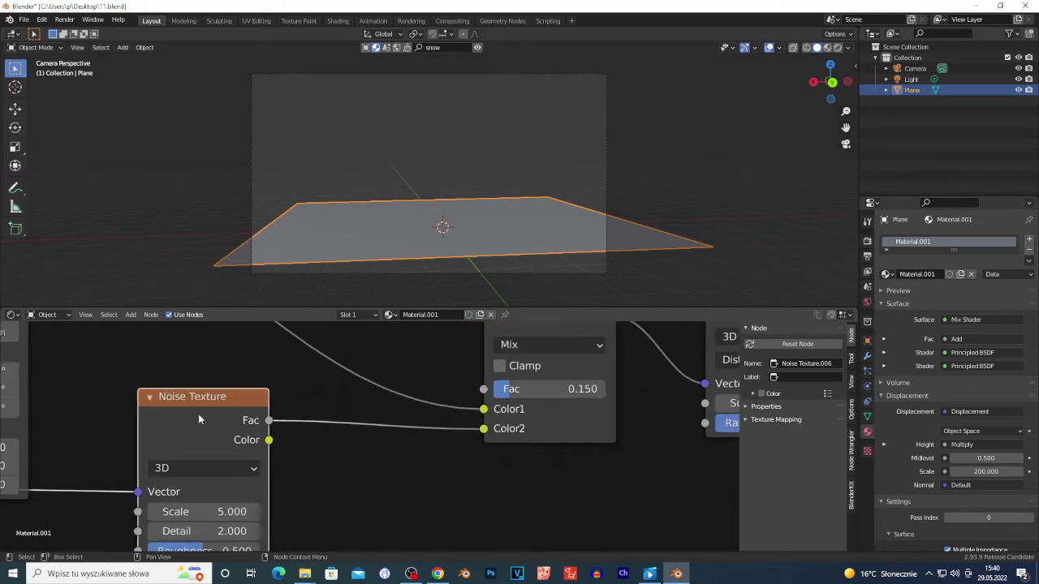
pyautogui.moveTo(198, 414); pyautogui.dragTo(185, 372)
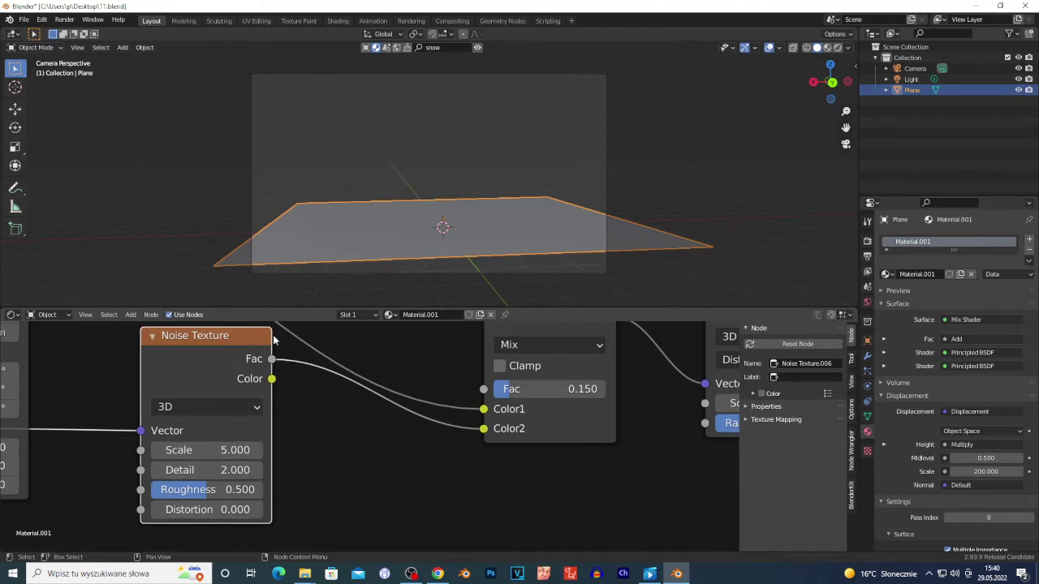
pyautogui.moveTo(237, 360); pyautogui.dragTo(241, 436)
pyautogui.scroll(-2, 120, 415)
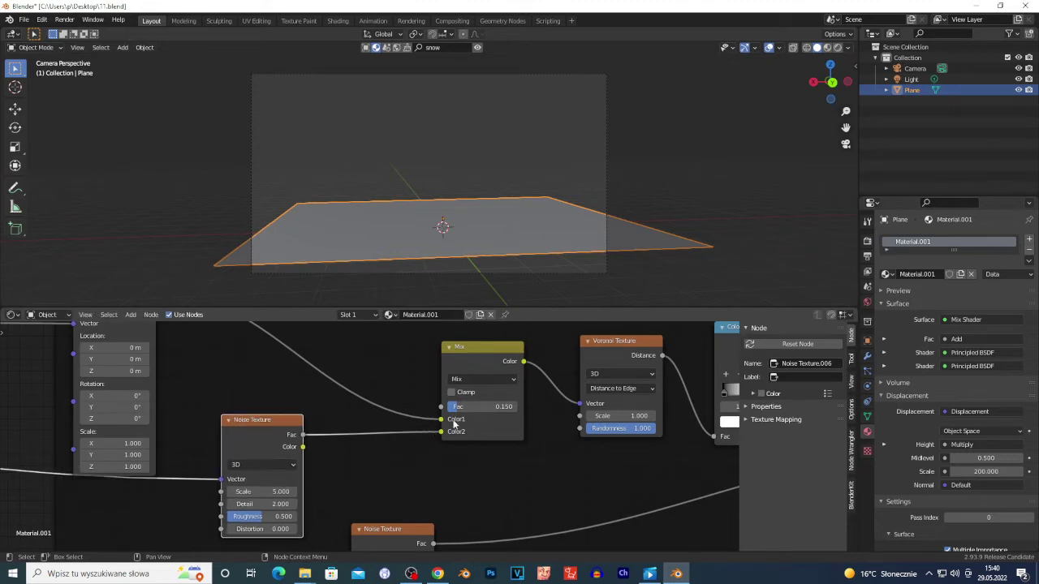
pyautogui.scroll(-6, 204, 489)
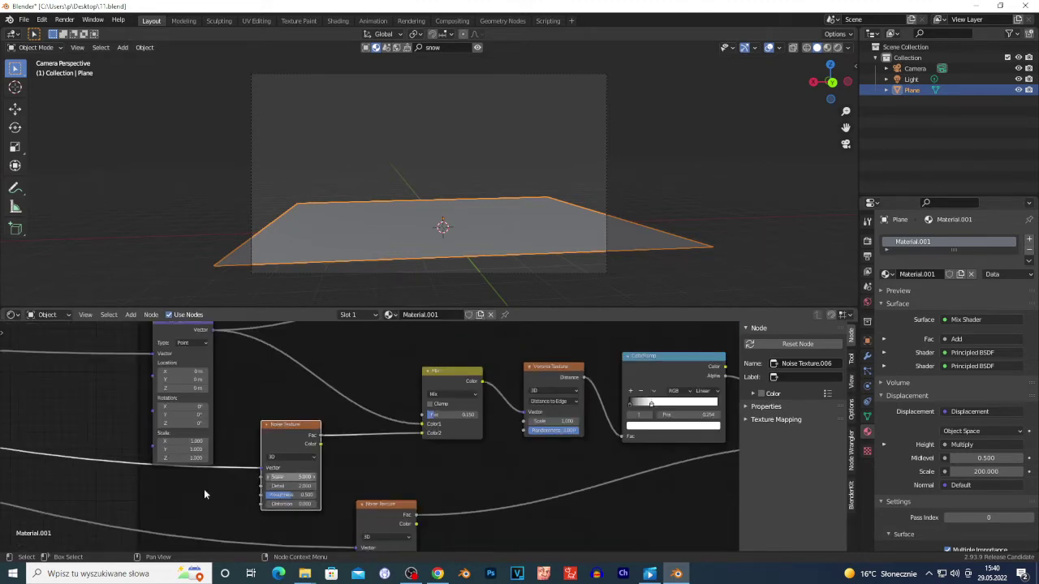
# - Shift the main Mapping node slightly, expand the collapsed Texture Coordinate node and bring it closer to the Mapping node
pyautogui.moveTo(335, 434); pyautogui.dragTo(326, 442)
pyautogui.scroll(-5, 122, 453)
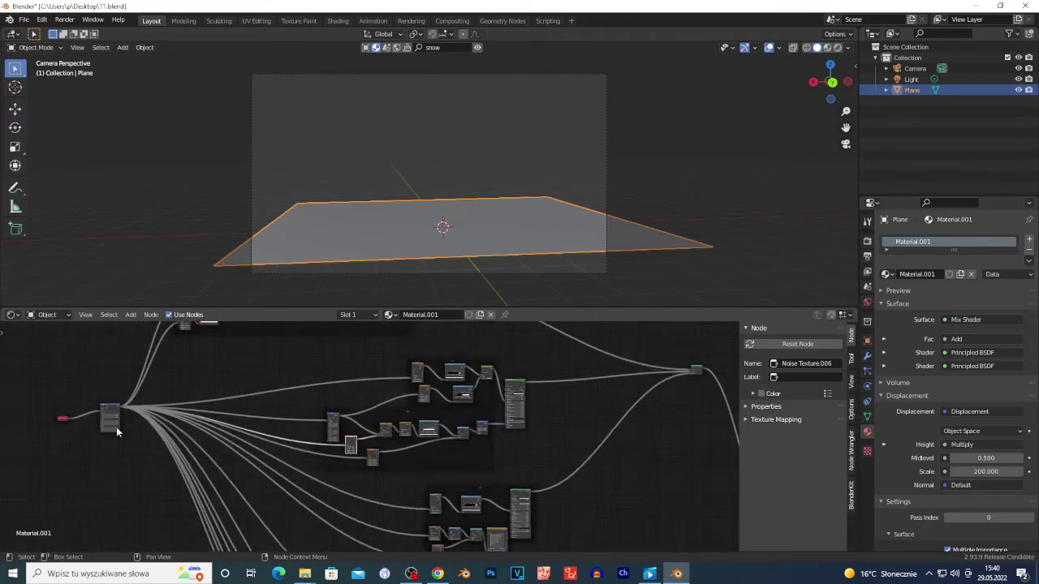
pyautogui.scroll(1, 116, 427)
pyautogui.moveTo(66, 397); pyautogui.dragTo(73, 412)
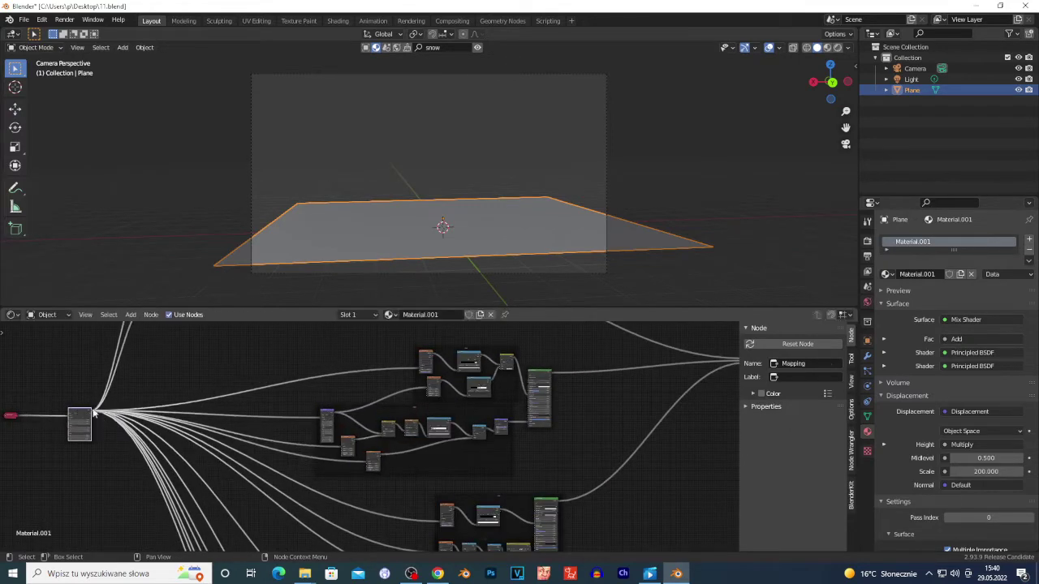
pyautogui.click(8, 417)
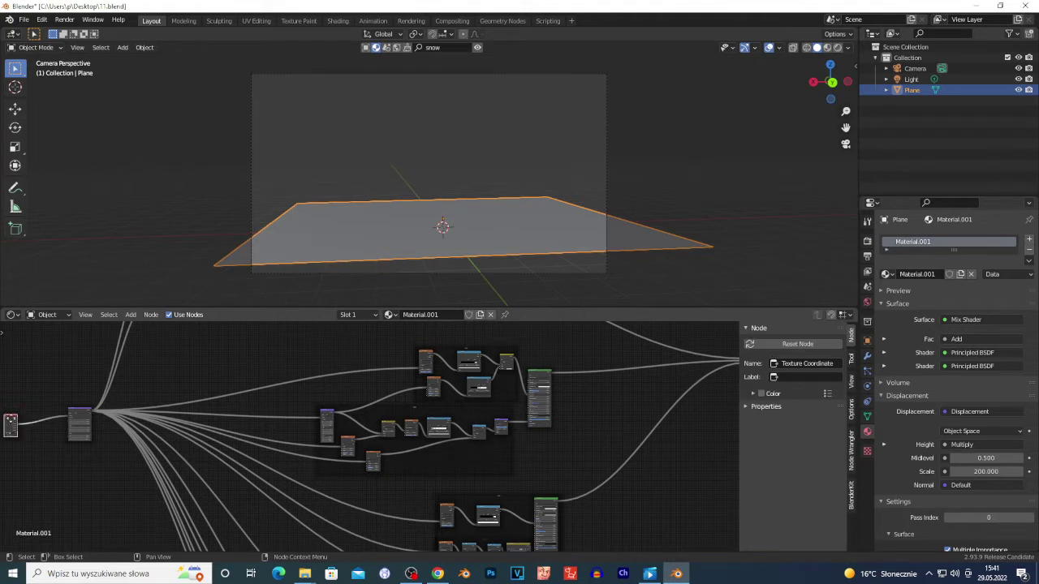
pyautogui.moveTo(10, 424); pyautogui.dragTo(36, 425)
# - Nudge the Mapping node inside the normal frame slightly upward
pyautogui.scroll(2, 297, 461)
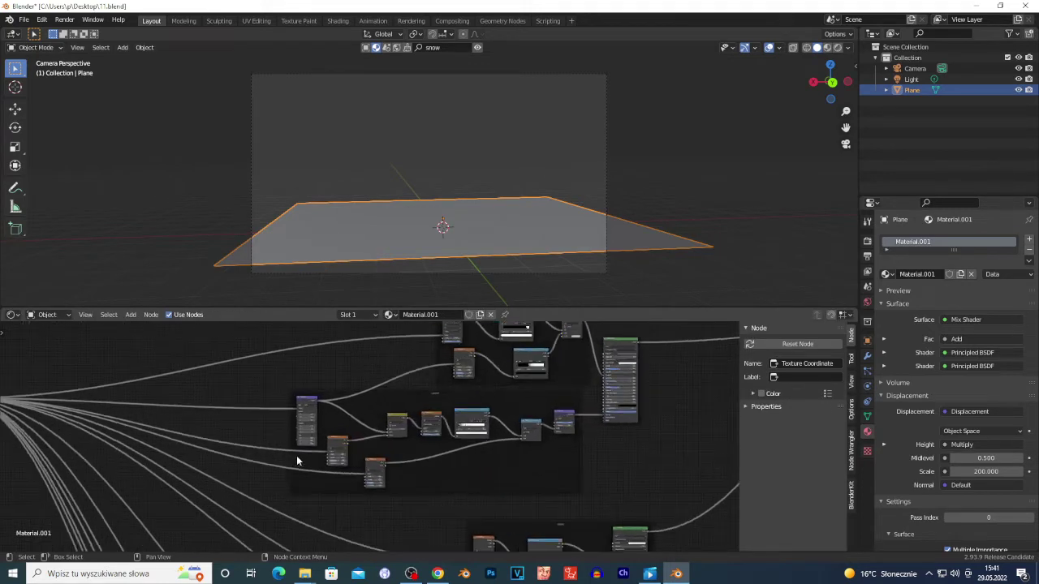
pyautogui.scroll(1, 299, 399)
pyautogui.moveTo(296, 398); pyautogui.dragTo(294, 389)
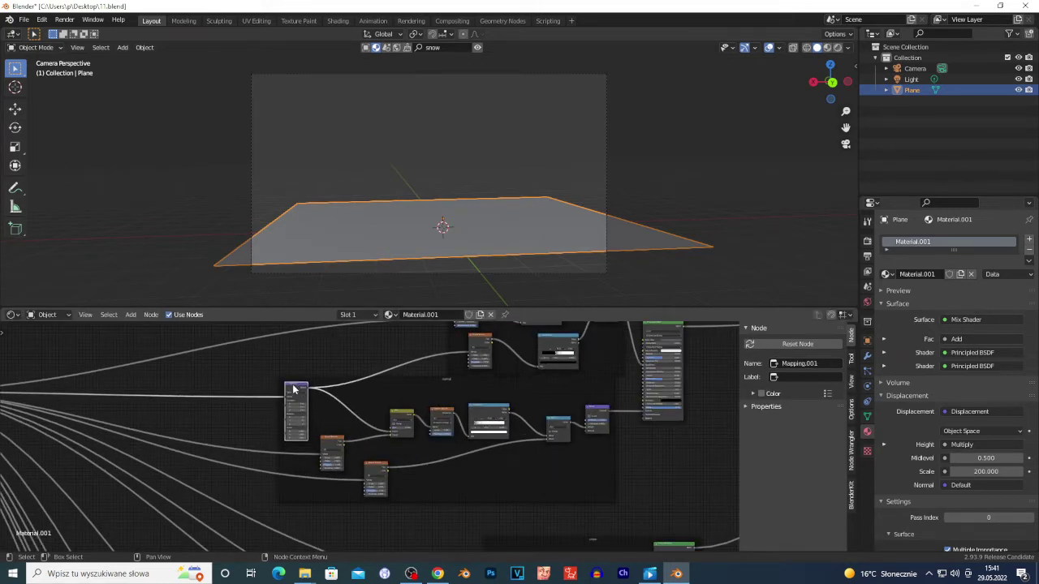
# - Raise the main Mapping and Texture Coordinate nodes slightly at the start of the node tree
pyautogui.scroll(-3, 276, 398)
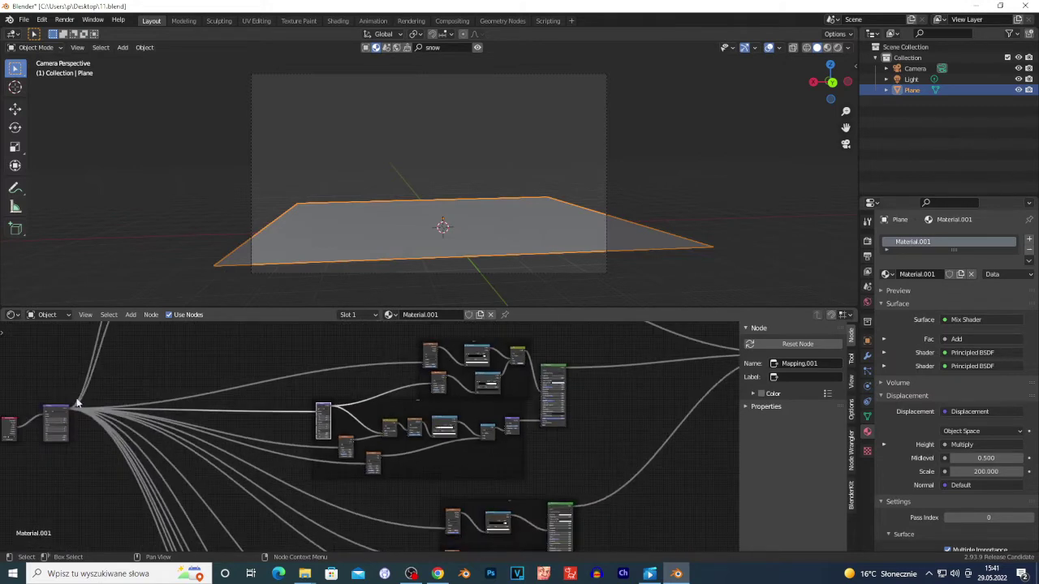
pyautogui.moveTo(52, 411); pyautogui.dragTo(58, 407)
pyautogui.moveTo(12, 431); pyautogui.dragTo(18, 419)
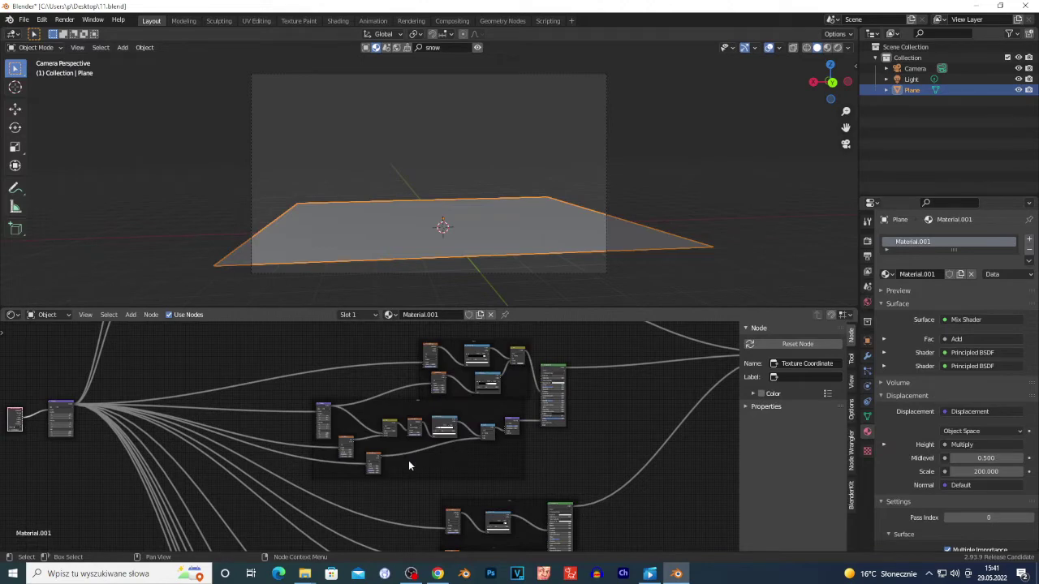
# - Reposition the normal frame beside the Principled BSDF it feeds, and shift that Principled BSDF slightly right and up
pyautogui.scroll(3, 409, 464)
pyautogui.moveTo(324, 395); pyautogui.dragTo(271, 404)
pyautogui.scroll(-1, 663, 423)
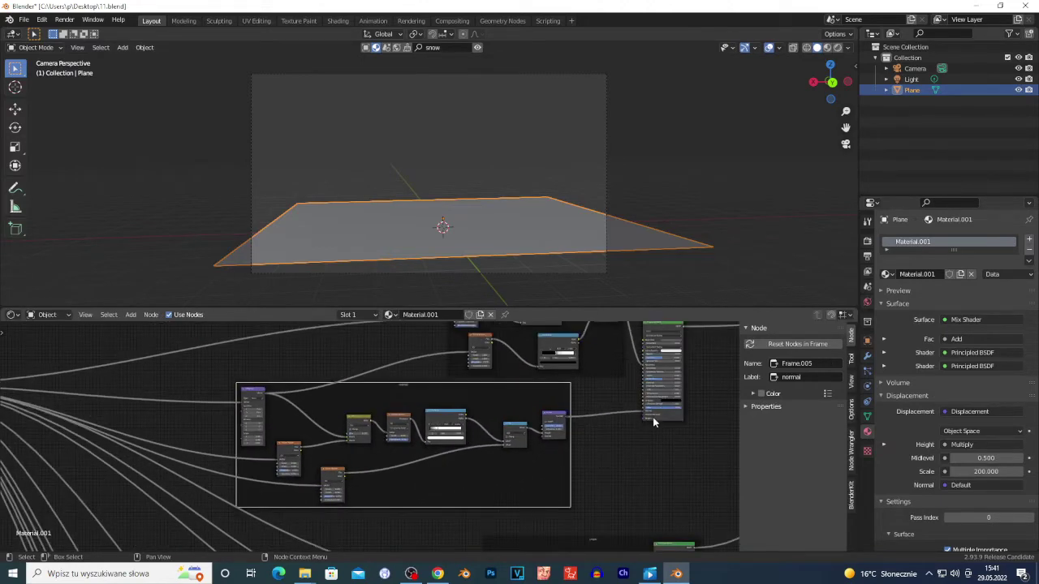
pyautogui.click(653, 421)
pyautogui.moveTo(554, 474); pyautogui.dragTo(582, 478)
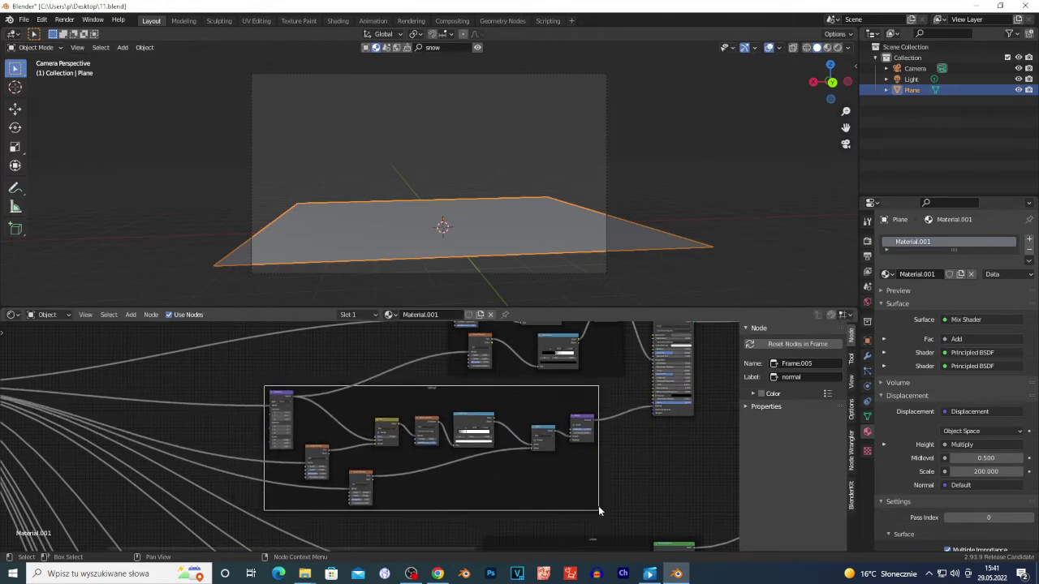
# - Move the normal frame down and slightly right to widen the gap below the frame above it, and select the Principled BSDF it feeds
pyautogui.press('g')
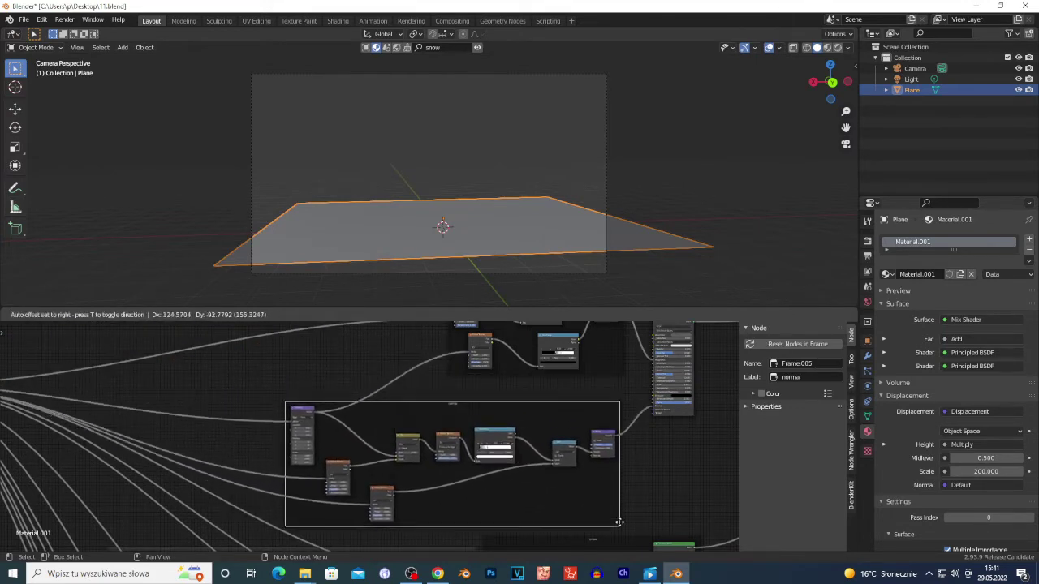
pyautogui.click(619, 522)
pyautogui.press('g')
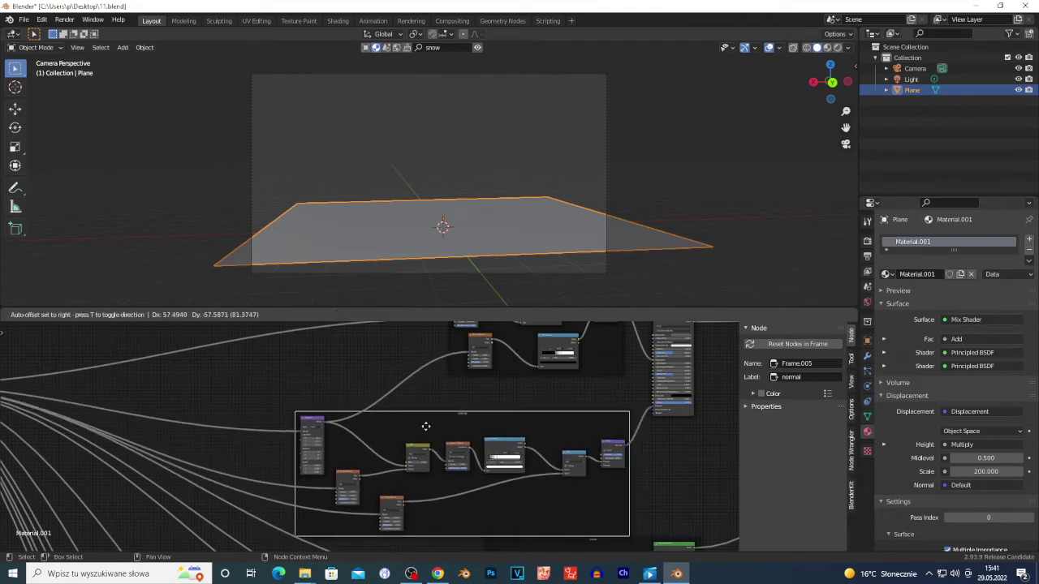
pyautogui.click(426, 427)
pyautogui.click(670, 409)
pyautogui.scroll(-4, 424, 411)
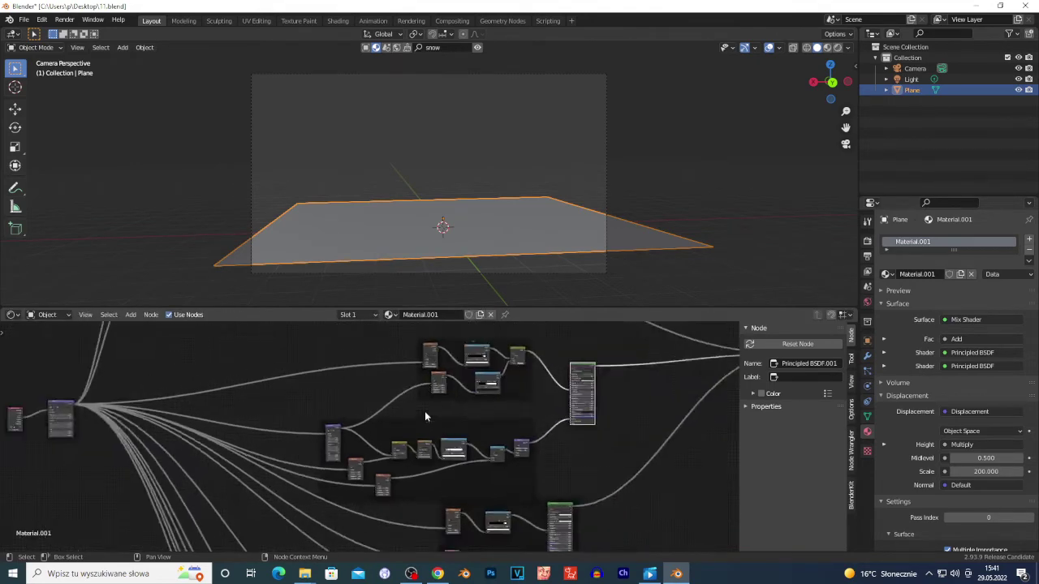
# - Shift the frame feeding the Roughness input slightly left, and move the normal frame slightly right and up beneath it
pyautogui.moveTo(465, 424); pyautogui.dragTo(436, 457, button='middle')
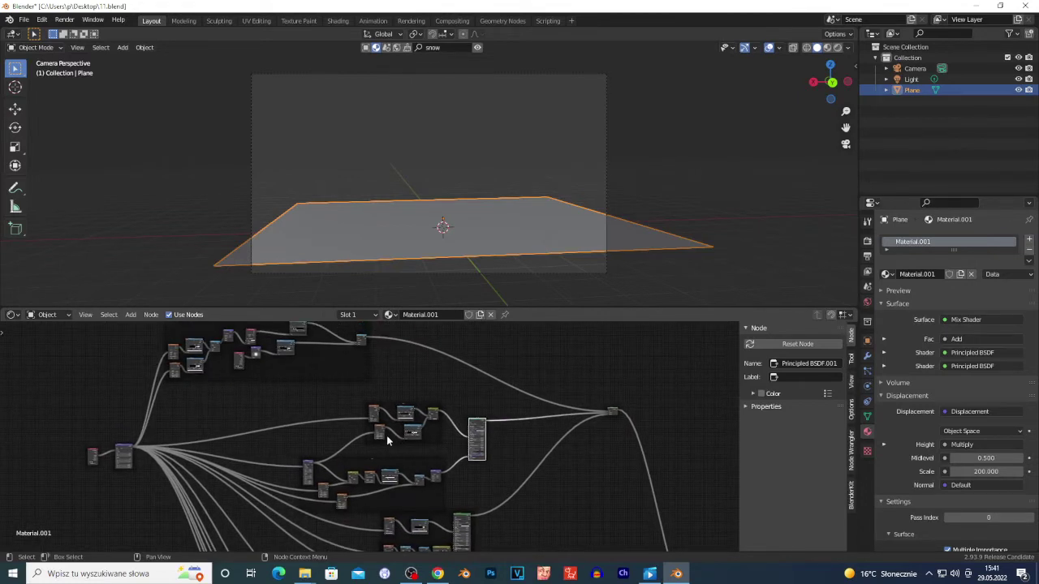
pyautogui.moveTo(386, 435); pyautogui.dragTo(369, 431)
pyautogui.moveTo(386, 475); pyautogui.dragTo(402, 469)
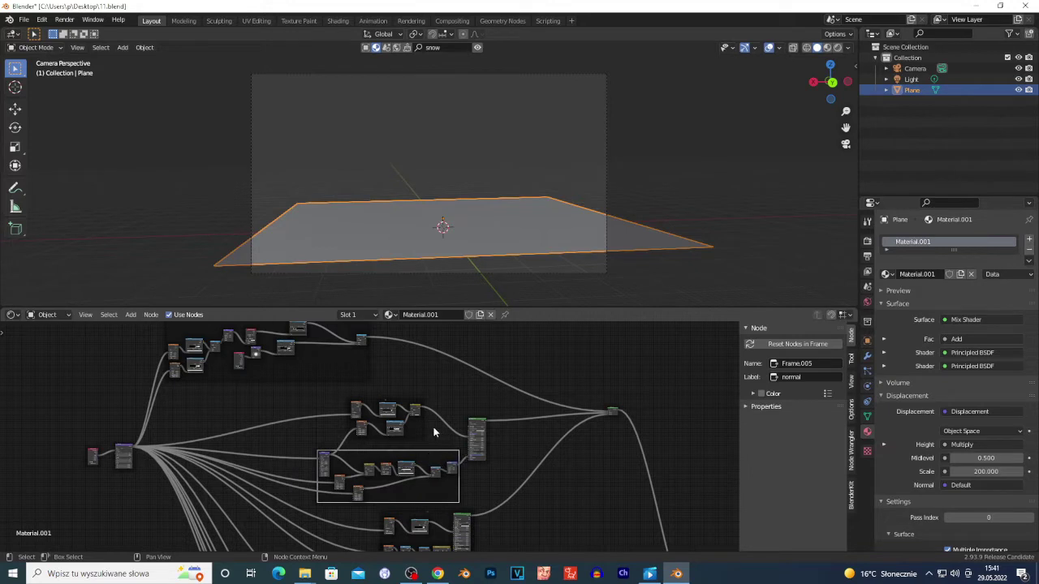
pyautogui.scroll(-1, 540, 464)
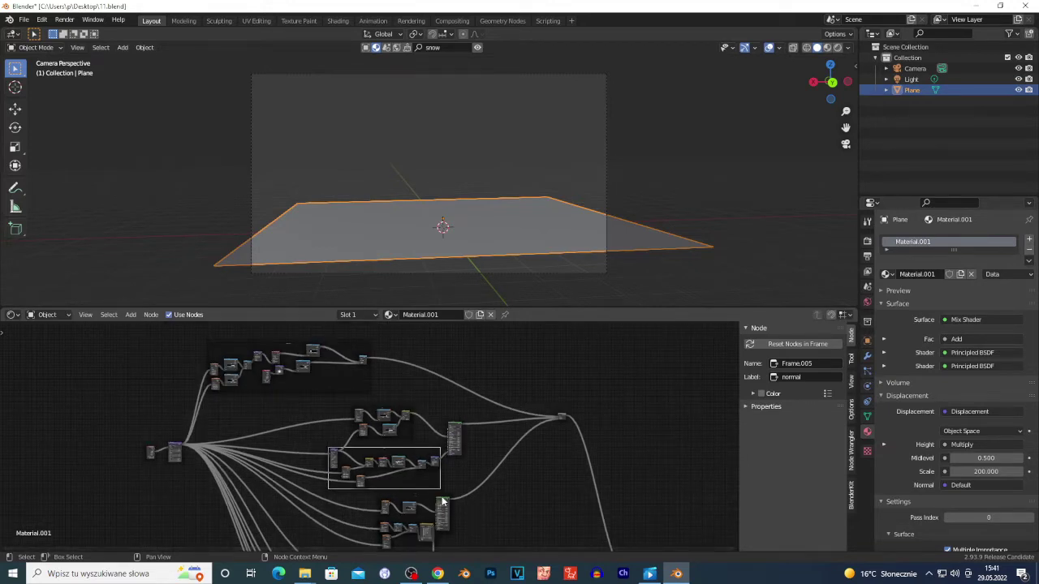
# - Raise the snow frame to just below the normal frame and bring the Mix Shader closer to the Principled BSDF nodes
pyautogui.moveTo(442, 497)
pyautogui.mouseDown()
pyautogui.moveTo(480, 477)
pyautogui.moveTo(447, 482)
pyautogui.mouseUp()
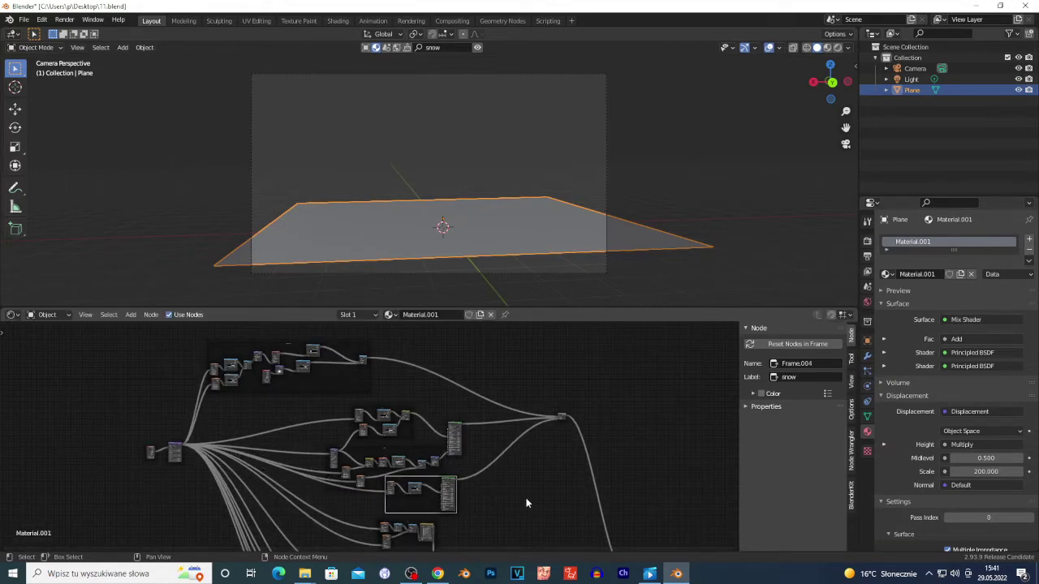
pyautogui.moveTo(526, 504); pyautogui.dragTo(441, 485, button='middle')
pyautogui.scroll(3, 381, 486)
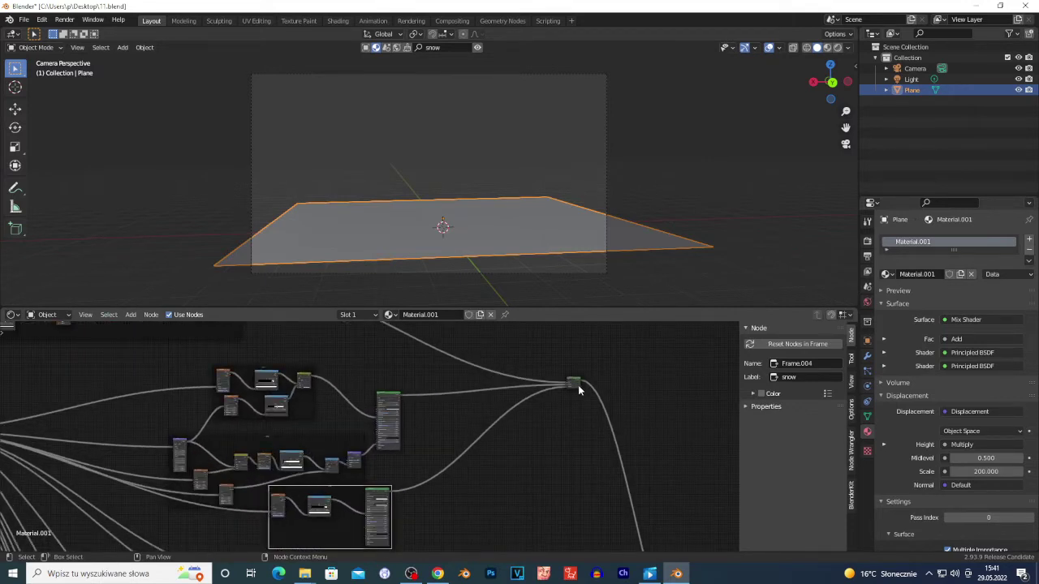
pyautogui.moveTo(578, 385); pyautogui.dragTo(522, 414)
pyautogui.scroll(3, 375, 517)
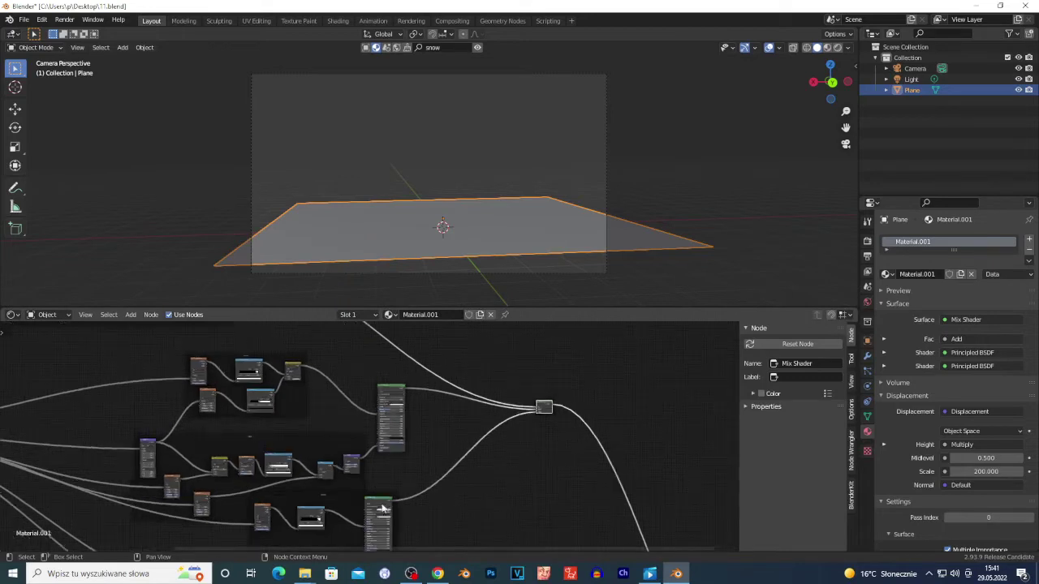
# - Move the snow frame slightly down and left, and nudge the upper Principled BSDF slightly away from the normal frame
pyautogui.moveTo(379, 518); pyautogui.dragTo(364, 534)
pyautogui.scroll(-1, 356, 529)
pyautogui.scroll(1, 366, 530)
pyautogui.scroll(1, 395, 477)
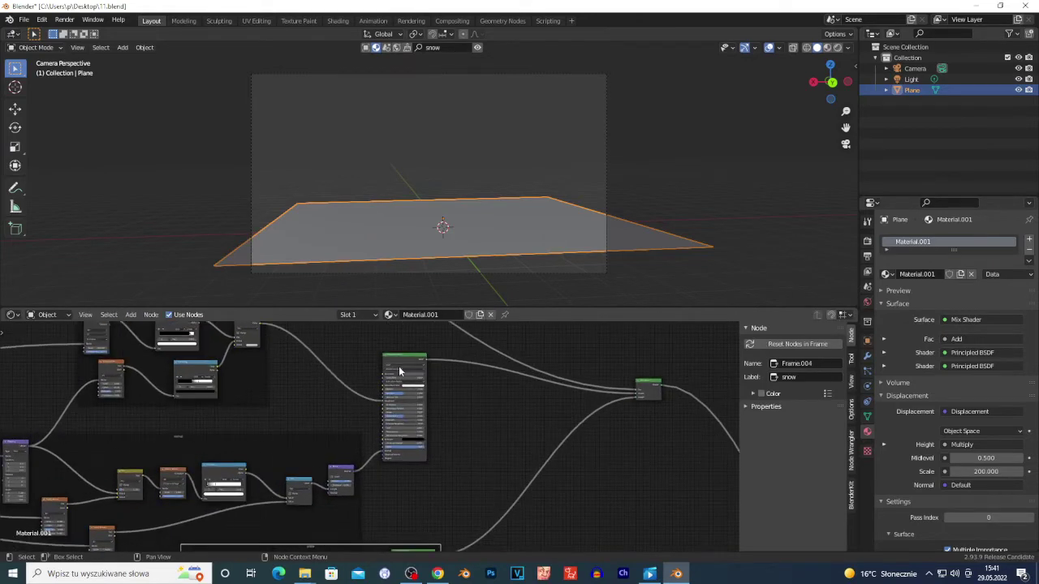
pyautogui.moveTo(398, 366); pyautogui.dragTo(412, 372)
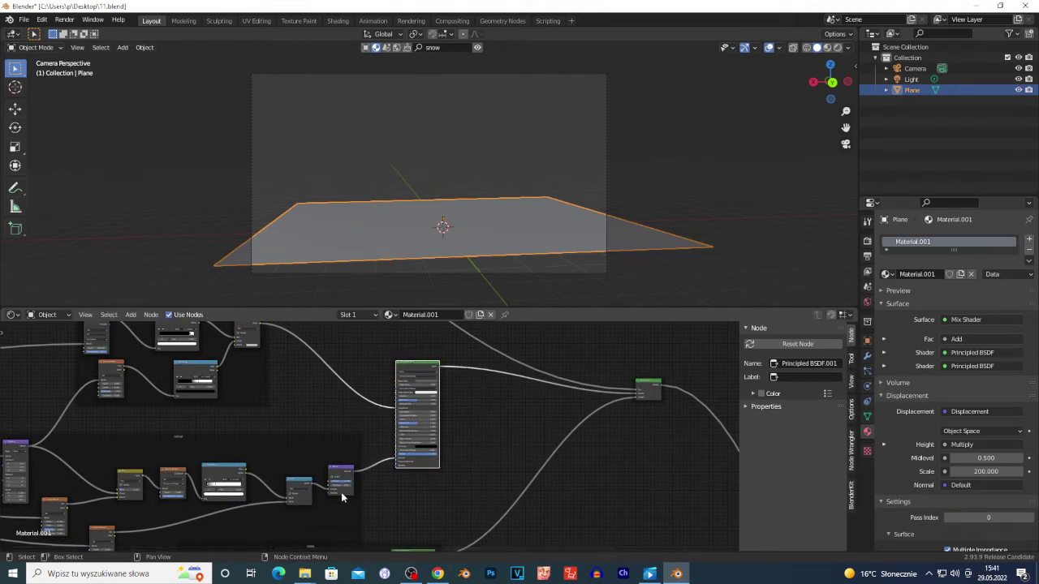
# - Examine the Base Color and the other main settings of the upper Principled BSDF
pyautogui.scroll(5, 455, 463)
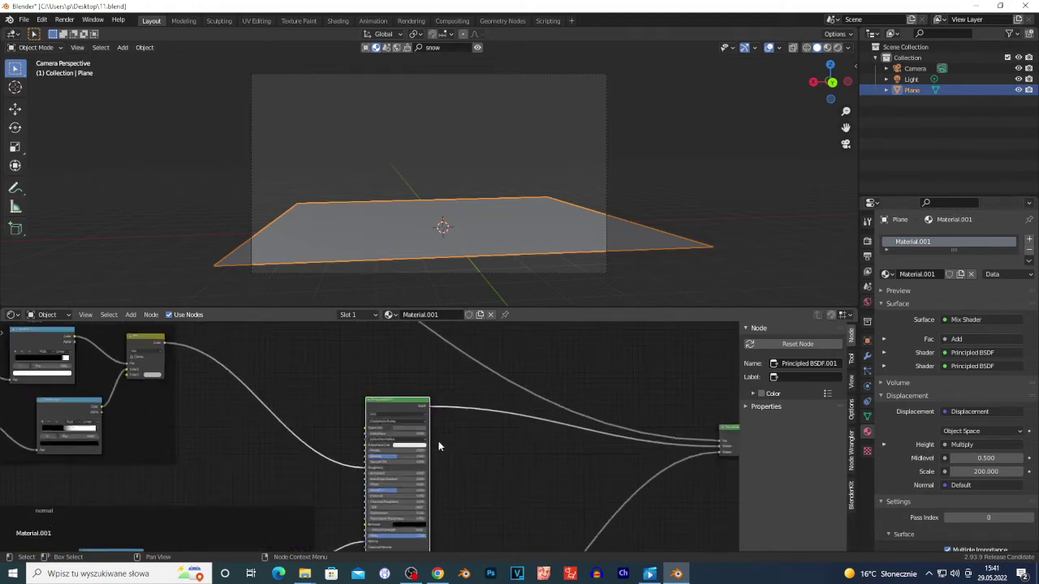
pyautogui.scroll(2, 449, 436)
pyautogui.click(479, 413)
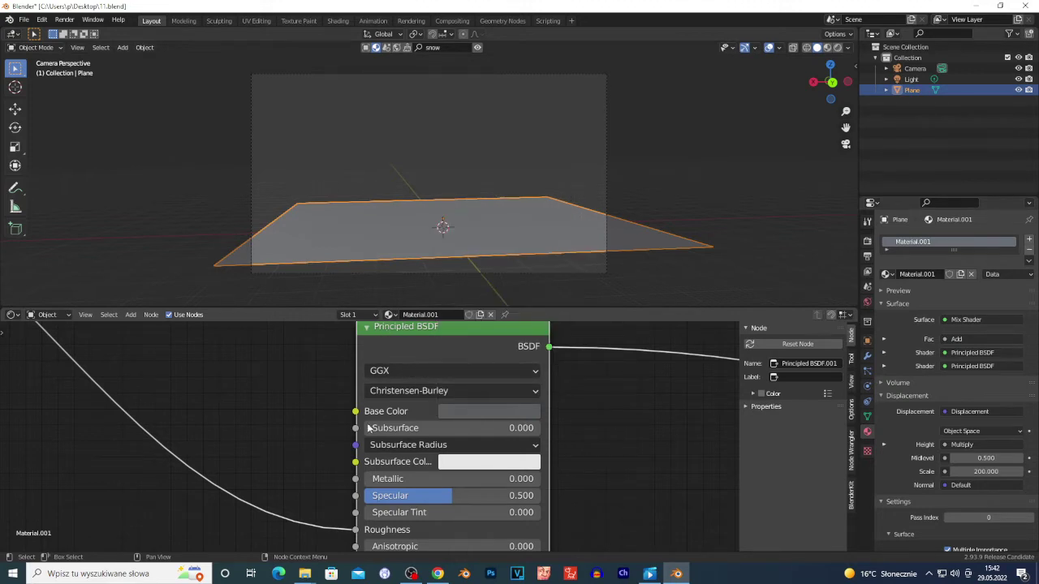
pyautogui.scroll(-4, 389, 487)
pyautogui.scroll(2, 389, 516)
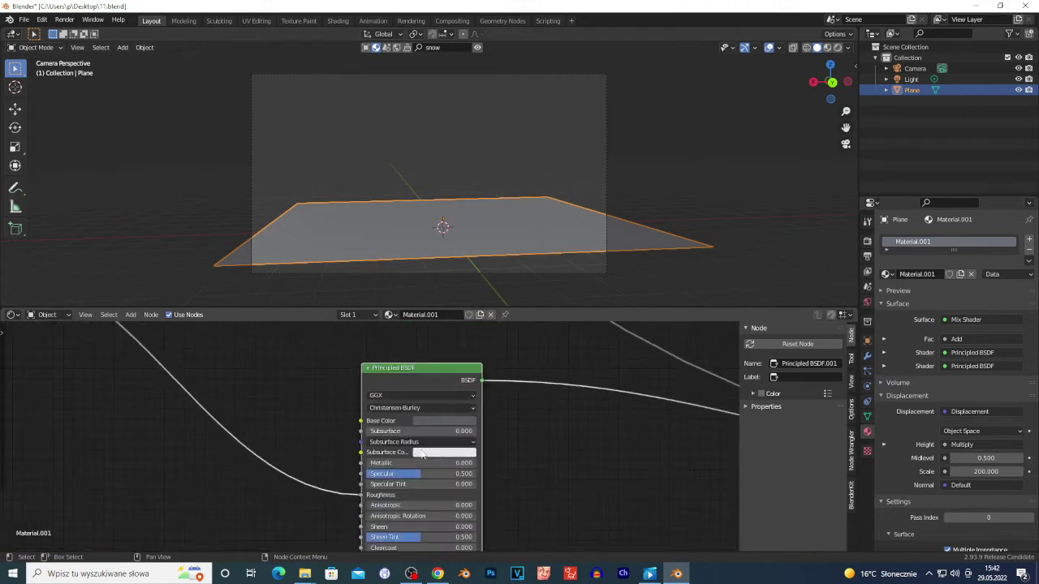
pyautogui.scroll(1, 483, 413)
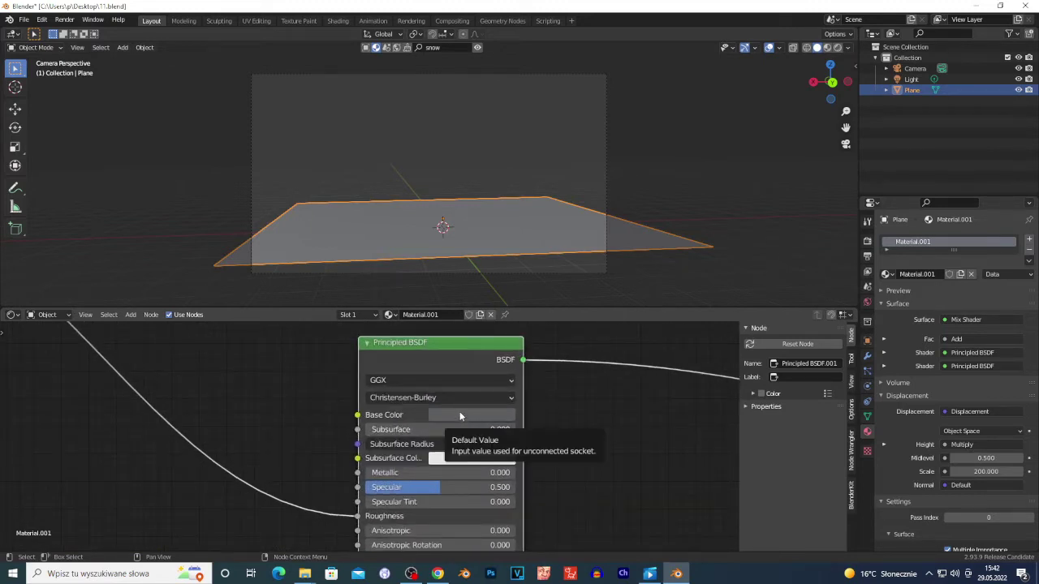
pyautogui.click(456, 417)
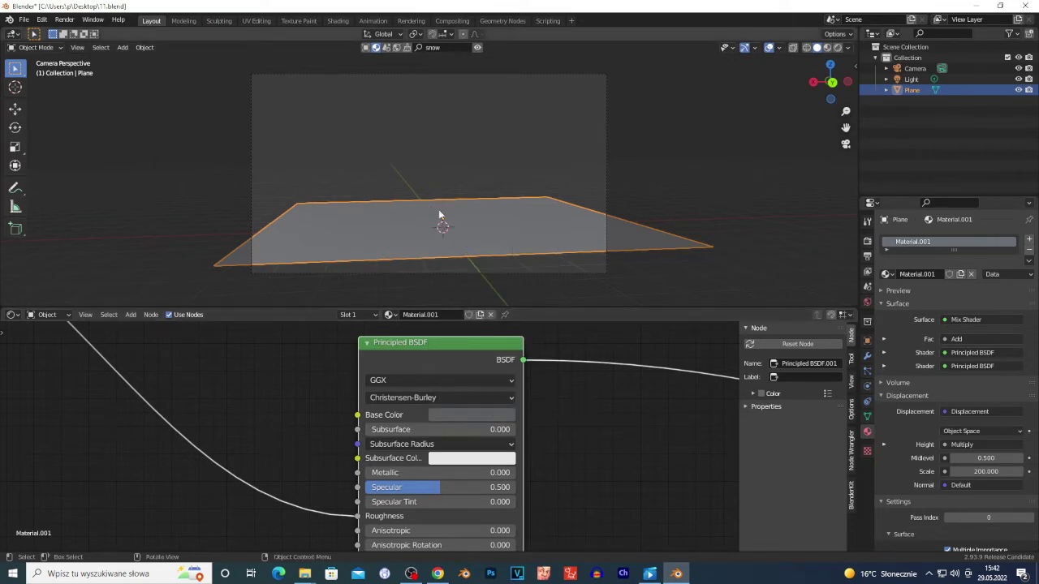
# - Move the Mix Shader up and closer to the Principled BSDF nodes, and nudge the snow Principled BSDF slightly up and right
pyautogui.scroll(-7, 406, 478)
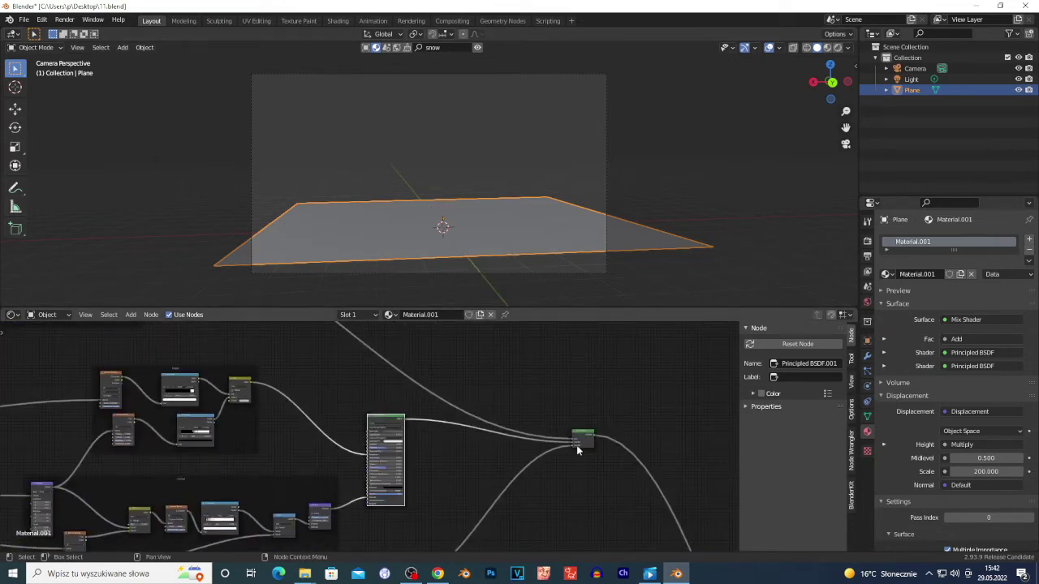
pyautogui.moveTo(577, 446); pyautogui.dragTo(536, 417)
pyautogui.scroll(-2, 519, 430)
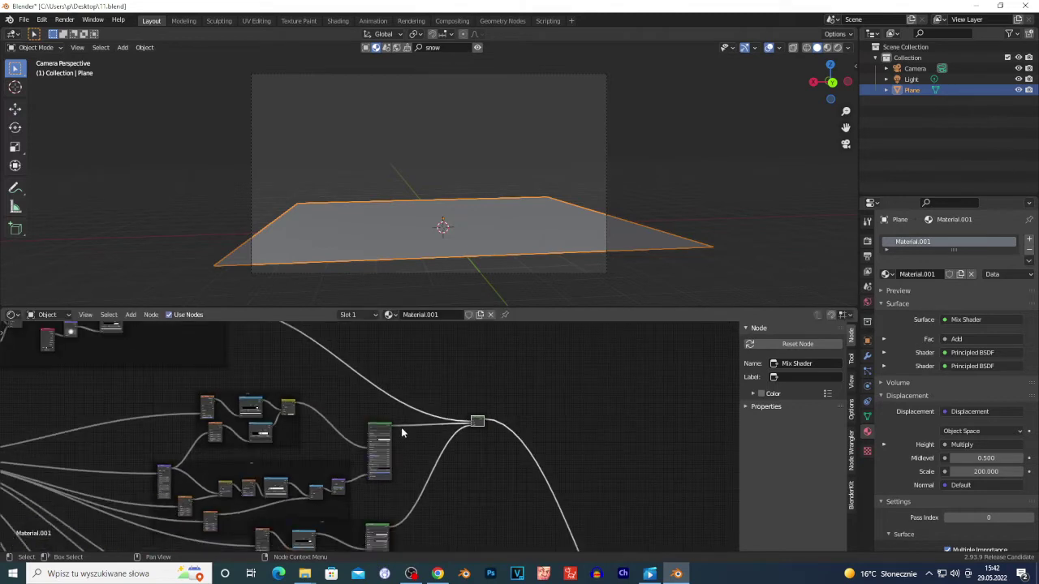
pyautogui.moveTo(380, 527)
pyautogui.mouseDown()
pyautogui.moveTo(396, 480)
pyautogui.moveTo(387, 518)
pyautogui.mouseUp()
pyautogui.scroll(2, 404, 508)
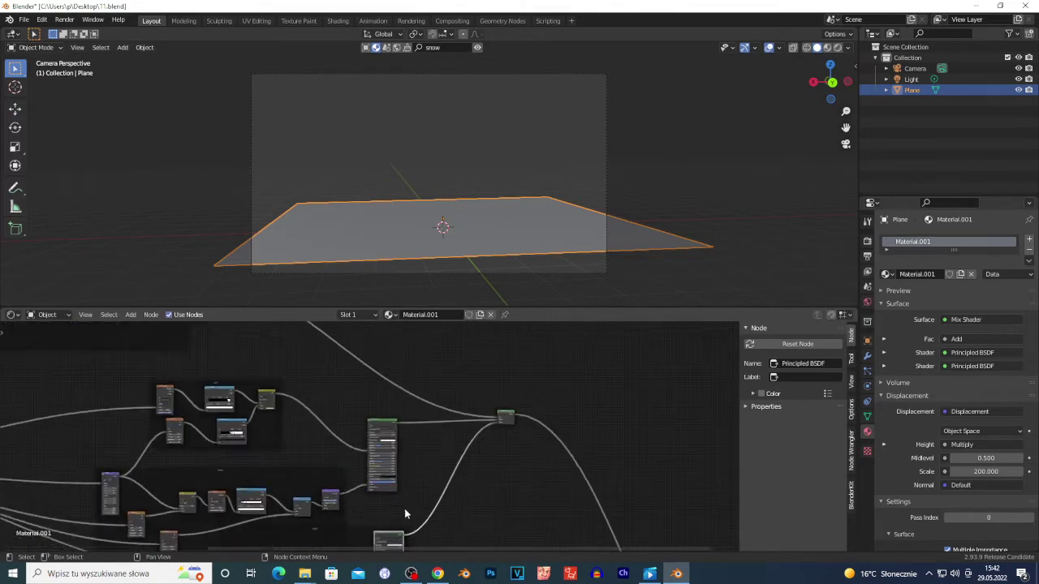
# - Examine how the two Principled BSDF nodes connect to the Mix Shader's shader inputs
pyautogui.scroll(4, 434, 513)
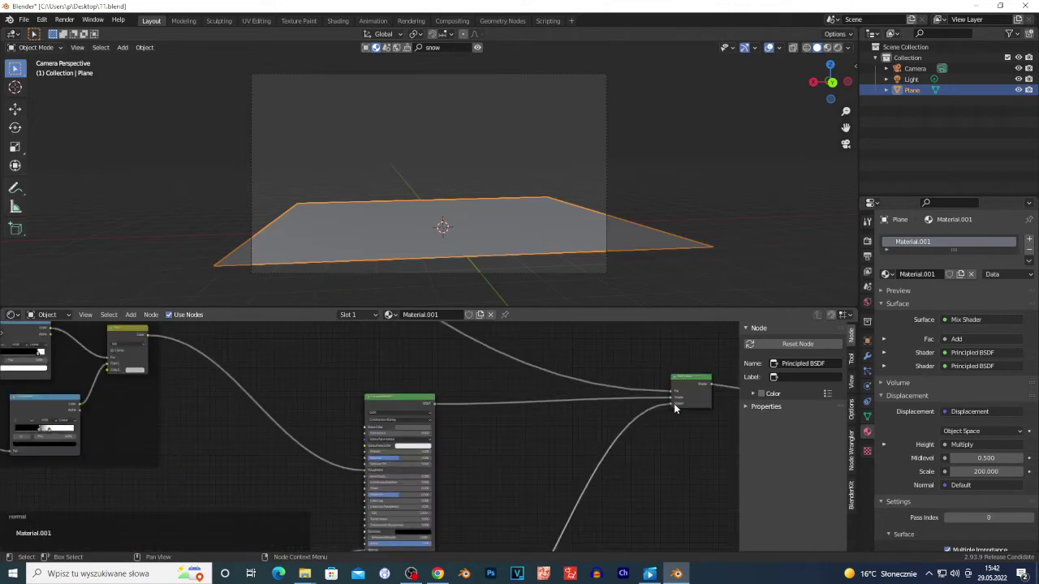
pyautogui.click(675, 407)
pyautogui.scroll(4, 672, 400)
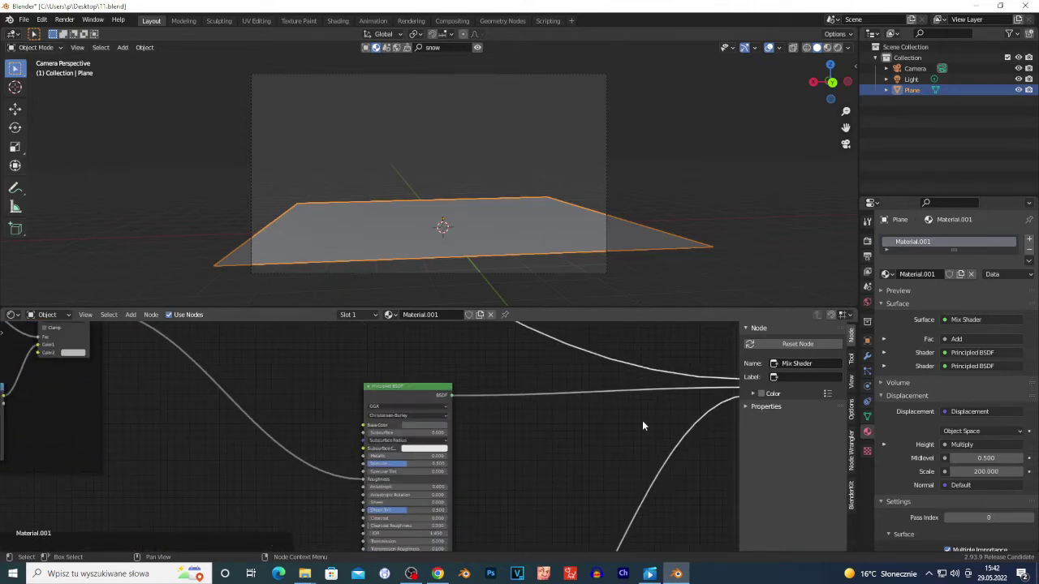
pyautogui.scroll(-5, 642, 420)
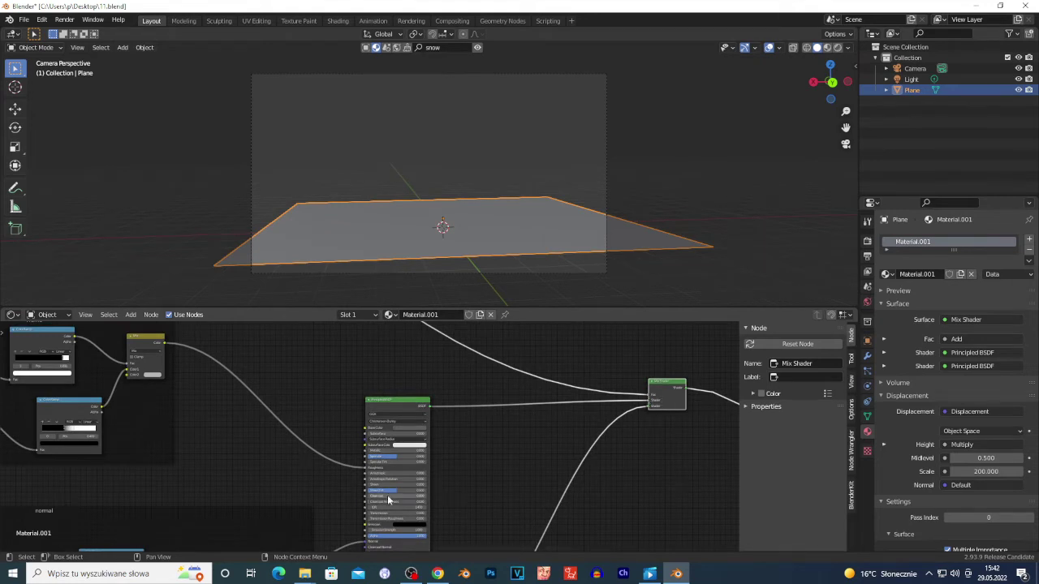
pyautogui.scroll(-2, 390, 499)
pyautogui.scroll(-2, 397, 519)
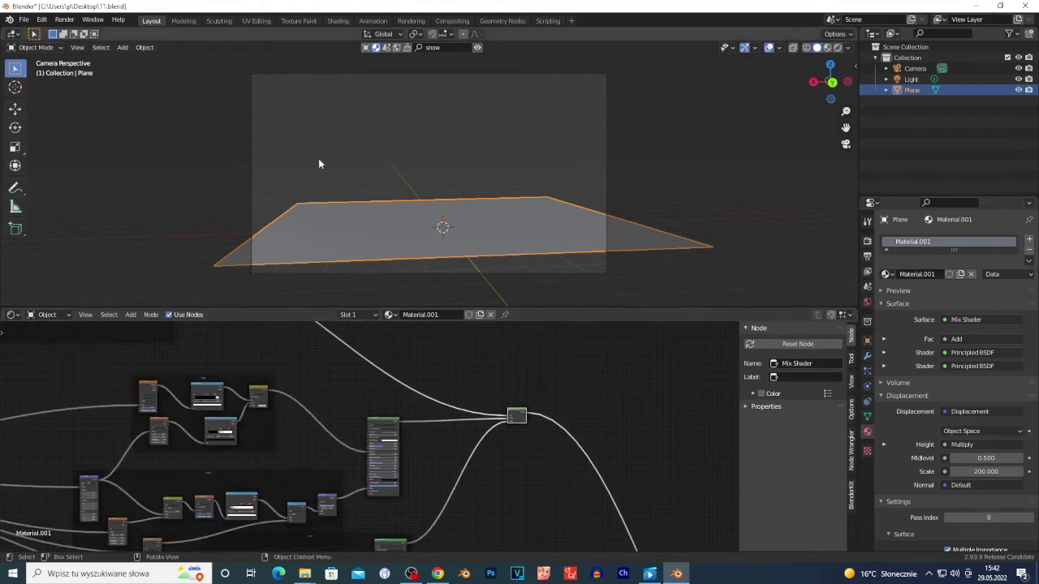
pyautogui.scroll(4, 568, 430)
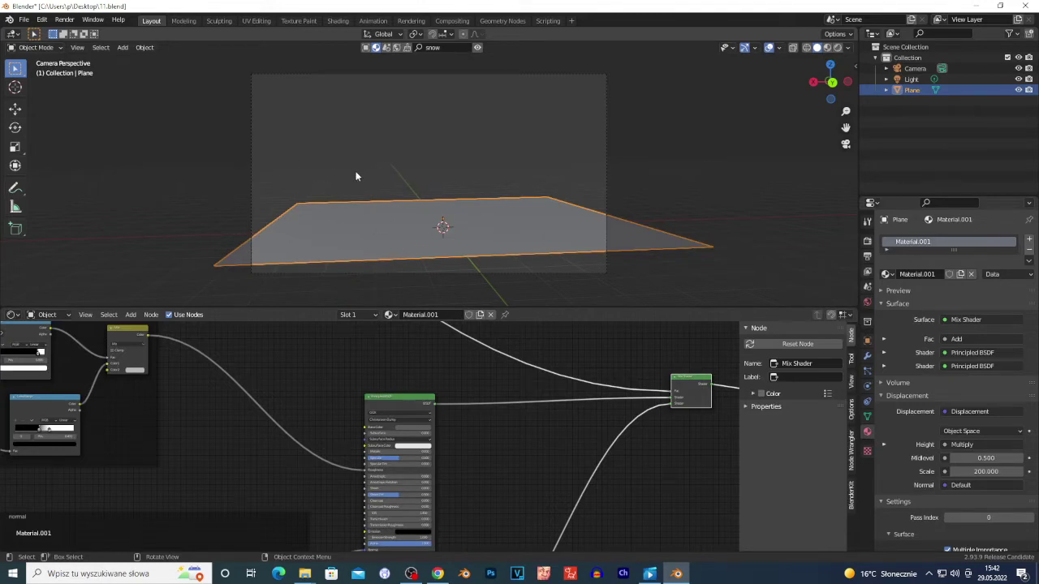
# - Nudge the Mix Shader slightly up and left, closer to the upper Principled BSDF
pyautogui.scroll(-5, 311, 430)
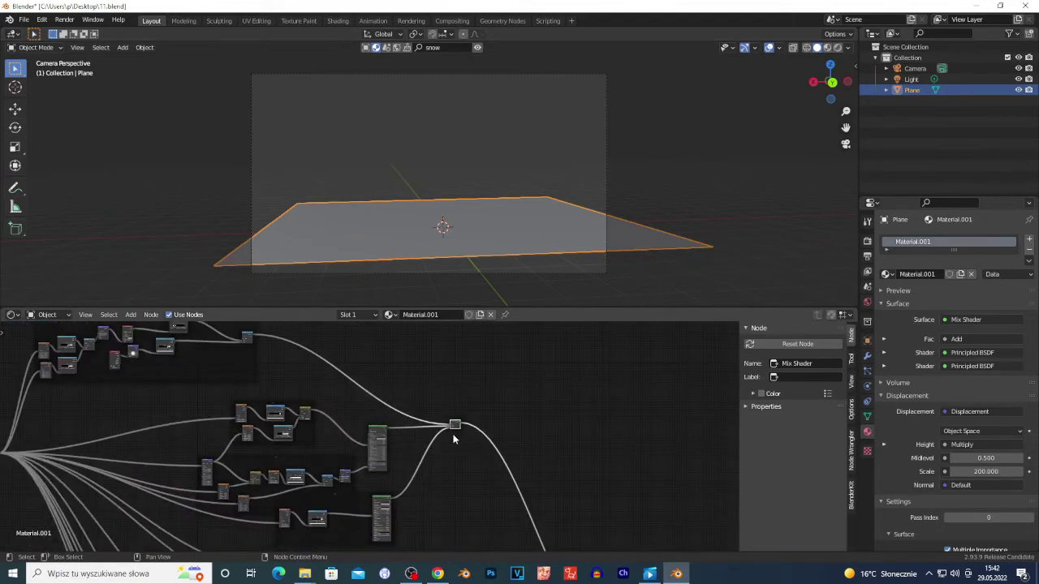
pyautogui.moveTo(455, 425); pyautogui.dragTo(447, 418)
pyautogui.moveTo(224, 468); pyautogui.dragTo(370, 533, button='middle')
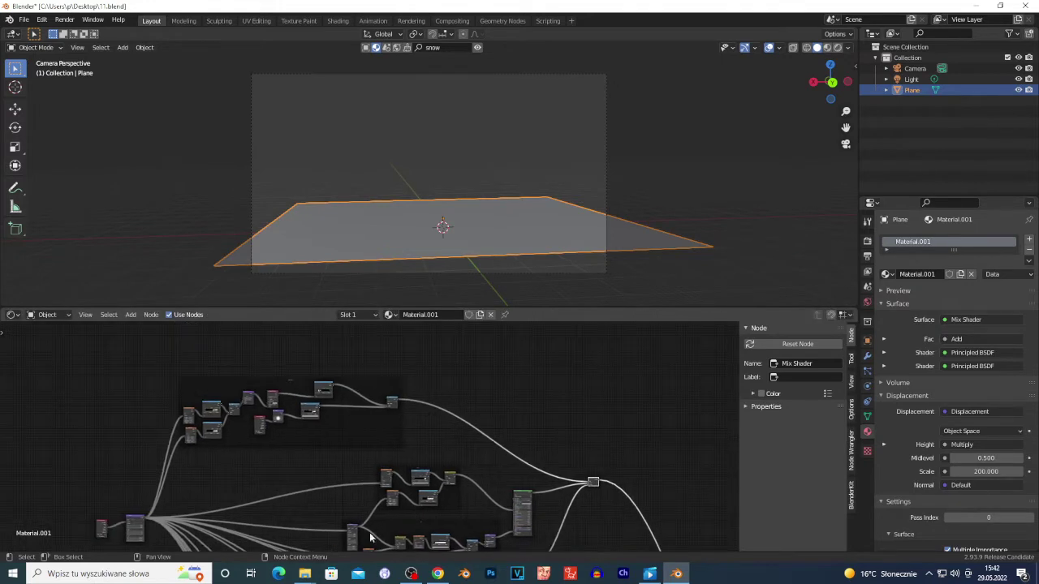
pyautogui.moveTo(217, 487); pyautogui.dragTo(328, 421, button='middle')
# - Review the clamped Add node that feeds the Mix Shader's Fac input and raise it slightly
pyautogui.scroll(5, 236, 466)
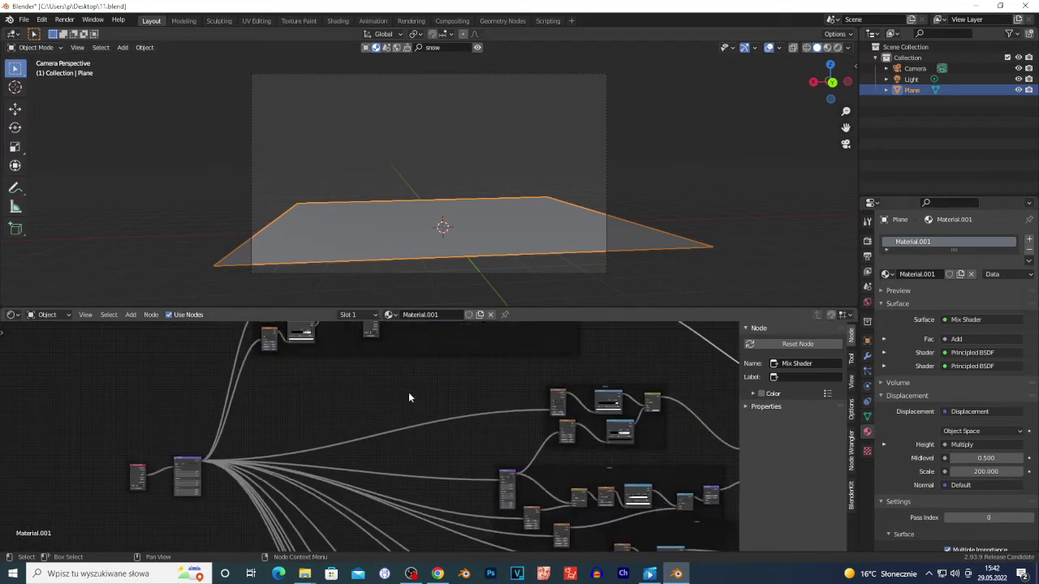
pyautogui.moveTo(399, 431); pyautogui.dragTo(271, 536, button='middle')
pyautogui.scroll(5, 442, 478)
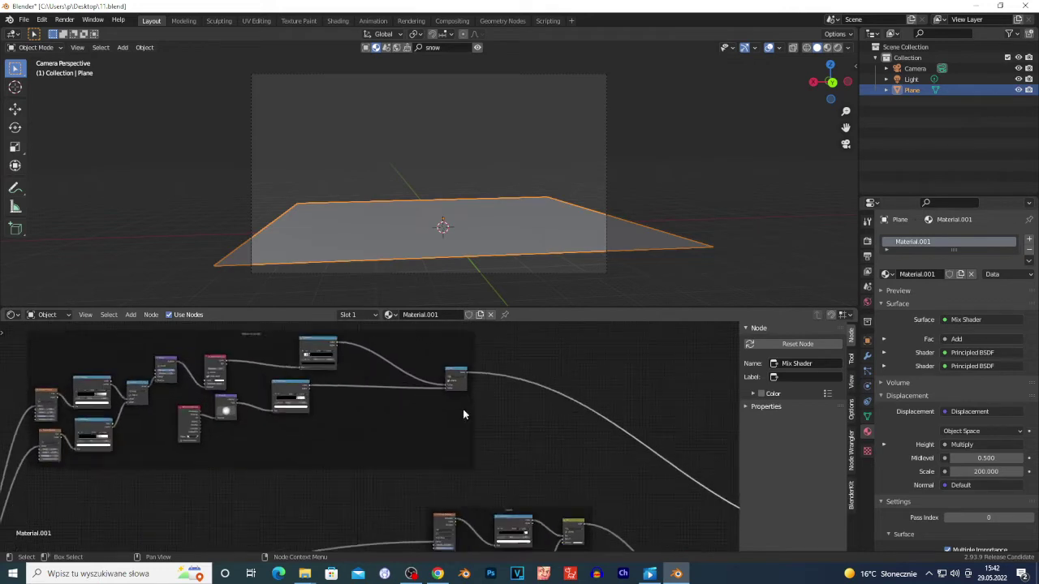
pyautogui.scroll(4, 455, 511)
pyautogui.scroll(1, 451, 519)
pyautogui.moveTo(464, 405); pyautogui.dragTo(469, 344, button='middle')
pyautogui.scroll(9, 485, 473)
pyautogui.scroll(1, 478, 474)
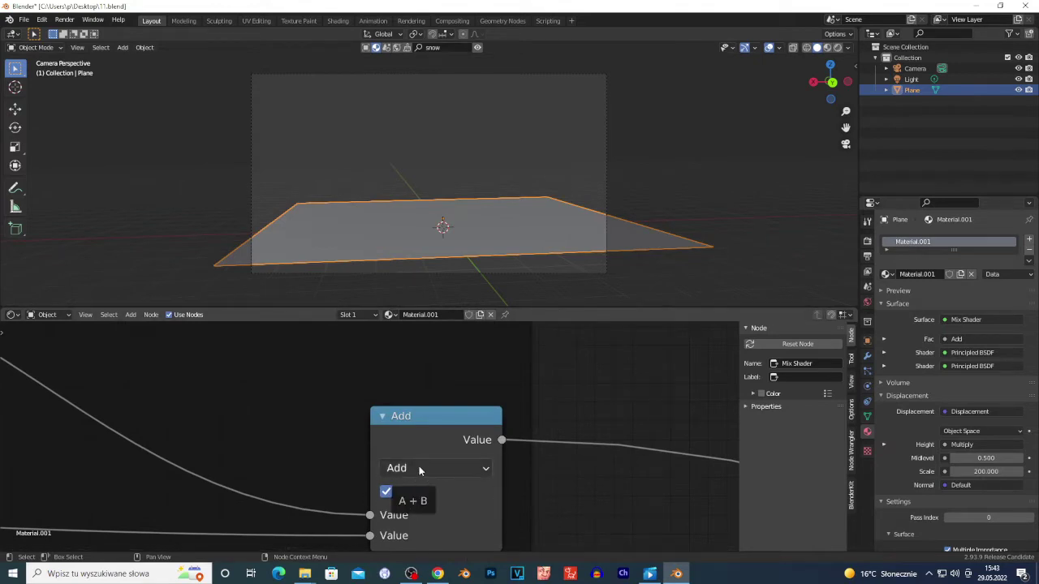
pyautogui.moveTo(387, 455); pyautogui.dragTo(392, 435)
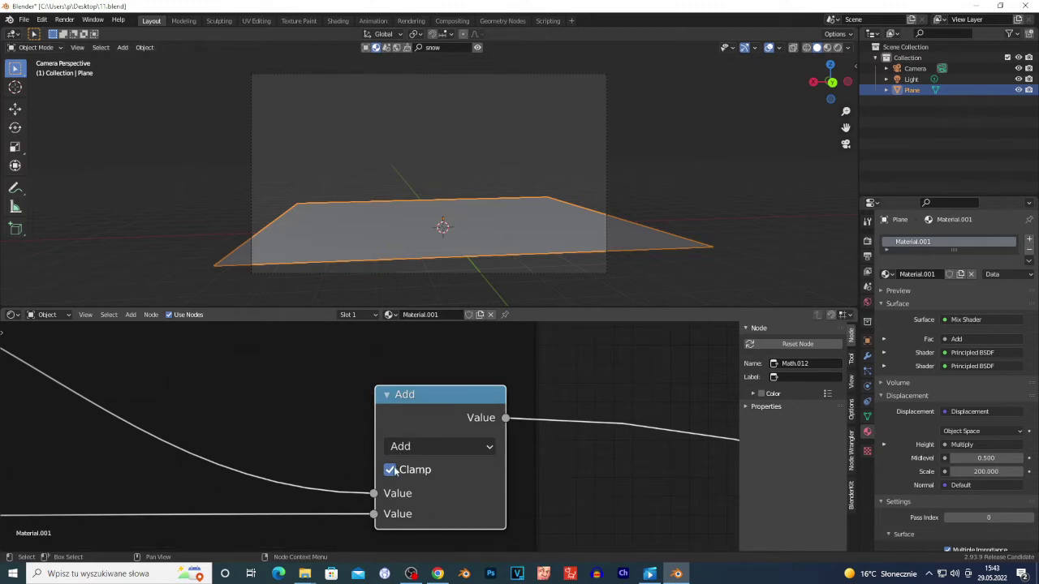
# - Move the upper ColorRamp that feeds the Add node slightly right and down
pyautogui.scroll(-5, 341, 468)
pyautogui.moveTo(244, 454); pyautogui.dragTo(300, 348, button='middle')
pyautogui.scroll(3, 373, 459)
pyautogui.moveTo(301, 347); pyautogui.dragTo(352, 357)
pyautogui.scroll(1, 353, 357)
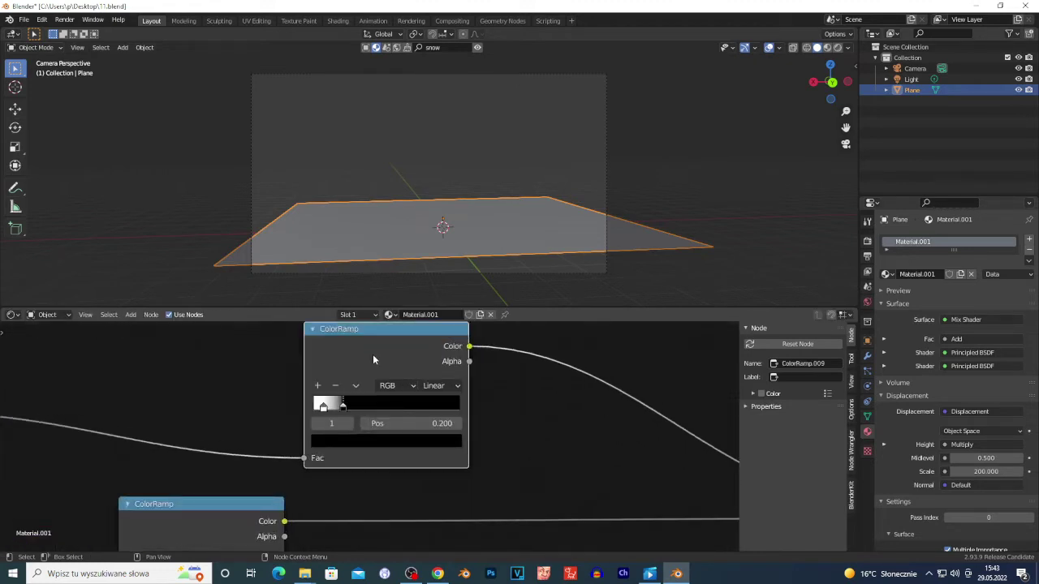
# - Bring the Add node up and left, closer to the upper ColorRamp
pyautogui.scroll(-2, 386, 424)
pyautogui.moveTo(728, 436); pyautogui.dragTo(555, 372)
pyautogui.scroll(2, 503, 401)
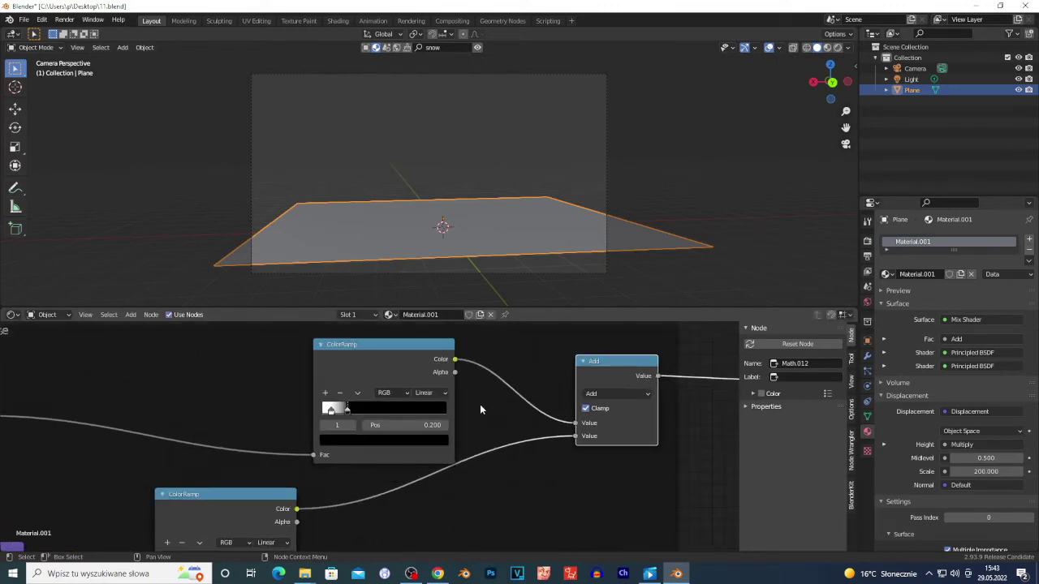
pyautogui.scroll(1, 344, 409)
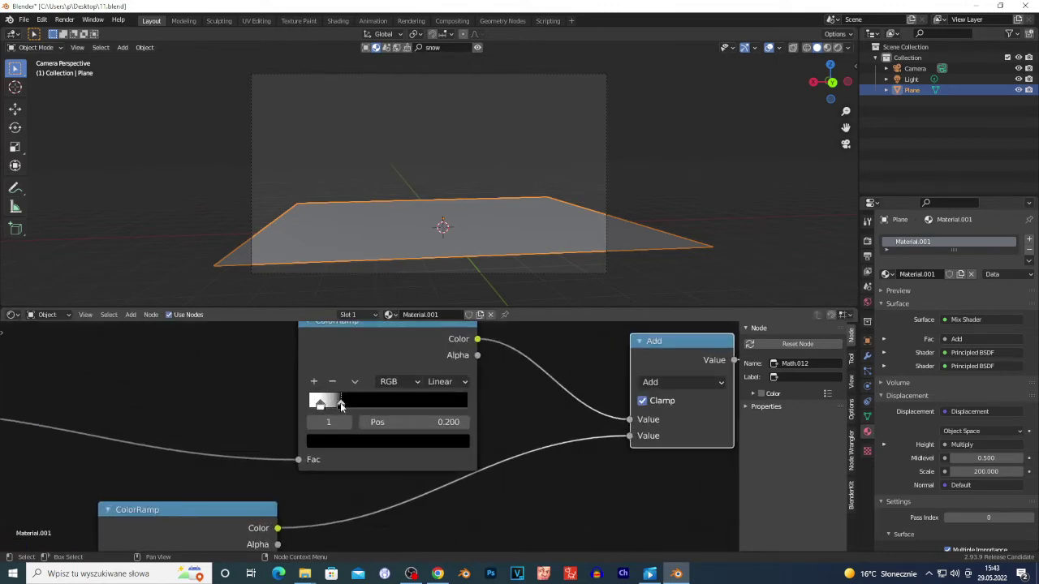
# - Inspect the position and colour of the white and black stops on the upper ColorRamp feeding the Add node
pyautogui.scroll(2, 341, 406)
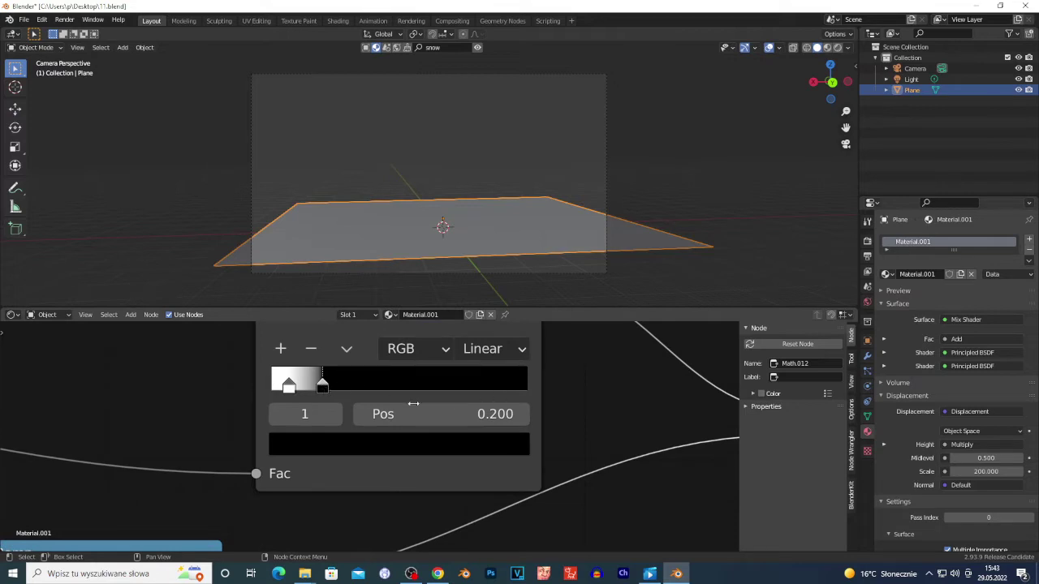
pyautogui.click(290, 387)
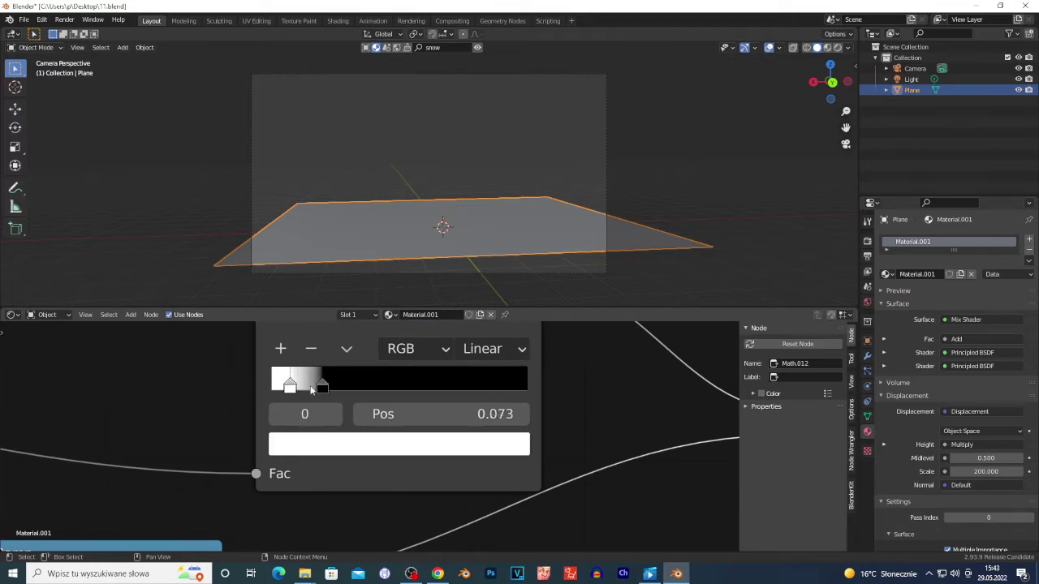
pyautogui.click(320, 387)
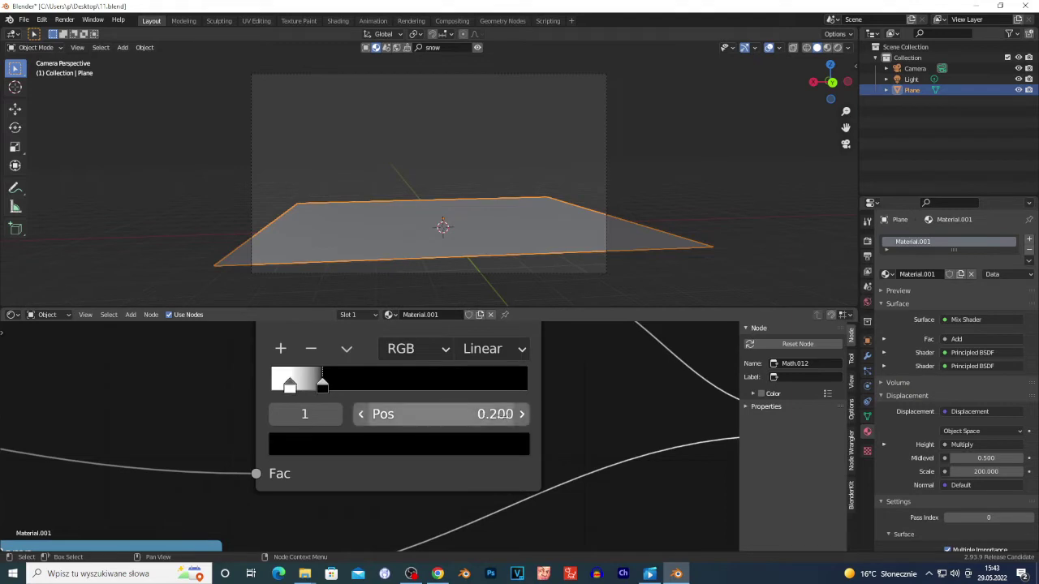
pyautogui.click(290, 388)
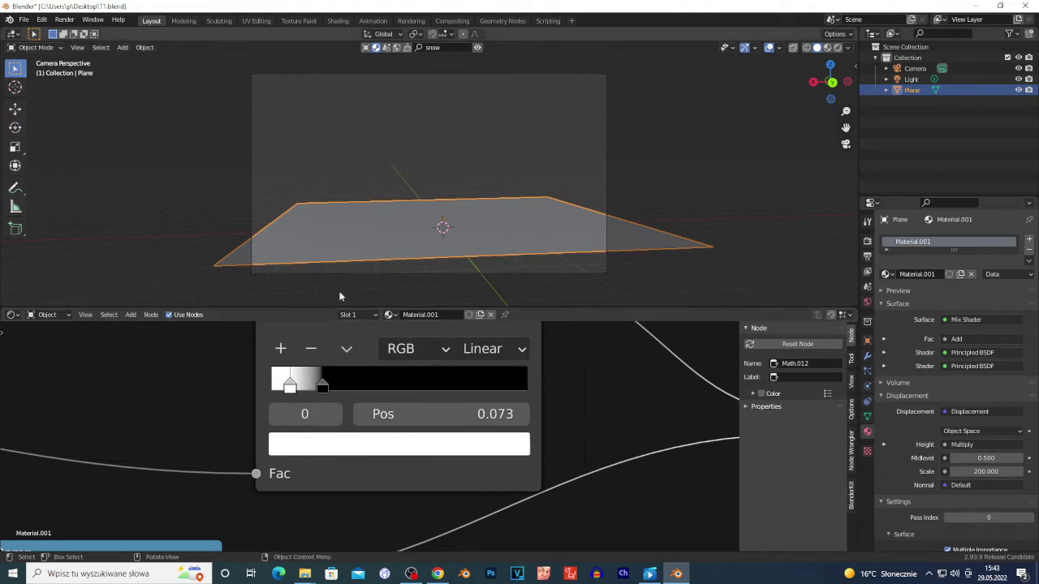
pyautogui.scroll(-6, 319, 451)
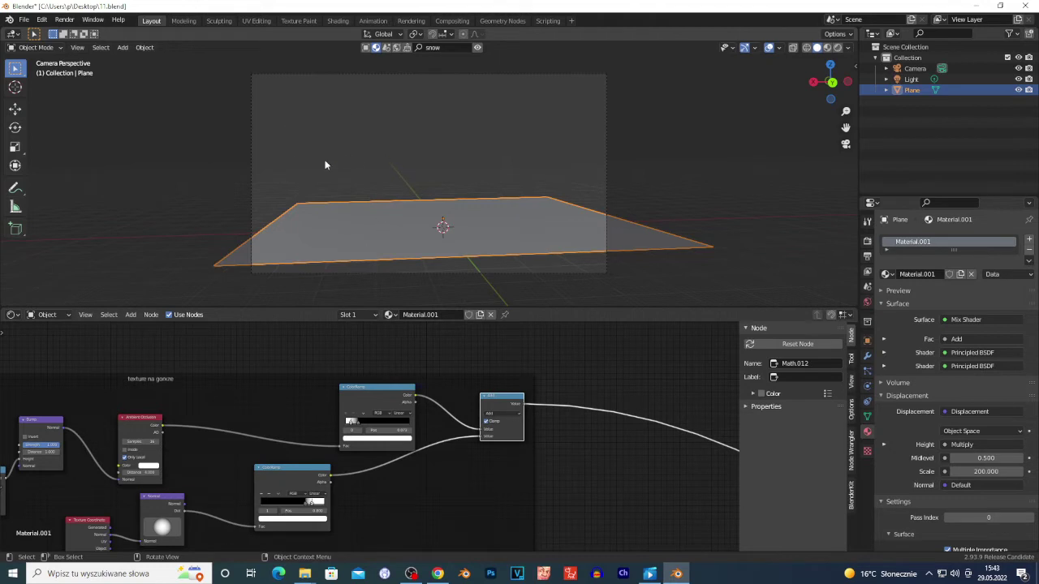
pyautogui.scroll(4, 454, 429)
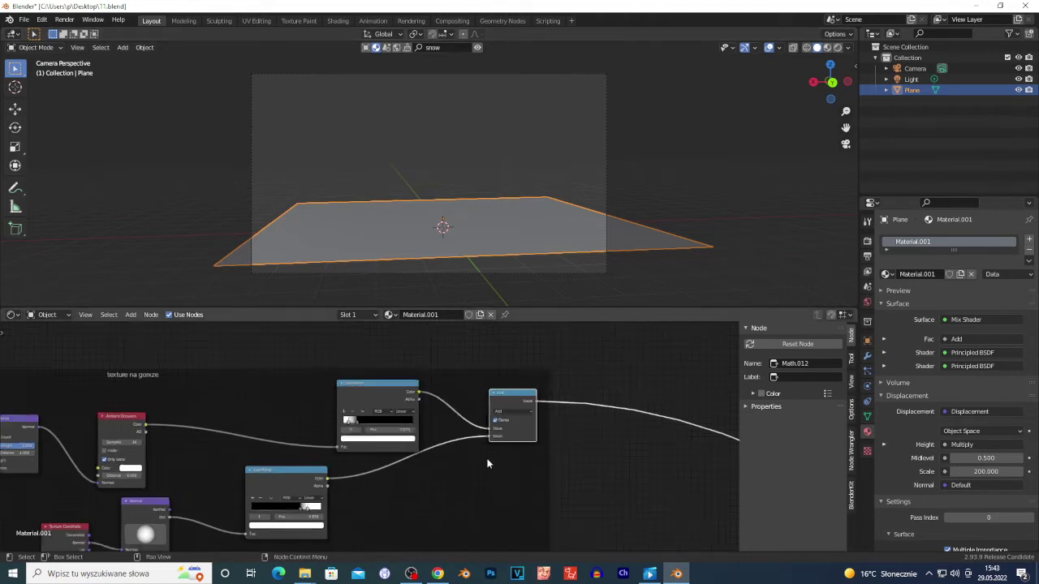
pyautogui.scroll(2, 371, 420)
pyautogui.click(331, 396)
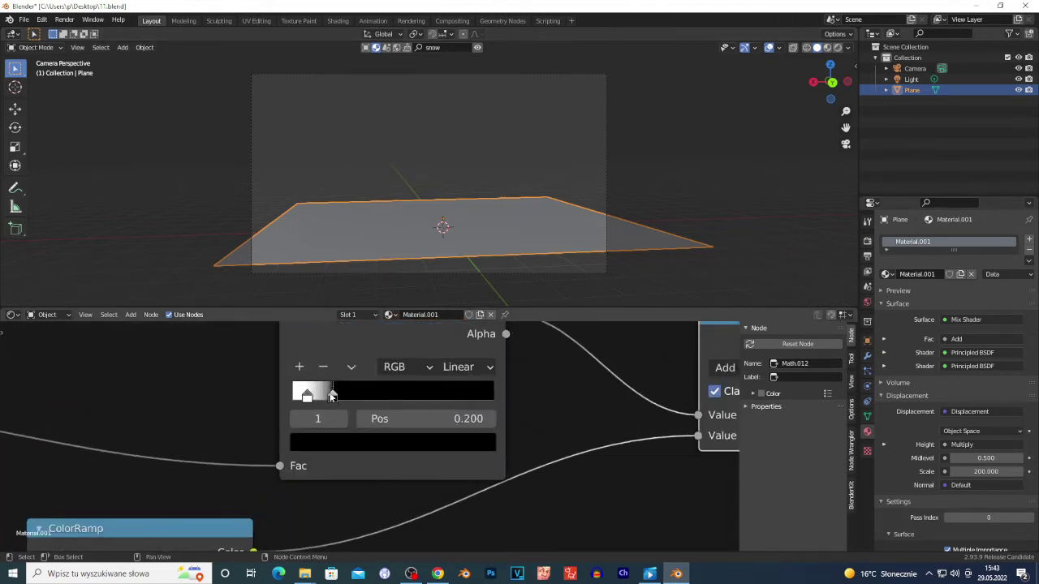
pyautogui.click(306, 396)
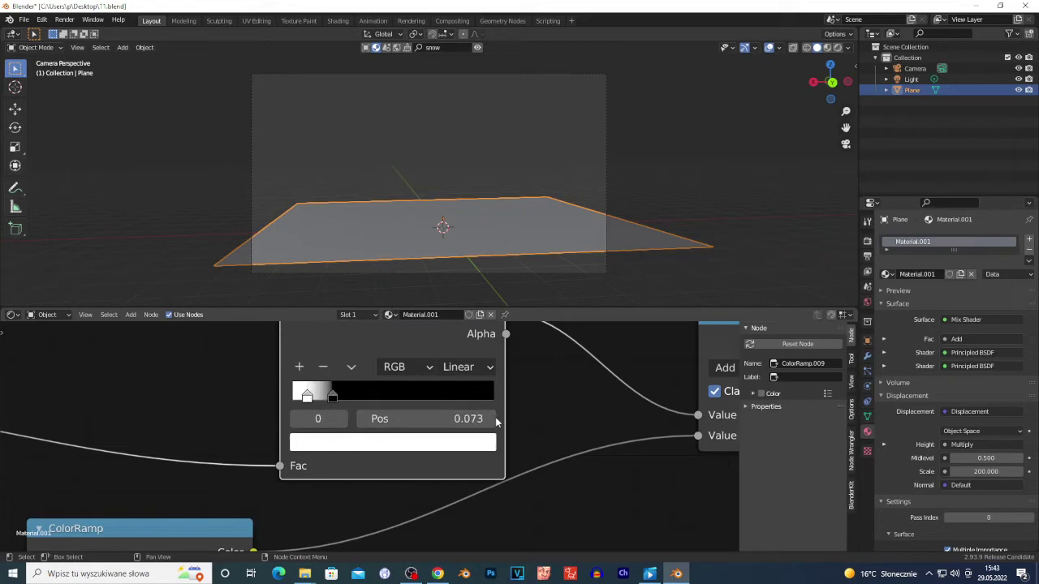
pyautogui.scroll(-2, 472, 427)
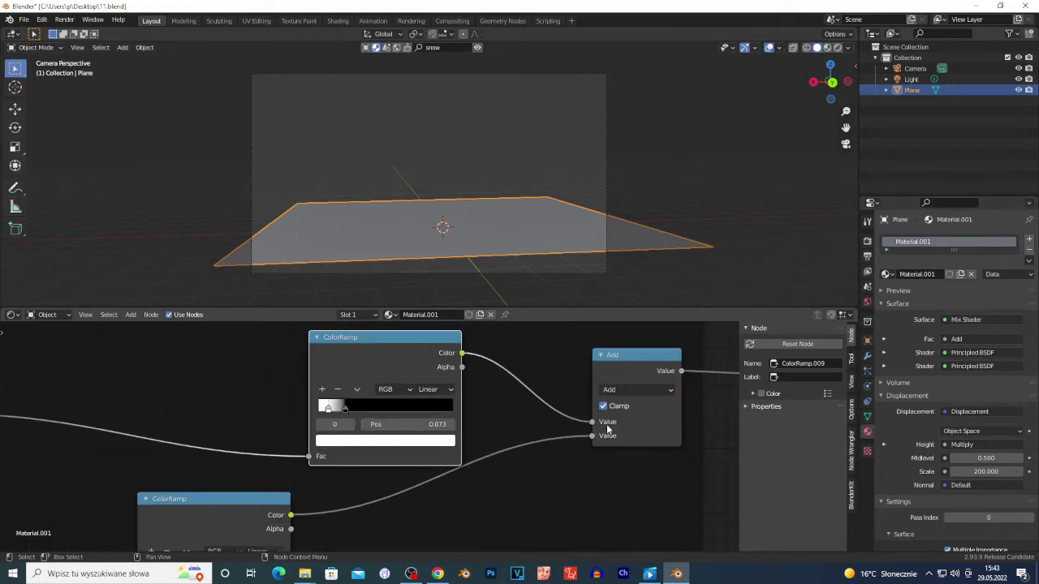
# - Shift the lower ColorRamp right and the upper ColorRamp left so they sit nearly above one another before the Add node
pyautogui.scroll(-4, 242, 495)
pyautogui.moveTo(288, 485); pyautogui.dragTo(344, 475)
pyautogui.click(347, 391)
pyautogui.moveTo(348, 391); pyautogui.dragTo(305, 389)
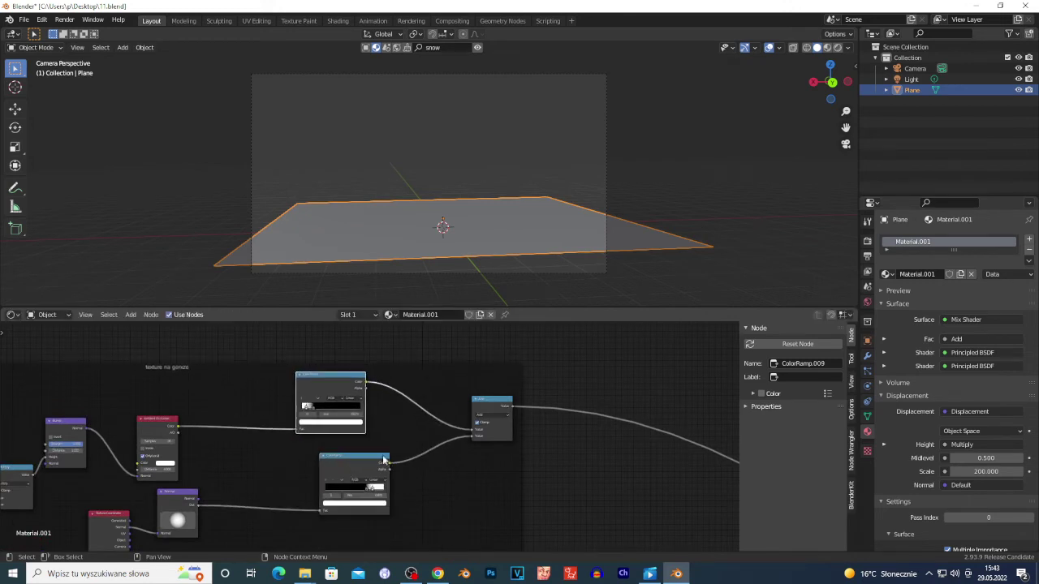
# - Bring the lower ColorRamp up beside the Add node and check the positions of its black and white stops
pyautogui.scroll(4, 376, 474)
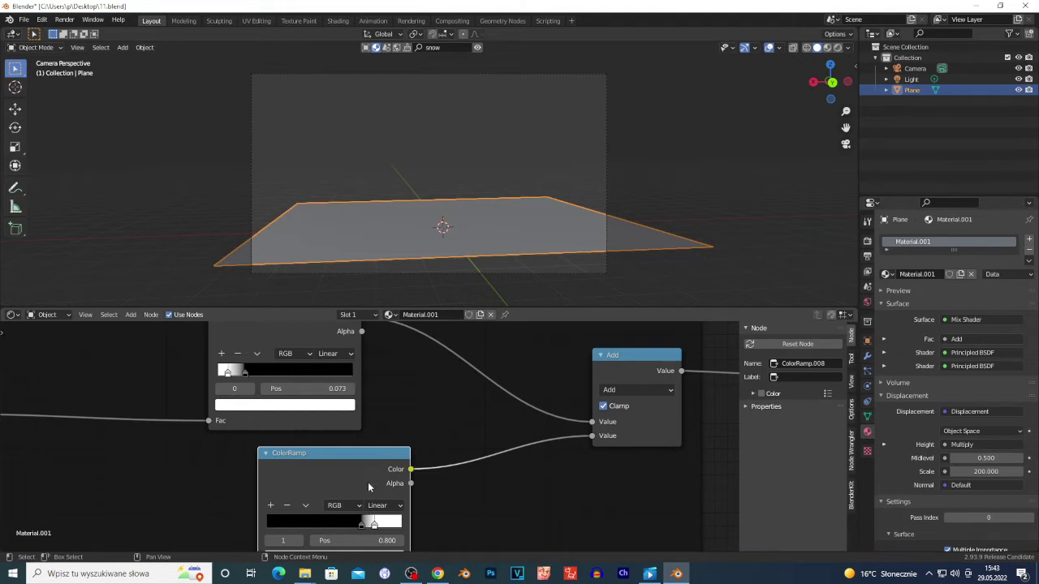
pyautogui.moveTo(368, 485); pyautogui.dragTo(365, 457)
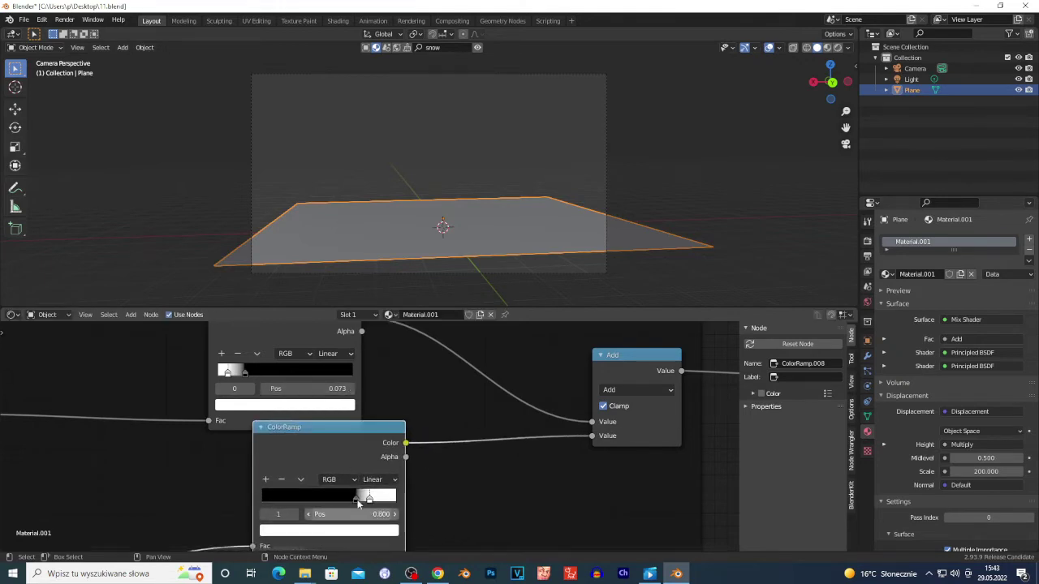
pyautogui.moveTo(358, 503); pyautogui.dragTo(394, 463)
pyautogui.click(397, 452)
pyautogui.scroll(1, 401, 454)
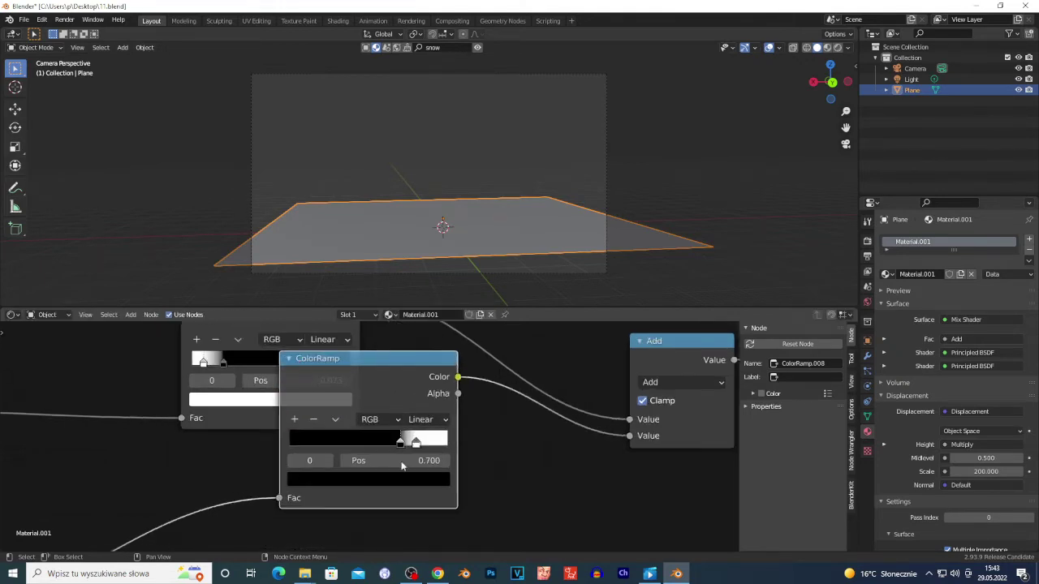
pyautogui.scroll(1, 401, 465)
pyautogui.click(433, 446)
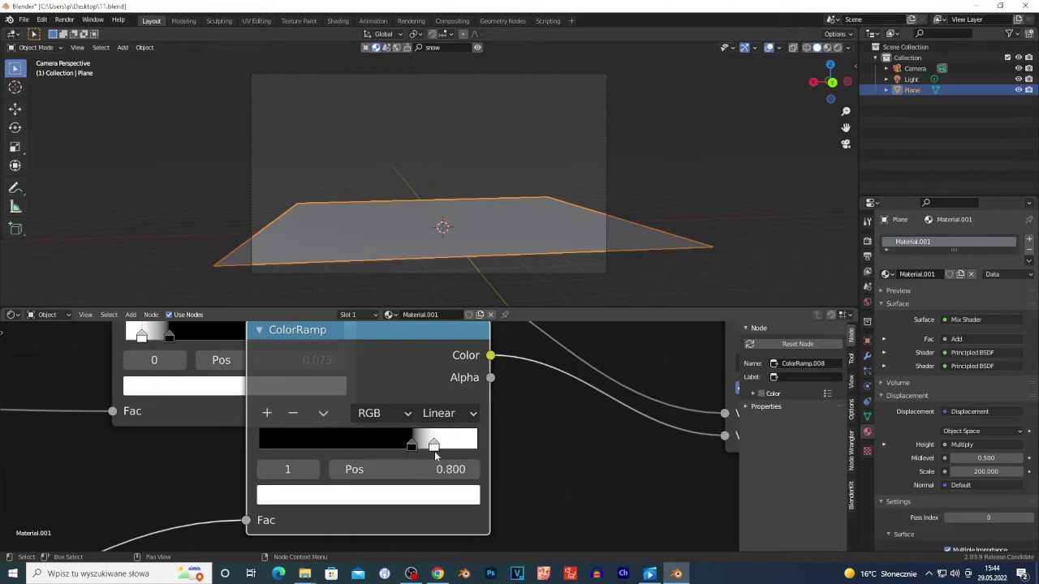
pyautogui.click(413, 445)
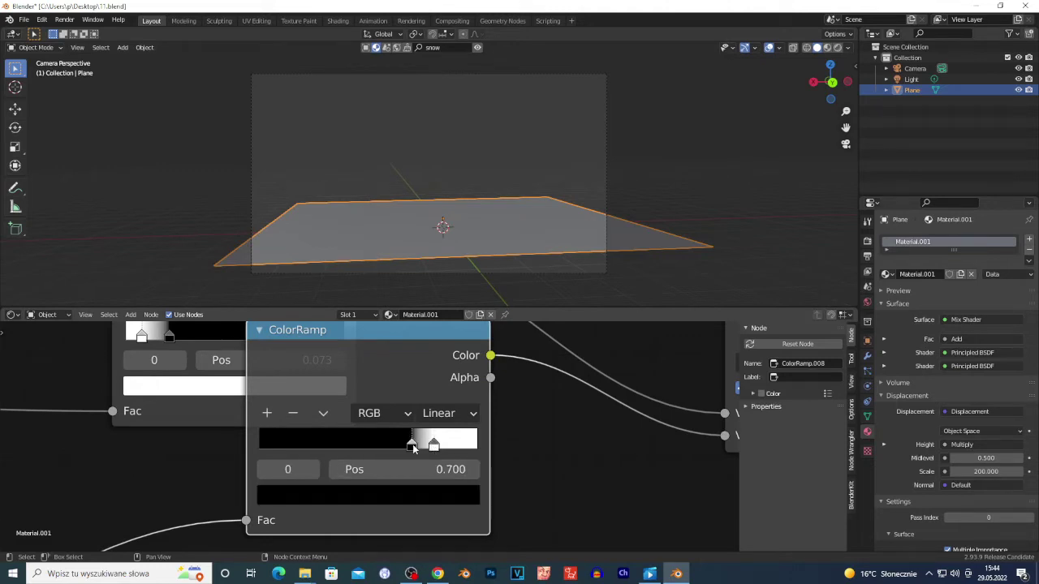
# - Place the lower ColorRamp back below the upper one and shift the Normal and Texture Coordinate nodes right towards it
pyautogui.moveTo(366, 380); pyautogui.dragTo(305, 486)
pyautogui.scroll(-8, 128, 480)
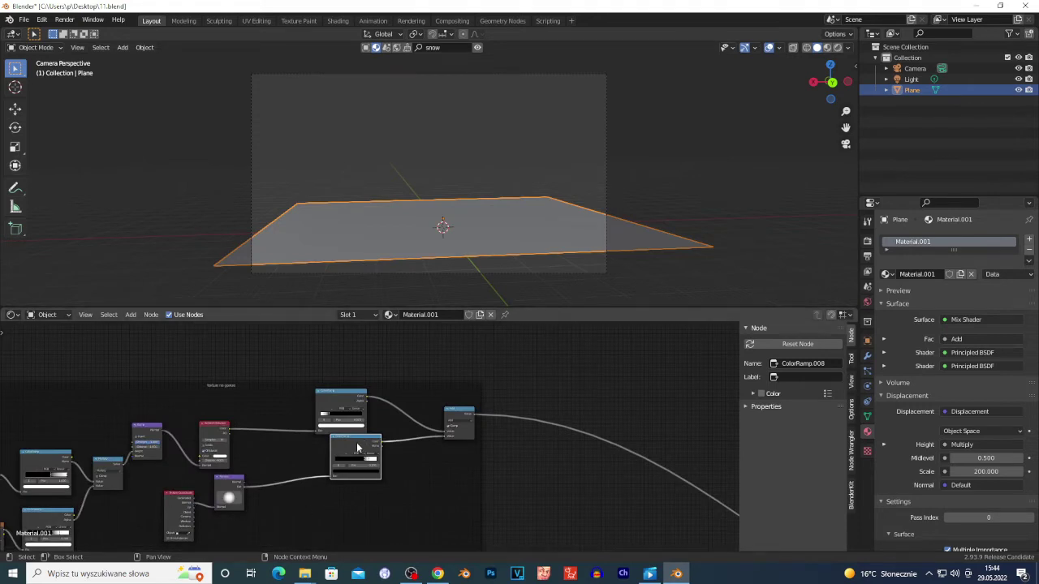
pyautogui.moveTo(357, 447); pyautogui.dragTo(351, 465)
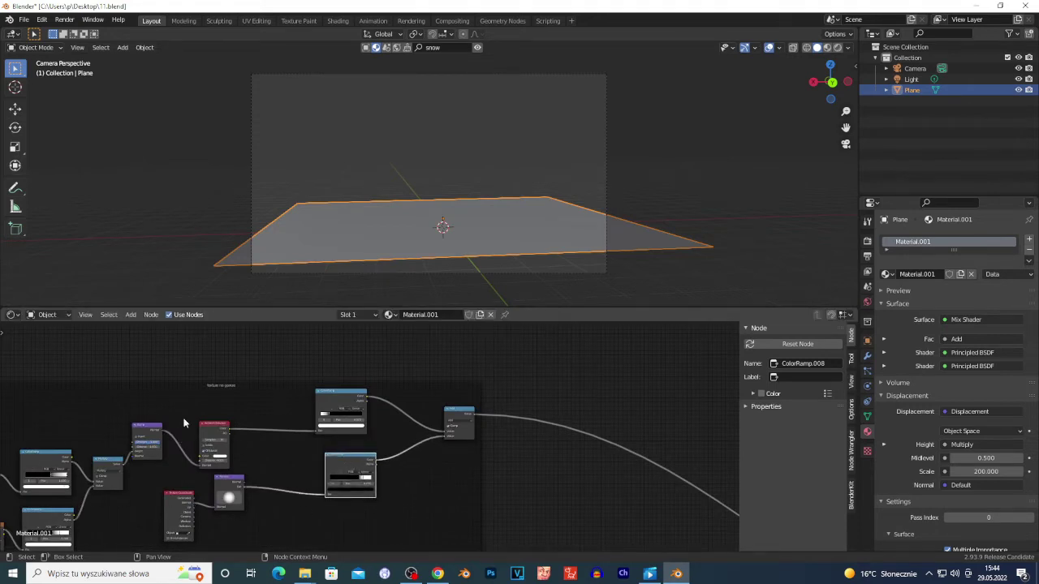
pyautogui.moveTo(227, 482); pyautogui.dragTo(259, 489)
pyautogui.moveTo(169, 511); pyautogui.dragTo(202, 499)
# - Review the Texture Coordinate to Normal node link, moving Texture Coordinate slightly up and left and the Normal node slightly up
pyautogui.moveTo(155, 507); pyautogui.dragTo(324, 471, button='middle')
pyautogui.scroll(-2, 163, 502)
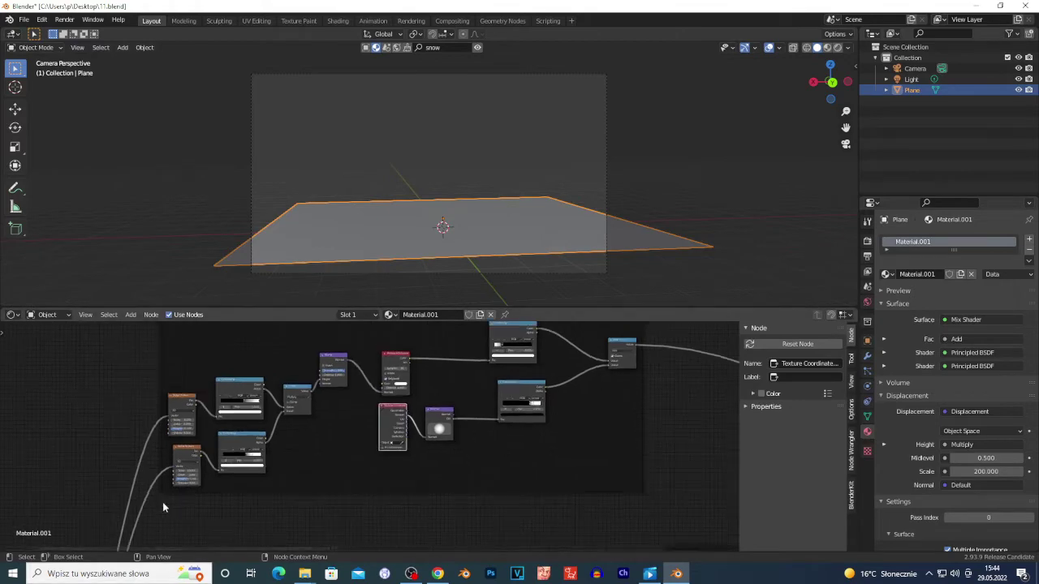
pyautogui.scroll(5, 276, 414)
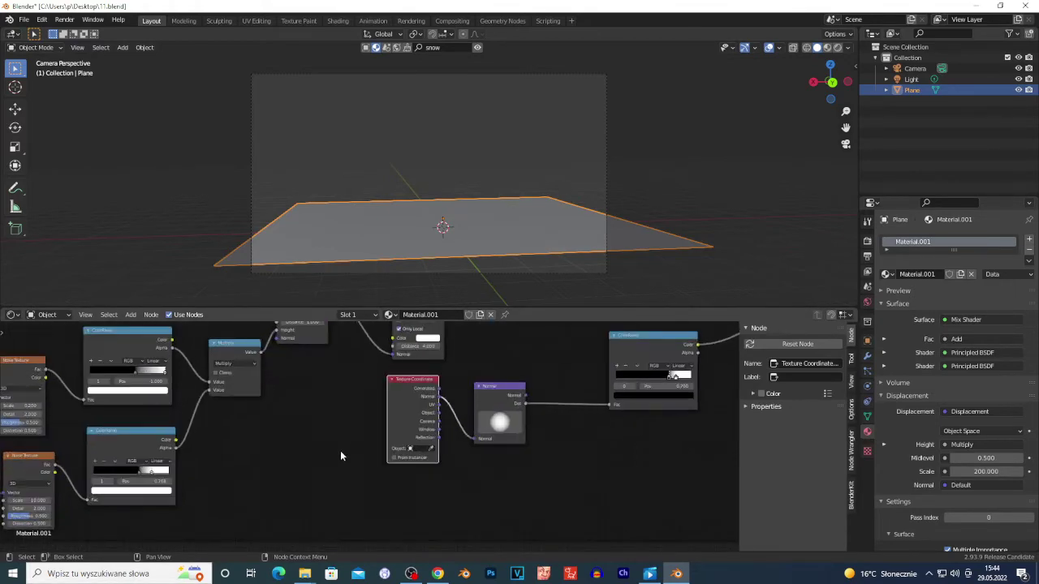
pyautogui.scroll(5, 331, 434)
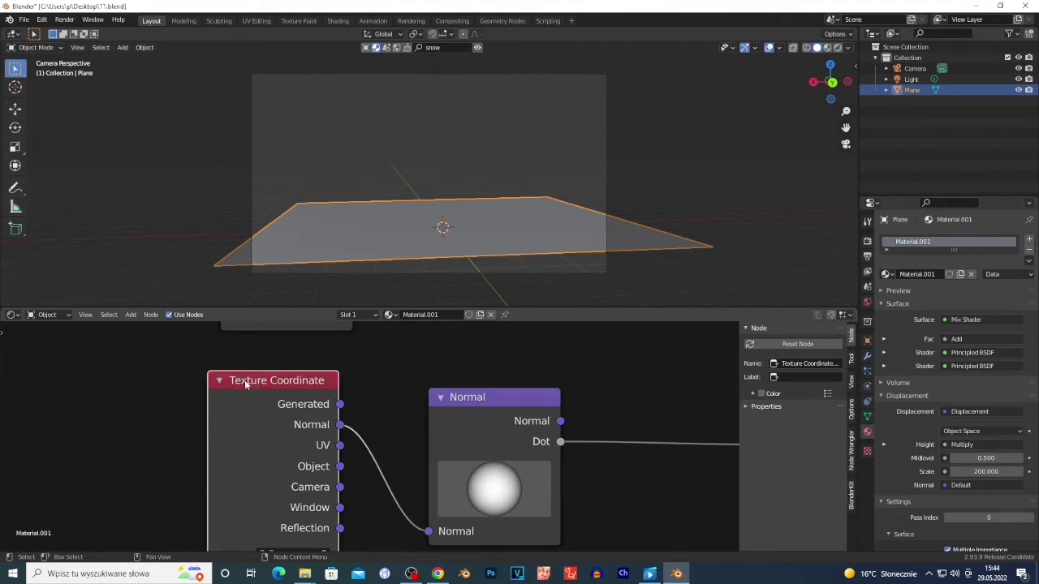
pyautogui.moveTo(295, 416); pyautogui.dragTo(281, 396)
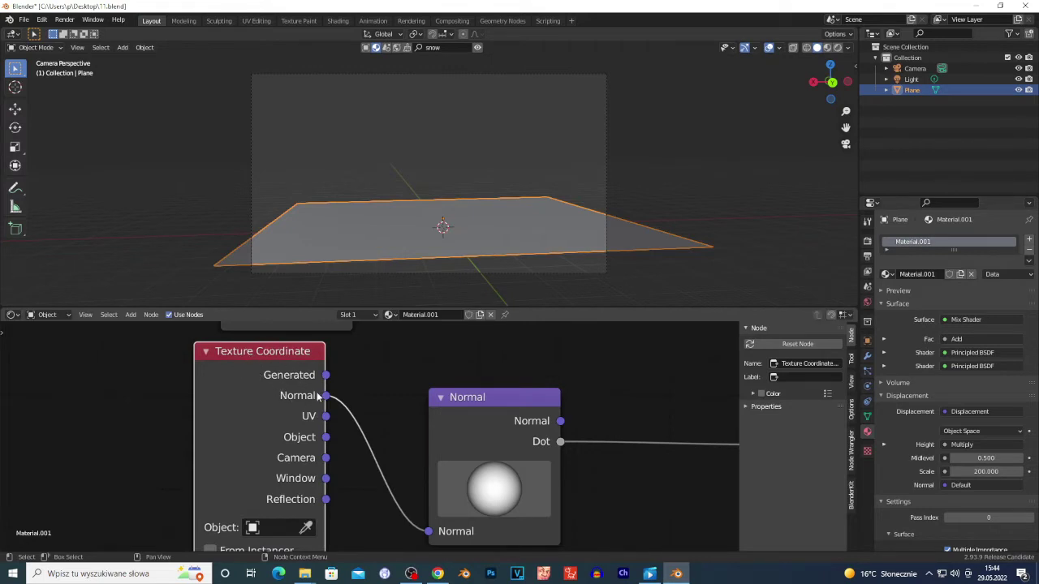
pyautogui.moveTo(454, 439); pyautogui.dragTo(460, 413)
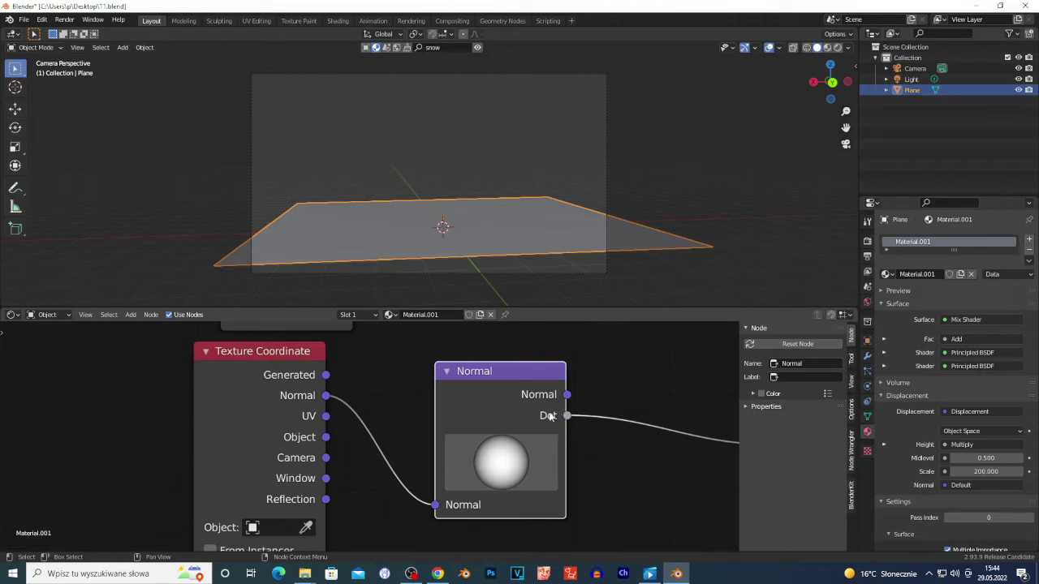
# - Bring the lower ColorRamp closer to the Normal node and nudge the Texture Coordinate node slightly right
pyautogui.scroll(-10, 520, 447)
pyautogui.moveTo(575, 435); pyautogui.dragTo(551, 448)
pyautogui.scroll(4, 499, 452)
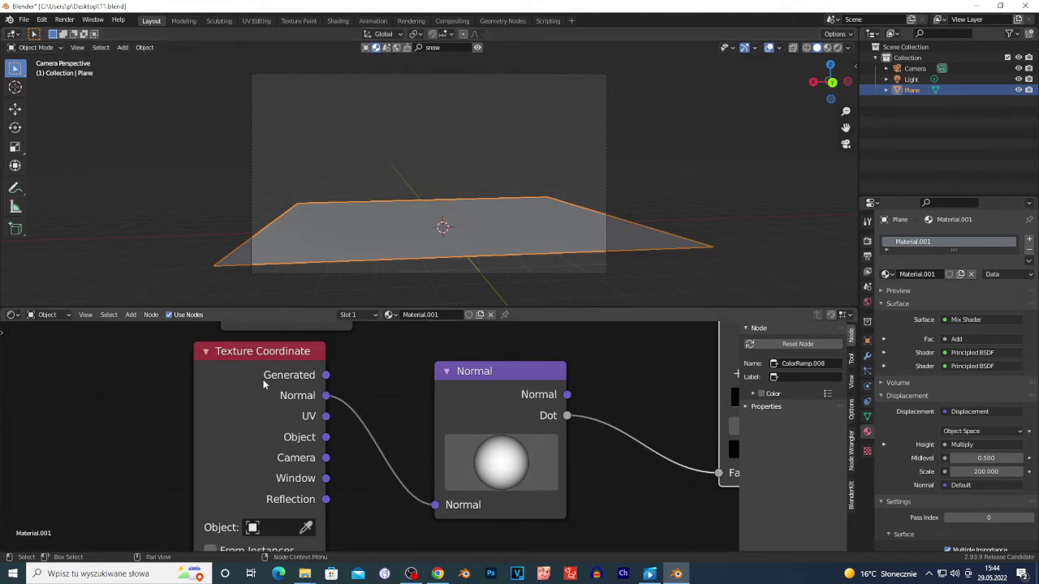
pyautogui.moveTo(263, 385); pyautogui.dragTo(277, 387)
pyautogui.click(485, 386)
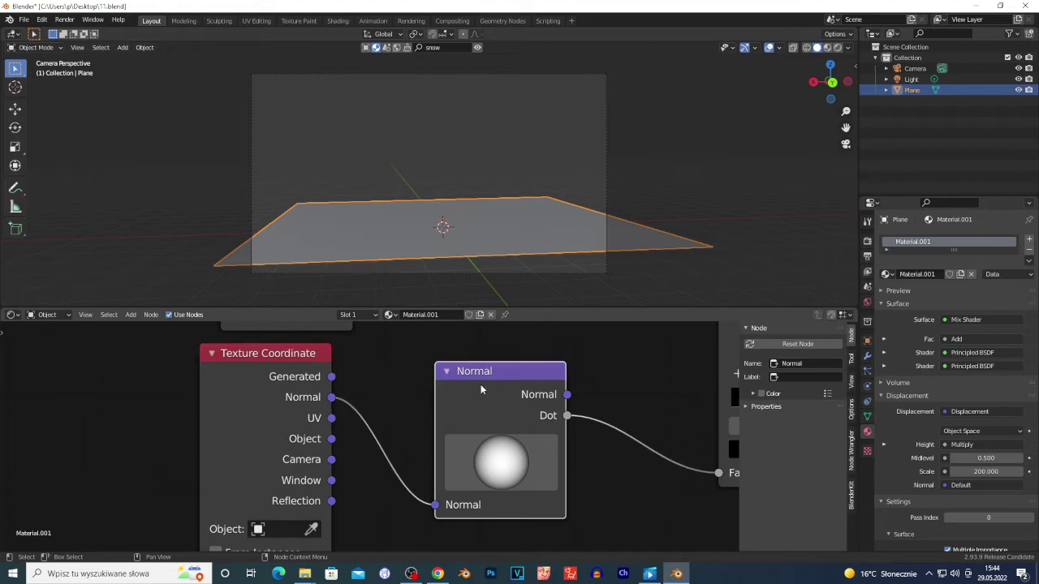
pyautogui.scroll(-4, 482, 415)
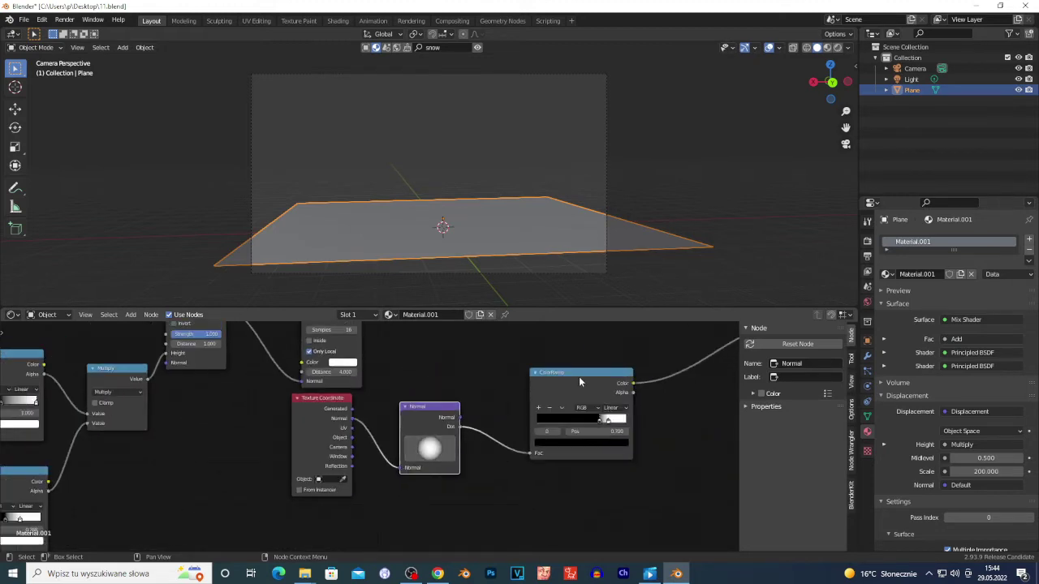
pyautogui.click(568, 385)
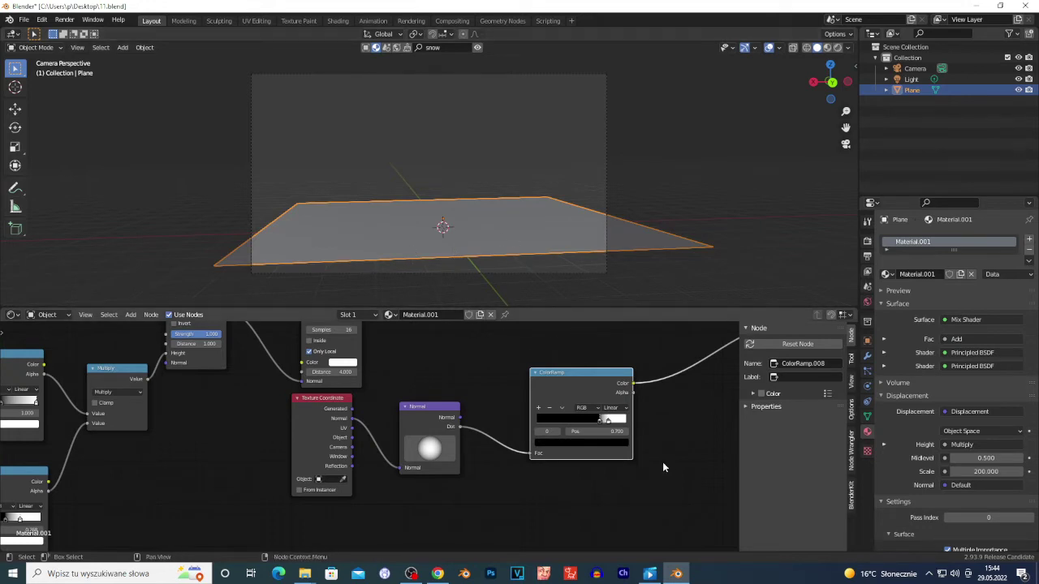
# - Lower the Texture Coordinate, Normal and lower ColorRamp nodes to separate this chain from the Ambient Occlusion chain
pyautogui.scroll(-5, 580, 426)
pyautogui.click(614, 374)
pyautogui.moveTo(614, 375); pyautogui.dragTo(617, 378)
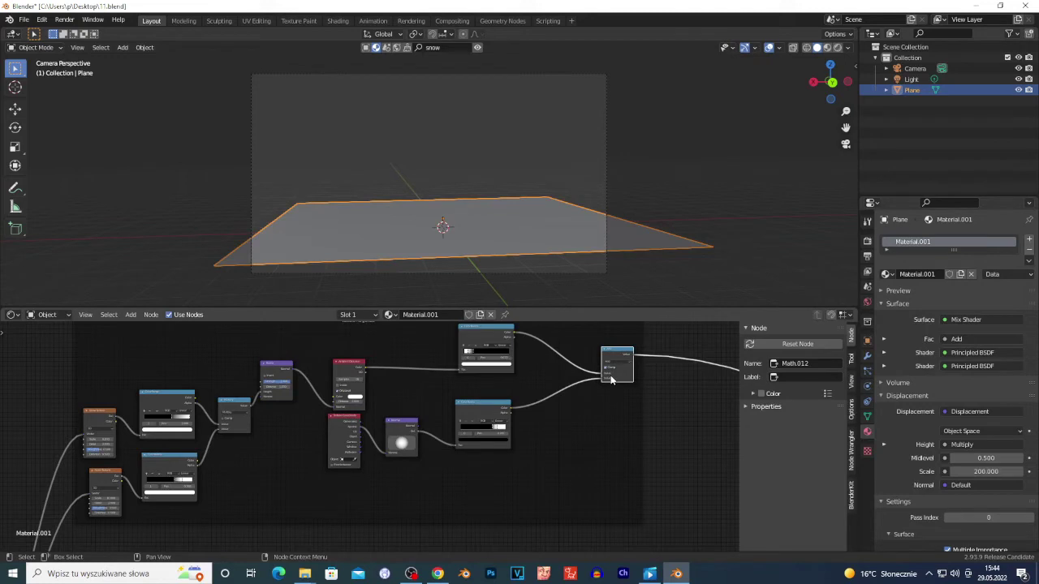
pyautogui.moveTo(316, 424); pyautogui.dragTo(436, 453)
pyautogui.moveTo(493, 423); pyautogui.dragTo(498, 446)
pyautogui.moveTo(571, 408); pyautogui.dragTo(578, 452)
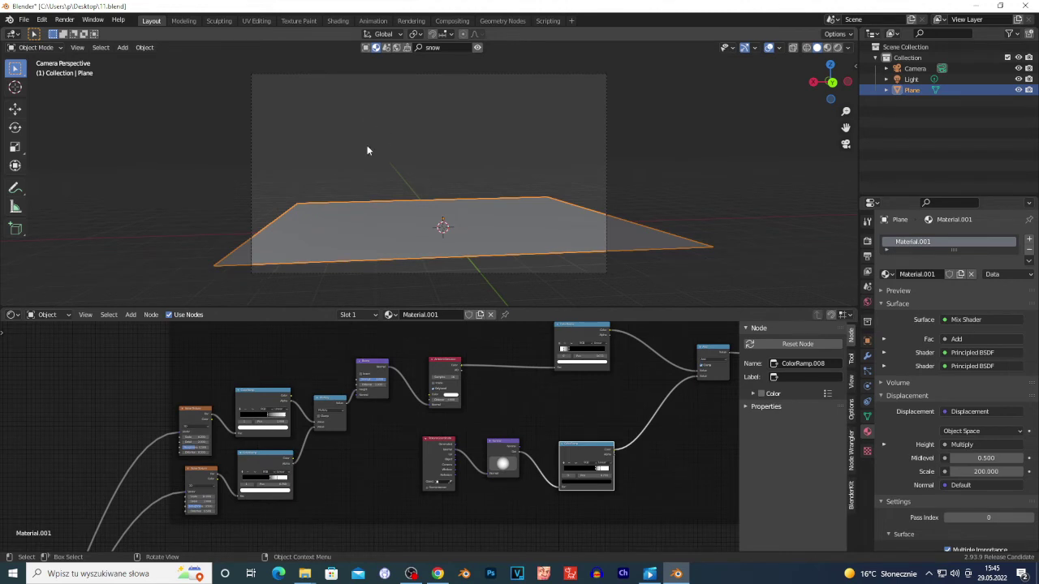
# - Raise the Ambient Occlusion node and shift it slightly right, reviewing its Samples, Only Local and Distance settings
pyautogui.moveTo(583, 419); pyautogui.dragTo(472, 468, button='middle')
pyautogui.scroll(1, 526, 426)
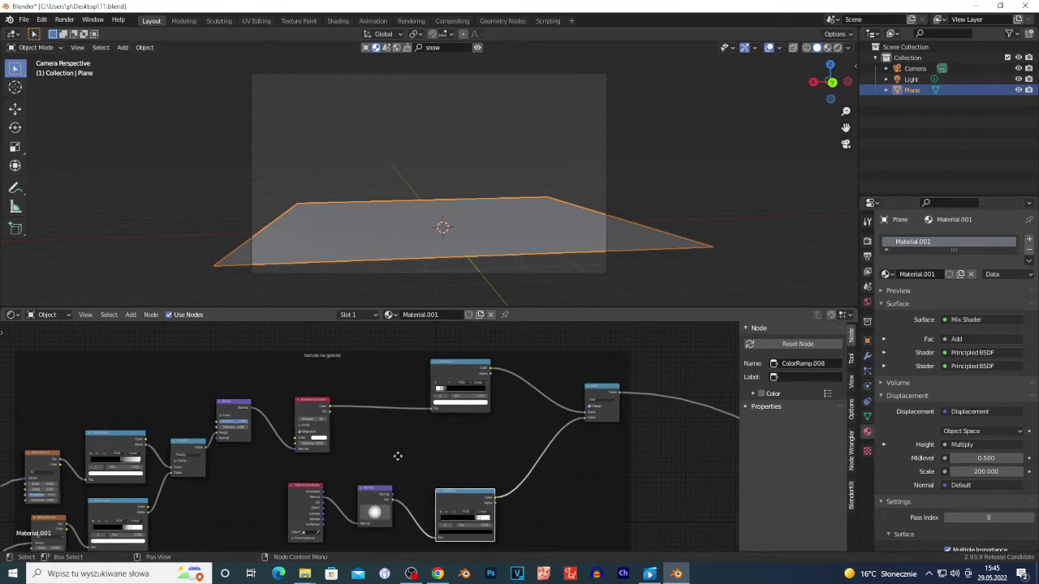
pyautogui.moveTo(397, 457); pyautogui.dragTo(474, 471, button='middle')
pyautogui.scroll(9, 389, 438)
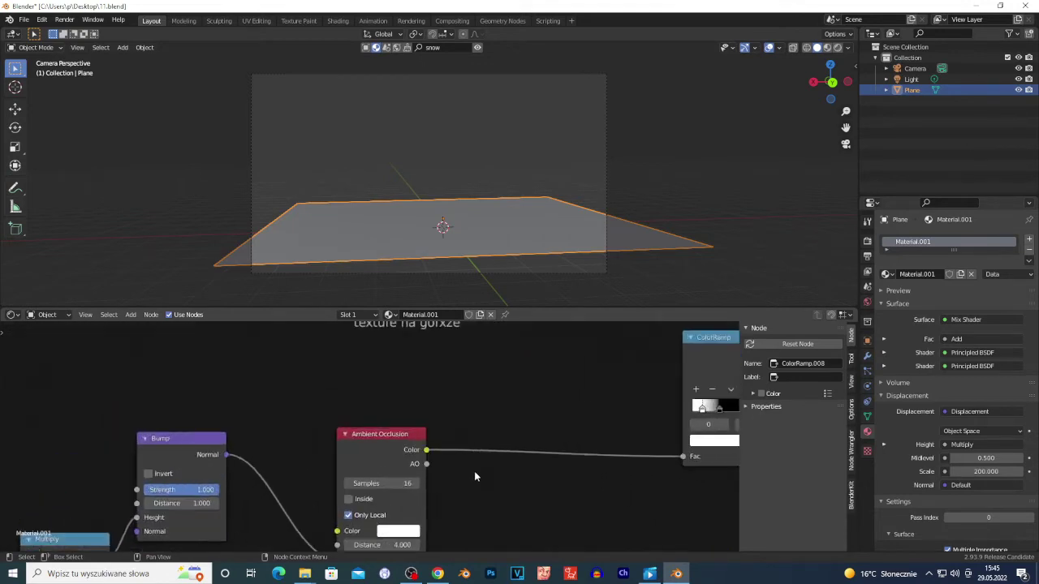
pyautogui.scroll(4, 381, 456)
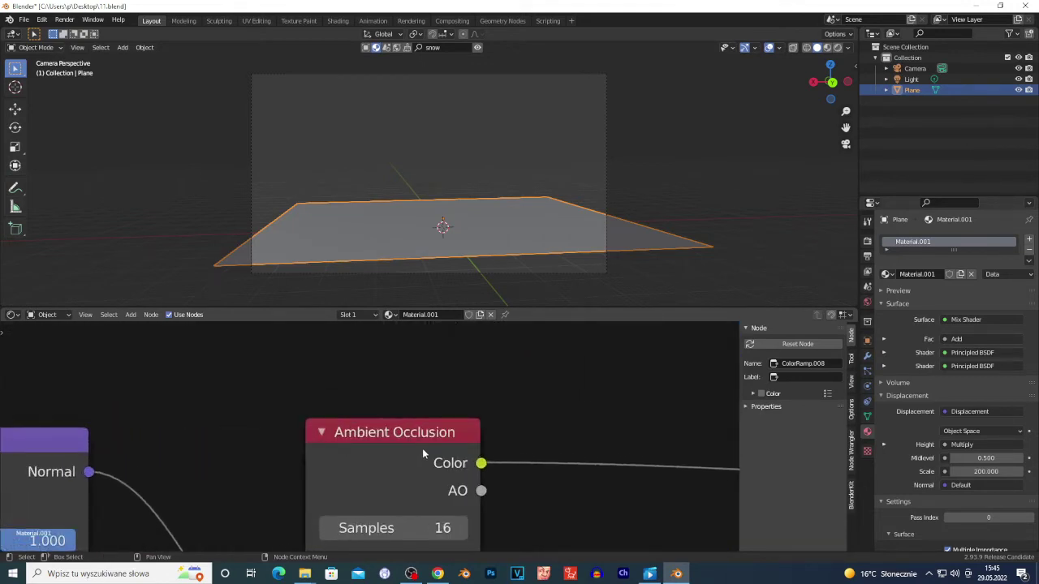
pyautogui.moveTo(422, 448); pyautogui.dragTo(446, 296)
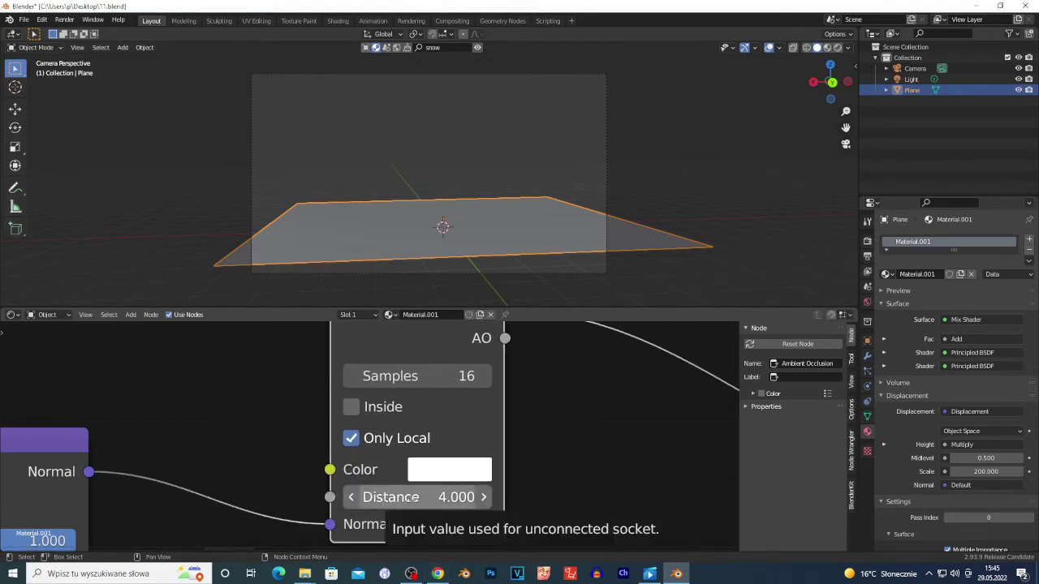
pyautogui.scroll(-5, 457, 521)
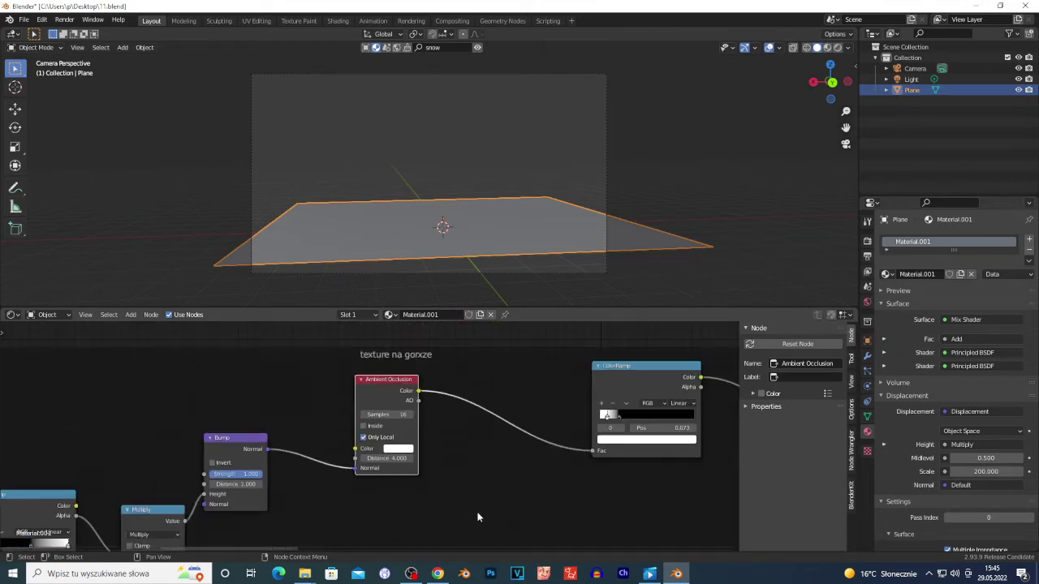
# - Move the upper ColorRamp left, closer to the Ambient Occlusion node, and select the Add node
pyautogui.moveTo(634, 376); pyautogui.dragTo(554, 376)
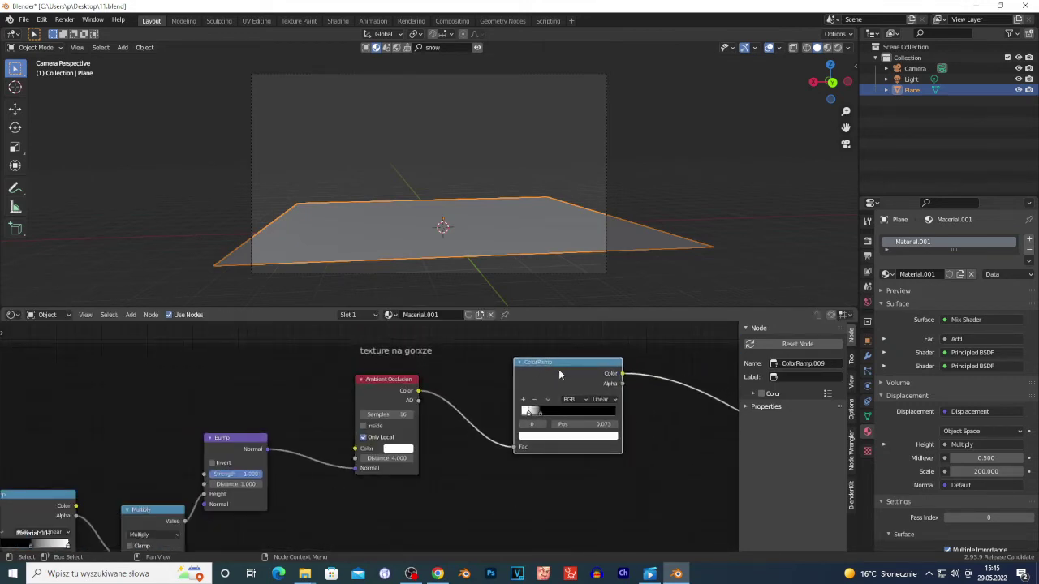
pyautogui.scroll(-4, 558, 369)
pyautogui.click(613, 437)
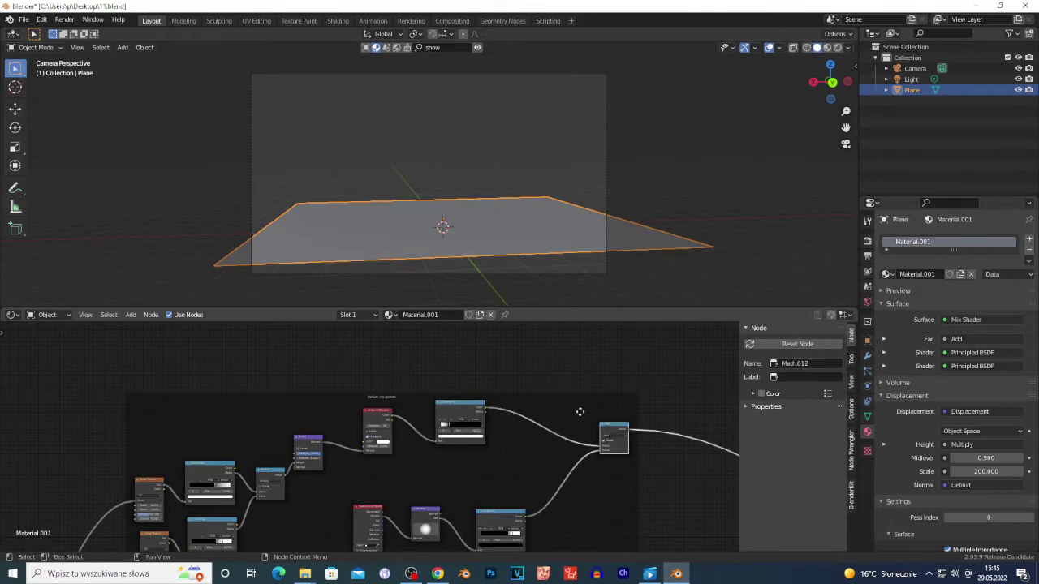
# - Raise the Bump node and shift it slightly right so it sits closer beside the Ambient Occlusion node
pyautogui.scroll(6, 451, 439)
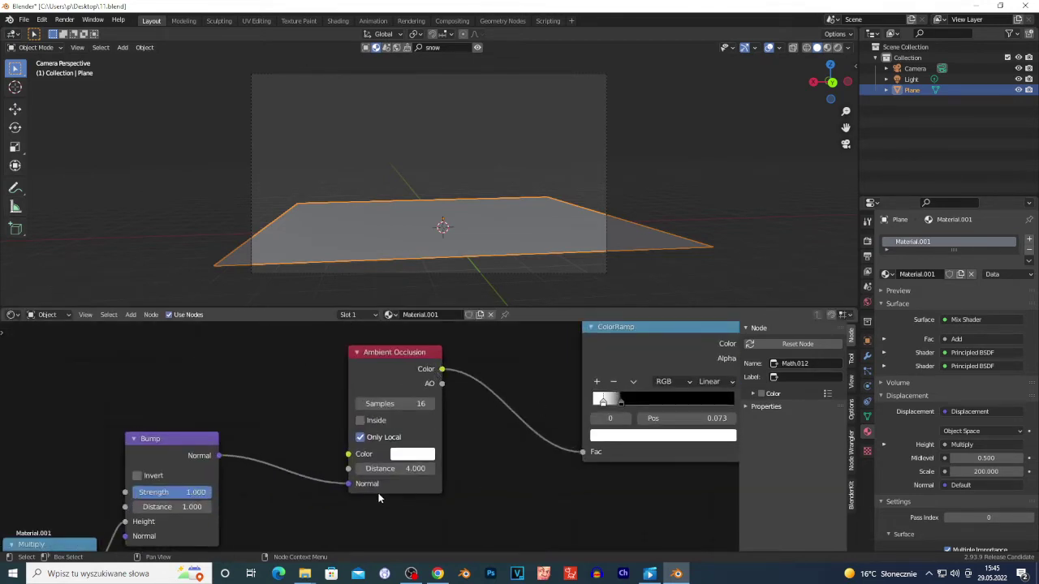
pyautogui.scroll(2, 369, 441)
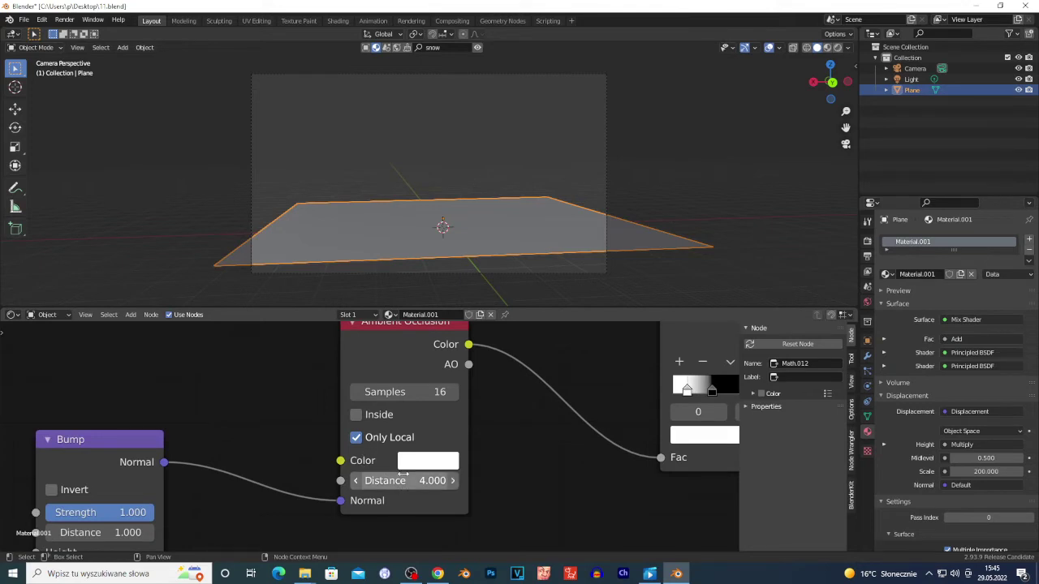
pyautogui.scroll(-1, 423, 353)
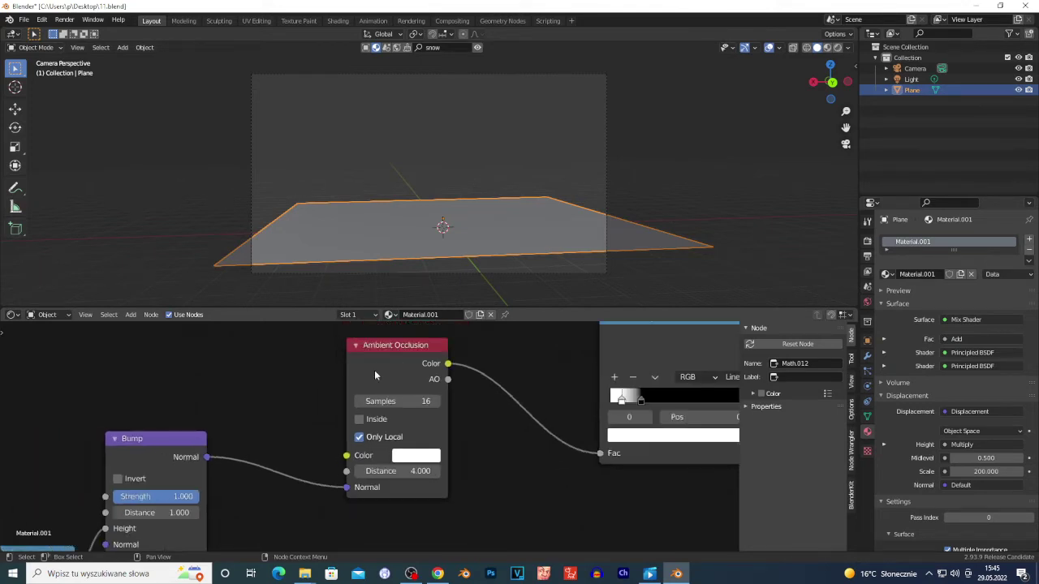
pyautogui.moveTo(155, 441); pyautogui.dragTo(181, 391)
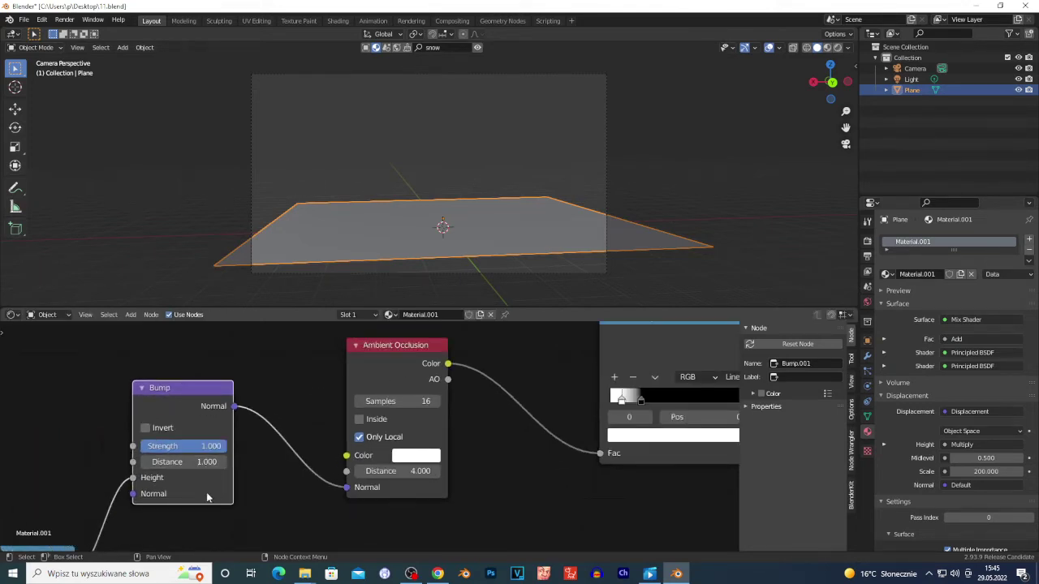
pyautogui.moveTo(325, 526); pyautogui.dragTo(424, 512, button='middle')
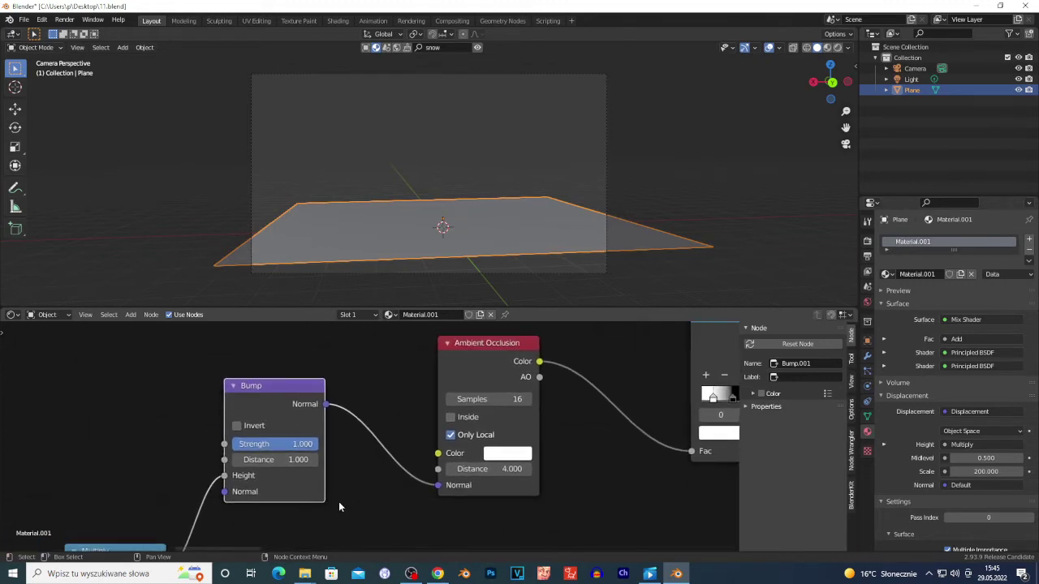
# - Examine the Bump node's Normal link into Ambient Occlusion and the Multiply node feeding the Bump's Height
pyautogui.scroll(3, 365, 510)
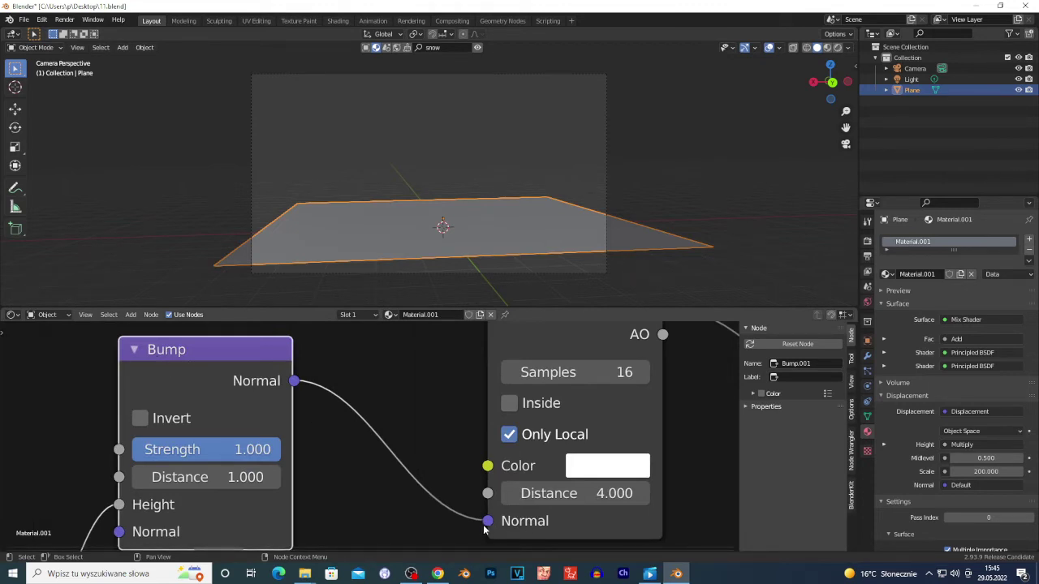
pyautogui.scroll(-2, 369, 438)
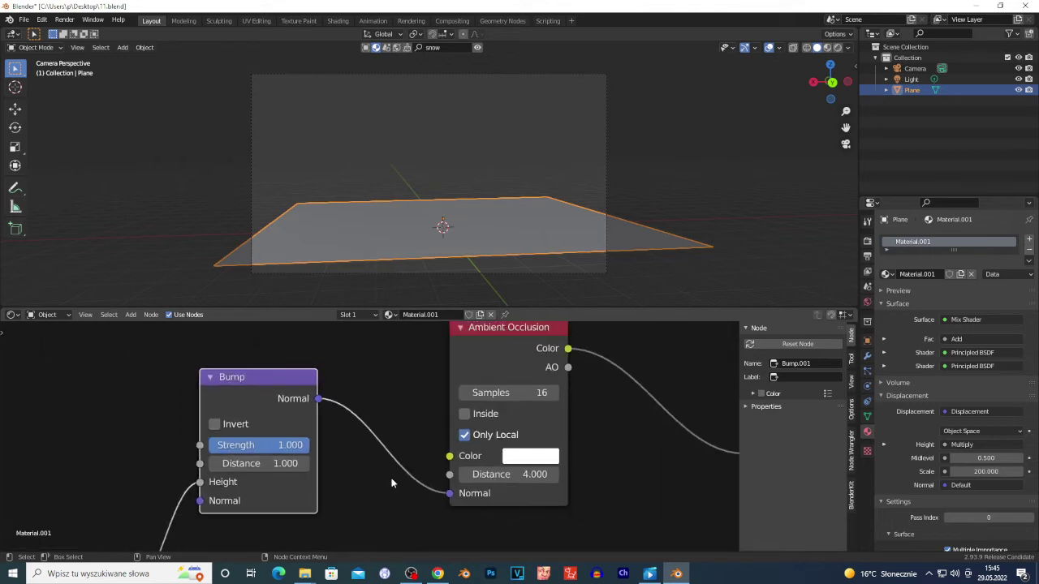
pyautogui.scroll(-5, 276, 430)
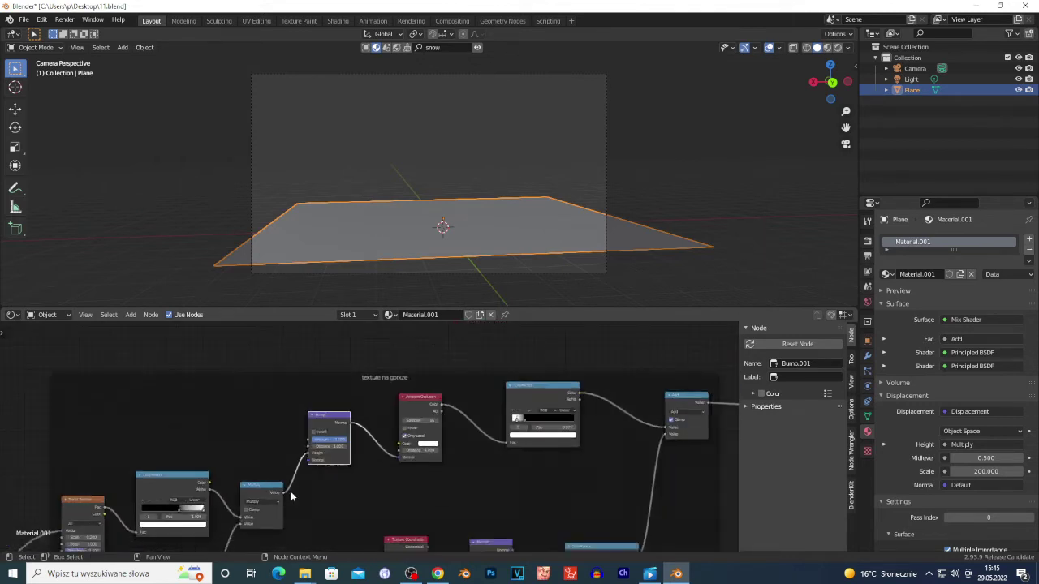
pyautogui.scroll(8, 336, 483)
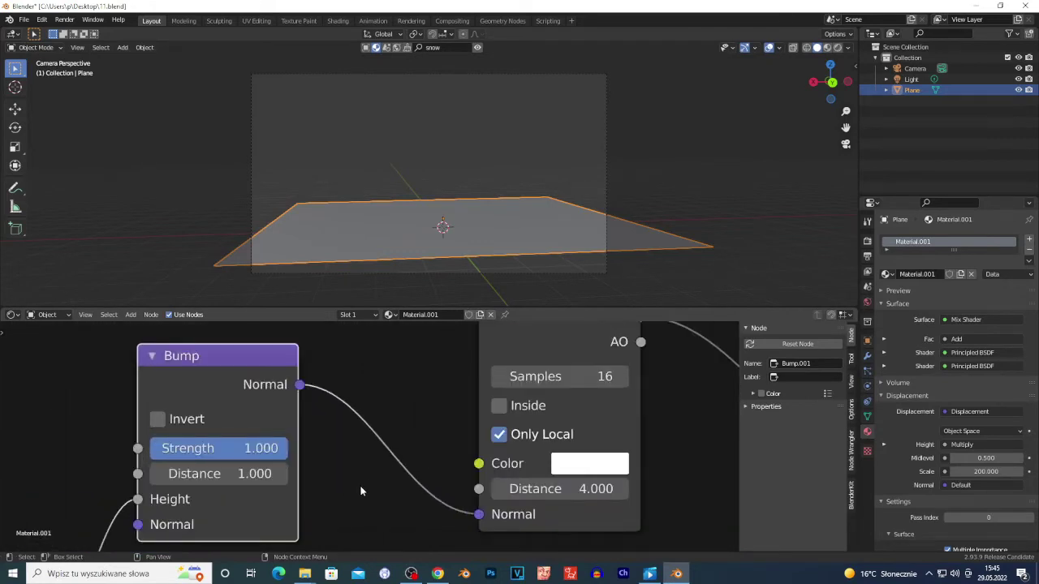
pyautogui.scroll(-1, 373, 438)
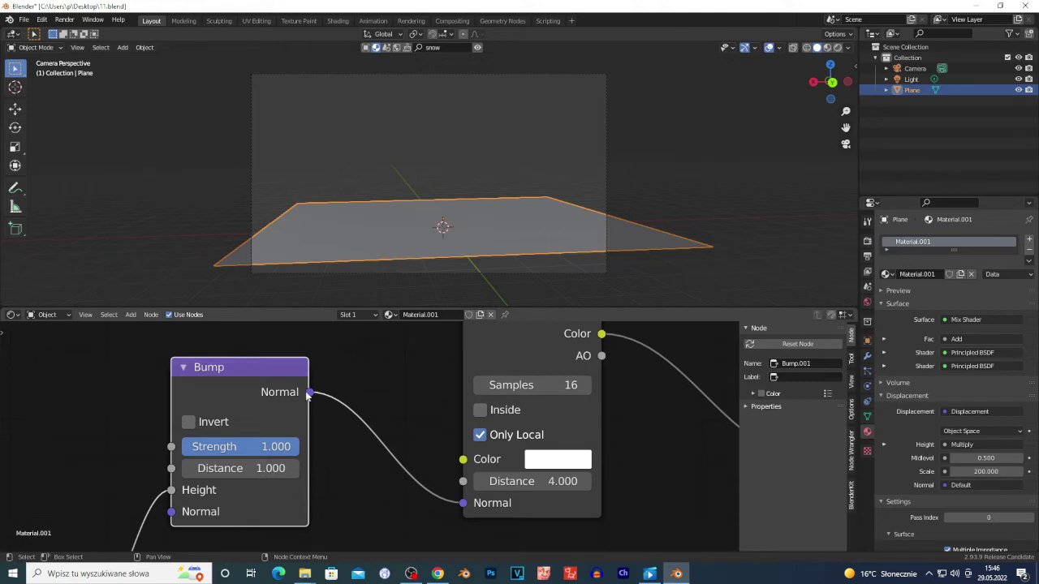
pyautogui.scroll(-5, 340, 534)
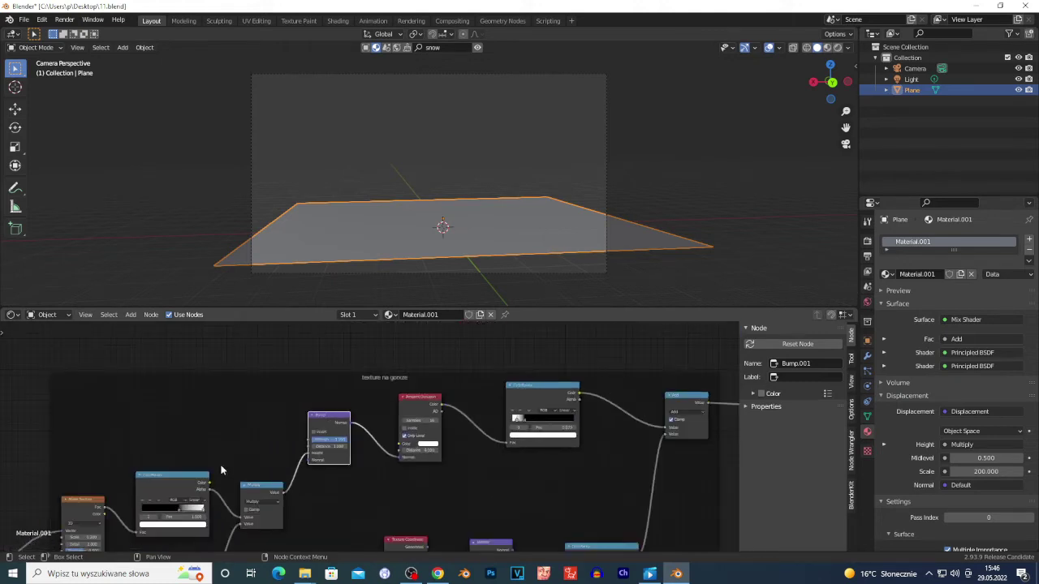
pyautogui.moveTo(328, 408); pyautogui.dragTo(384, 383, button='middle')
pyautogui.scroll(4, 385, 383)
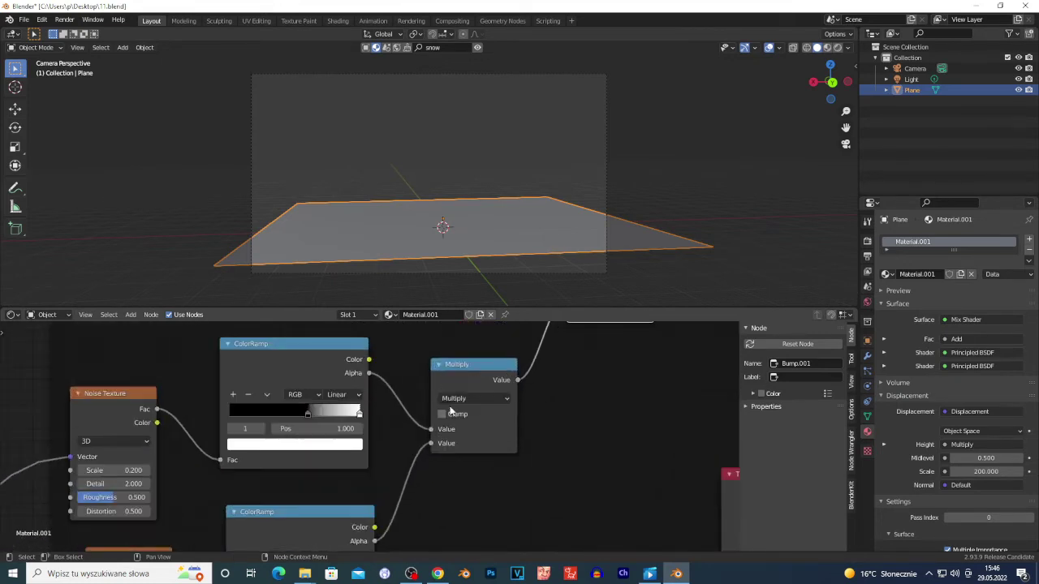
# - Lower the Bump node and shift it slightly left, nearly level with the Multiply node that feeds its Height
pyautogui.moveTo(549, 394); pyautogui.dragTo(485, 471, button='middle')
pyautogui.scroll(1, 396, 438)
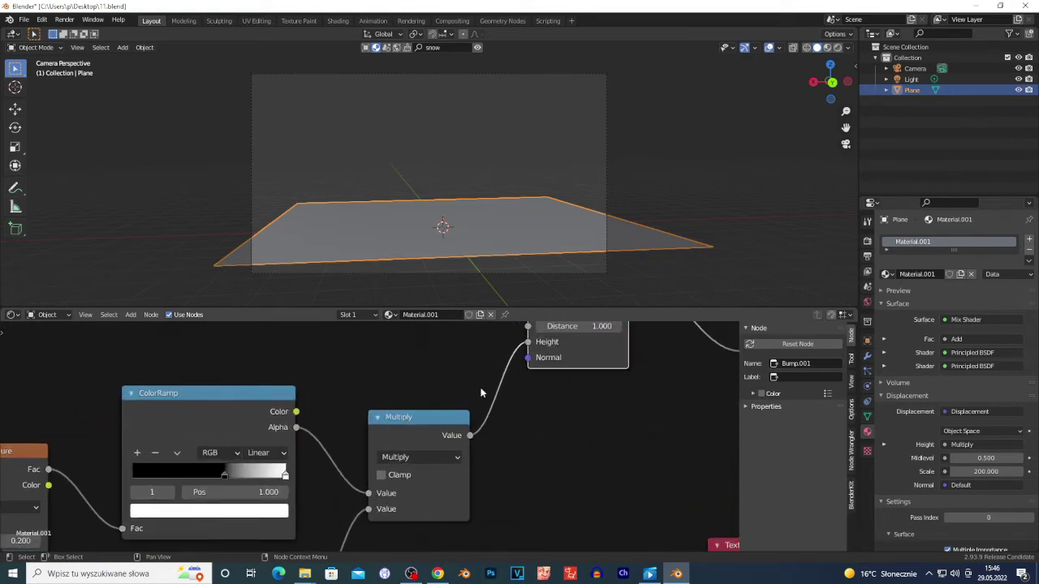
pyautogui.moveTo(586, 356); pyautogui.dragTo(568, 455)
pyautogui.scroll(1, 524, 445)
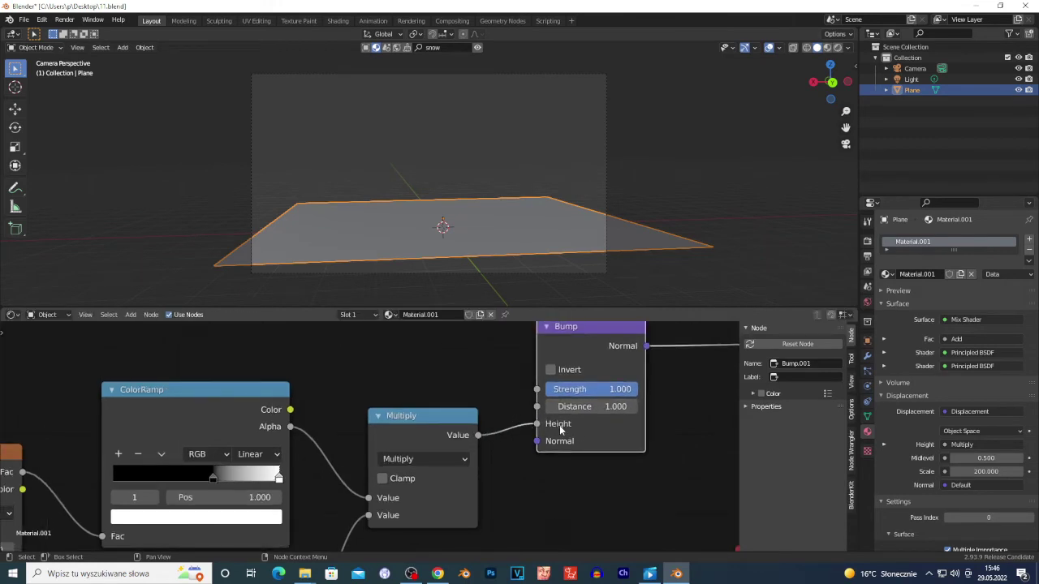
pyautogui.scroll(3, 403, 466)
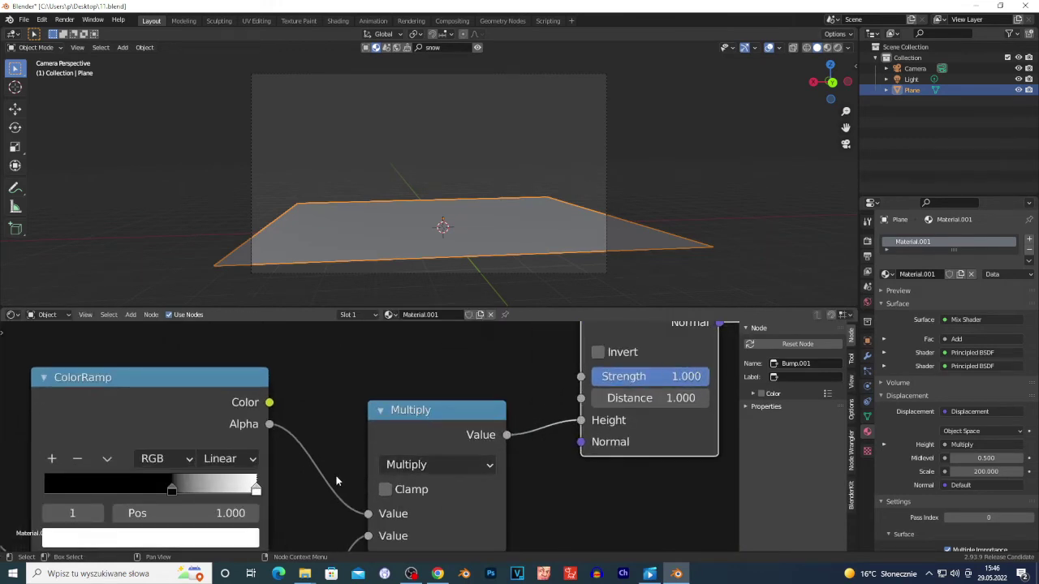
# - Check the positions of the black and white stops on the upper ColorRamp fed by the 0.200-scale Noise Texture
pyautogui.scroll(-6, 188, 520)
pyautogui.scroll(-2, 189, 519)
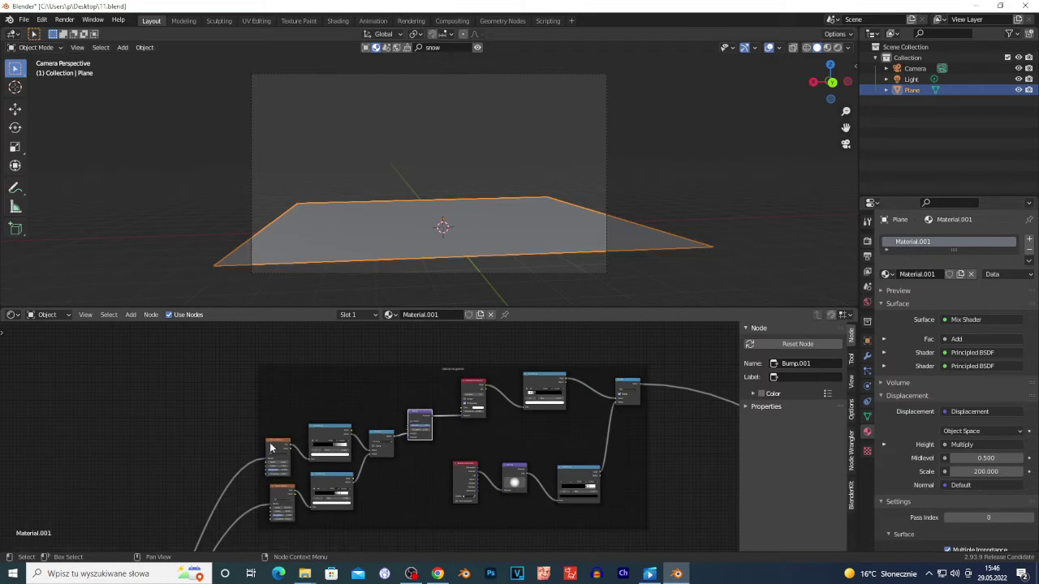
pyautogui.moveTo(222, 446); pyautogui.dragTo(208, 414, button='middle')
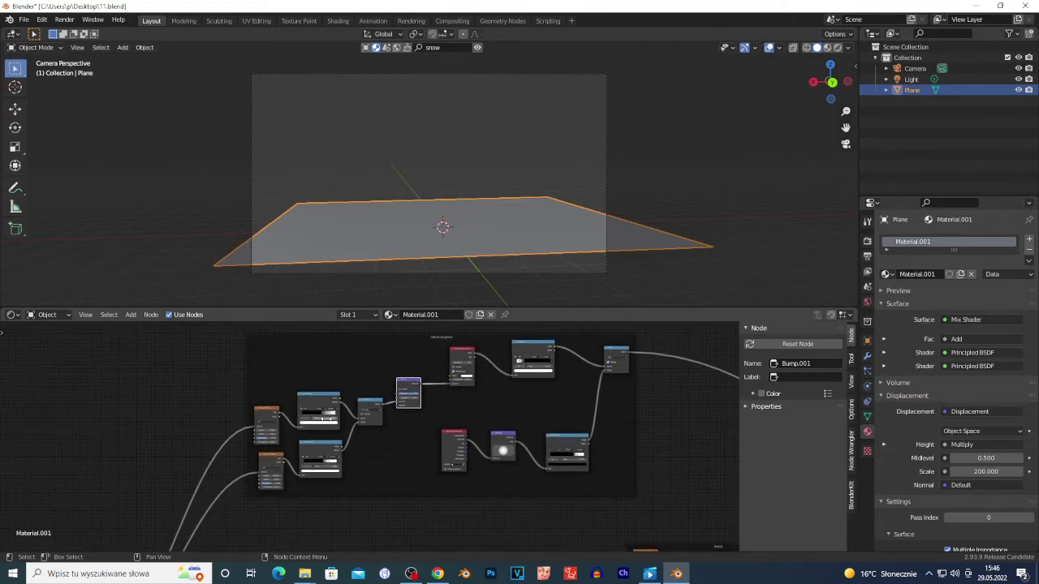
pyautogui.scroll(4, 372, 440)
pyautogui.scroll(5, 374, 442)
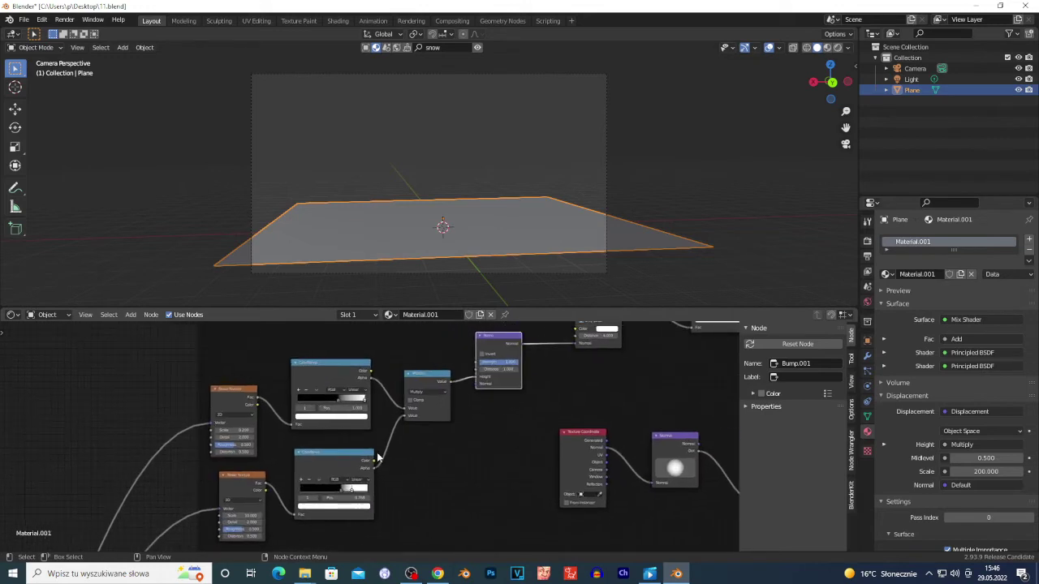
pyautogui.scroll(1, 413, 443)
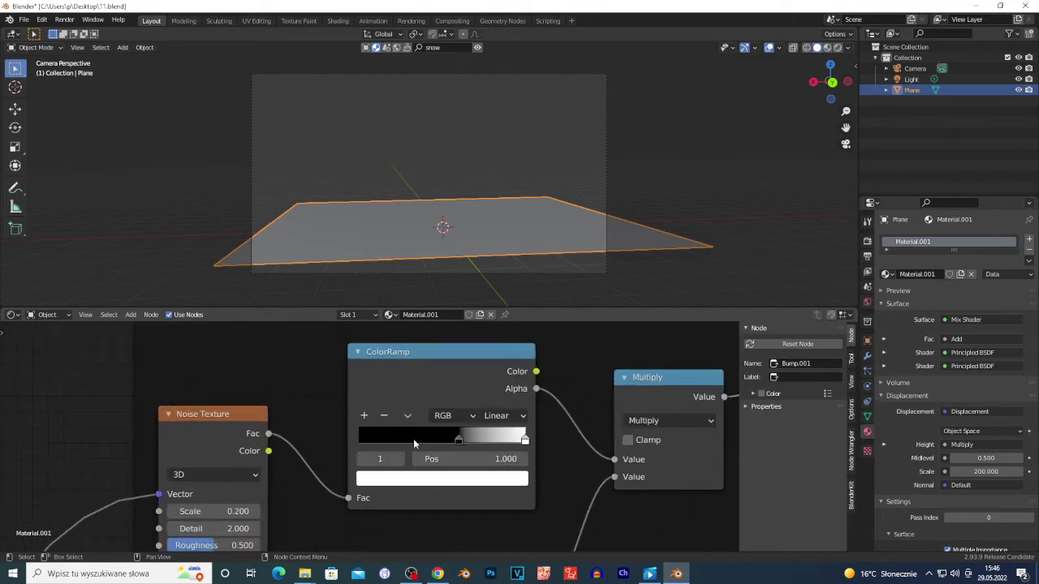
pyautogui.click(460, 439)
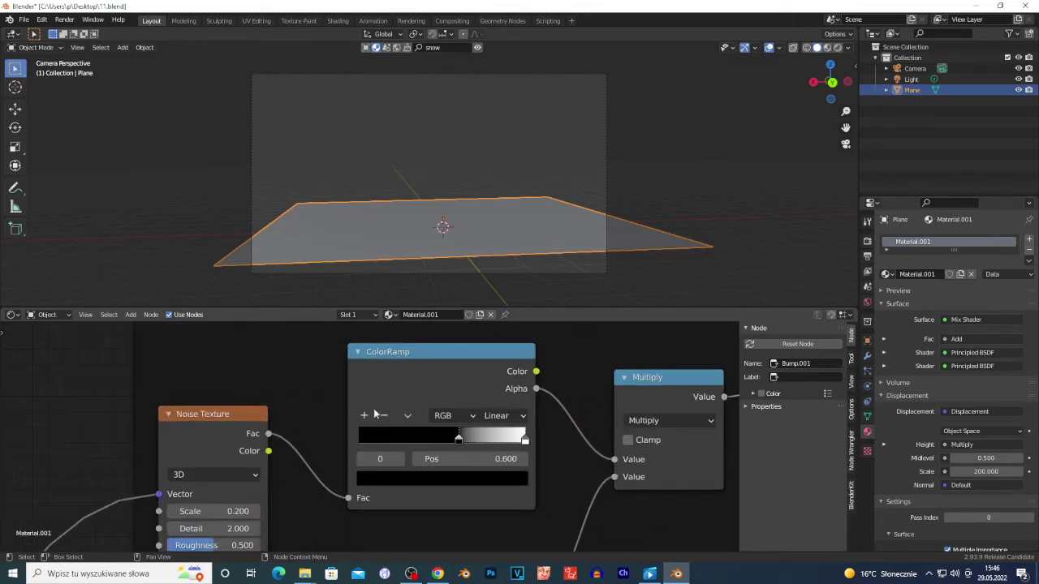
pyautogui.scroll(5, 459, 442)
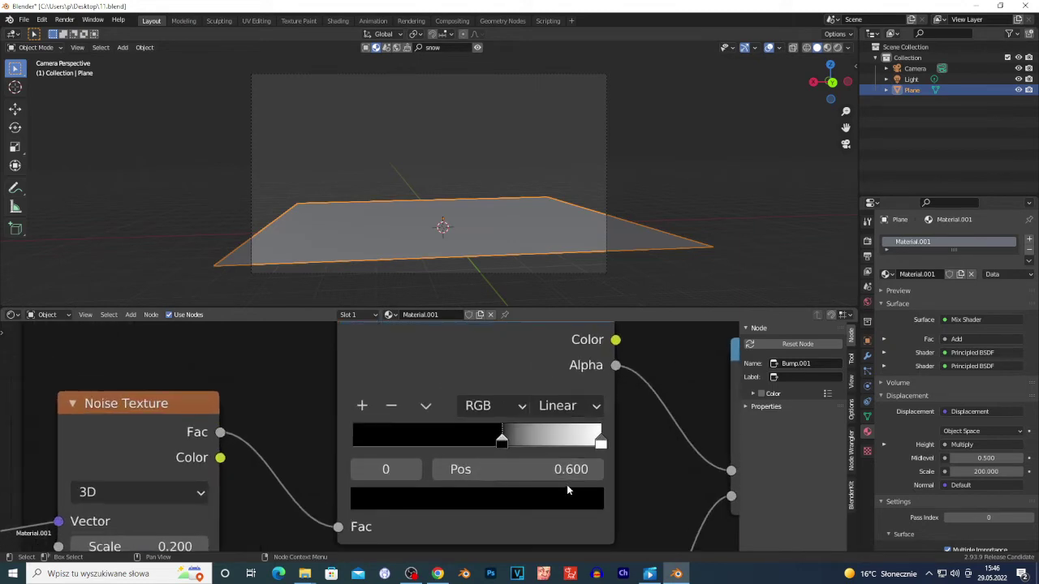
pyautogui.click(601, 439)
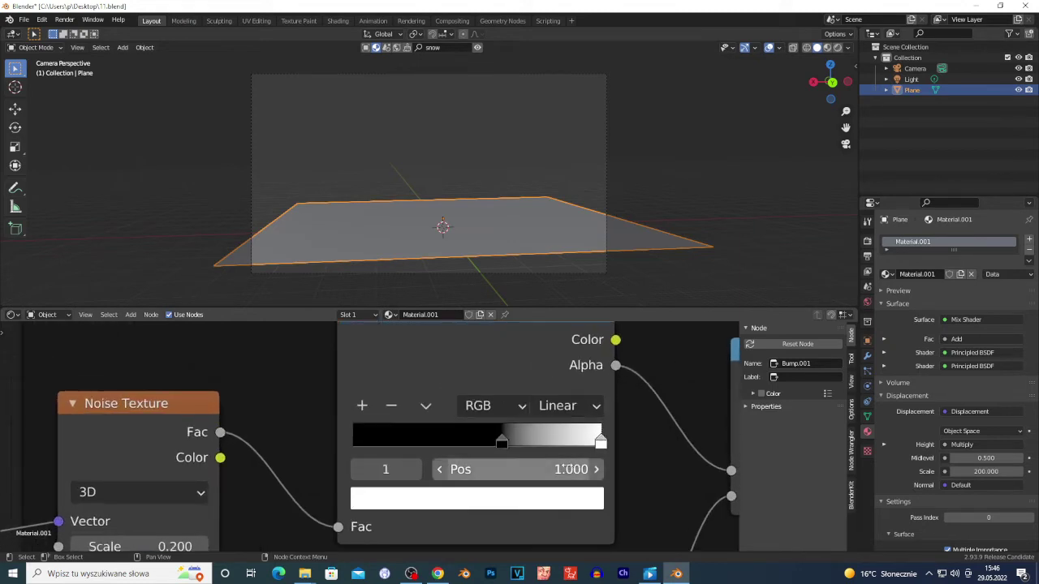
pyautogui.scroll(-8, 406, 447)
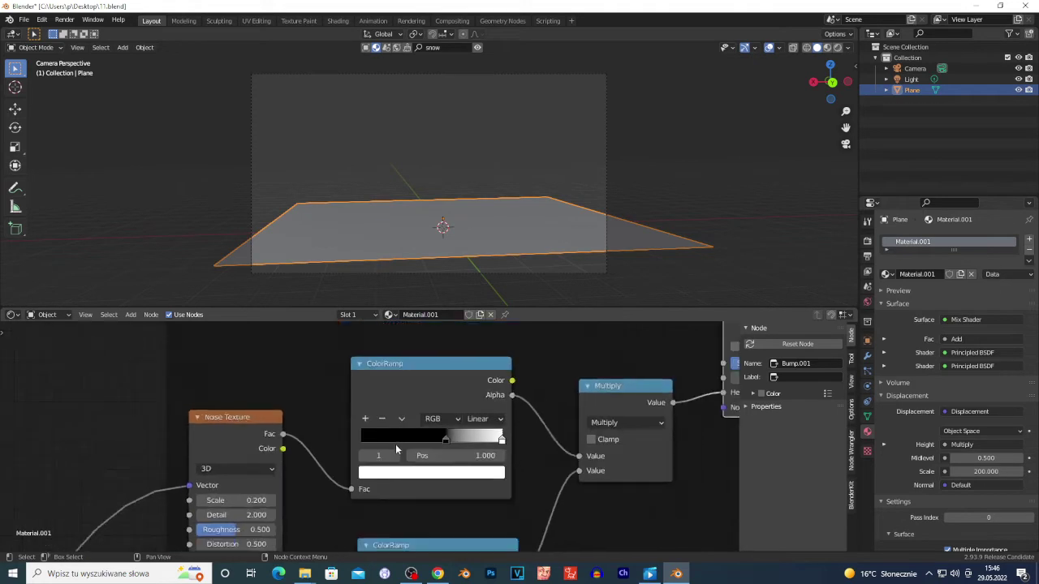
pyautogui.scroll(-4, 443, 455)
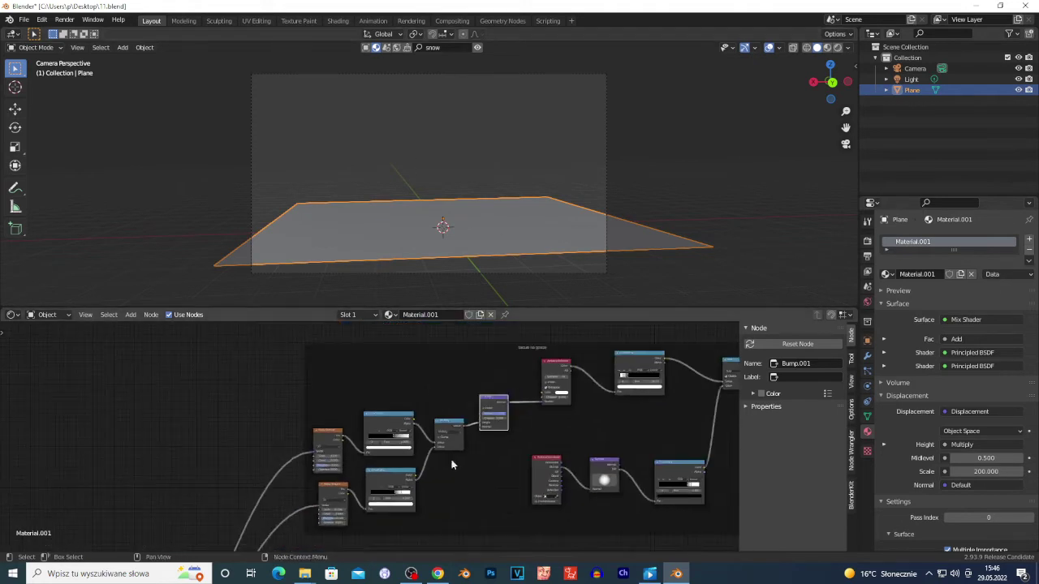
# - Check the black stop of the ColorRamp fed by the 10.000-scale Noise Texture and move its white stop to position 0.800
pyautogui.moveTo(443, 510); pyautogui.dragTo(443, 467, button='middle')
pyautogui.scroll(8, 444, 467)
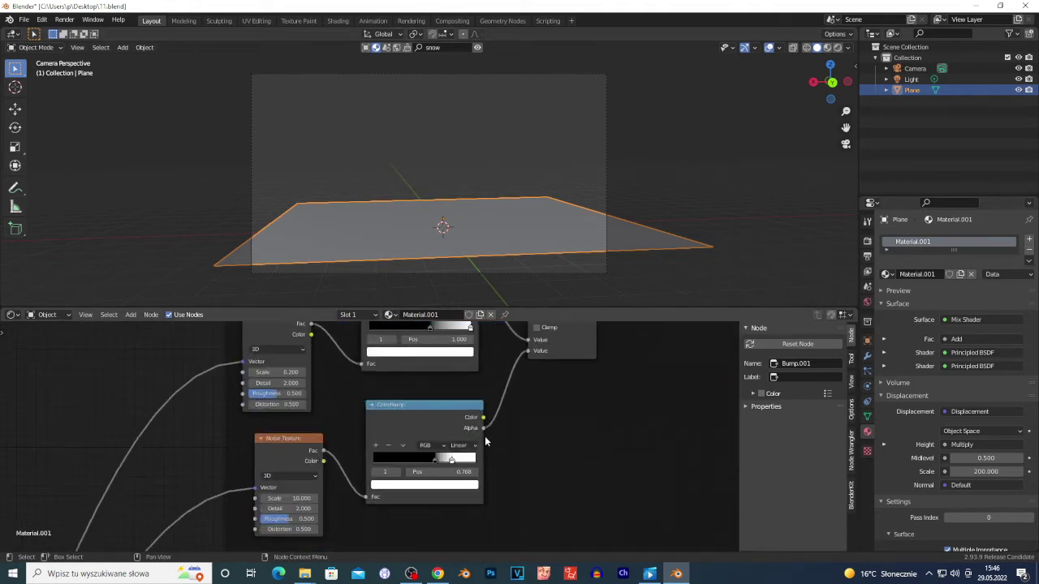
pyautogui.click(514, 491)
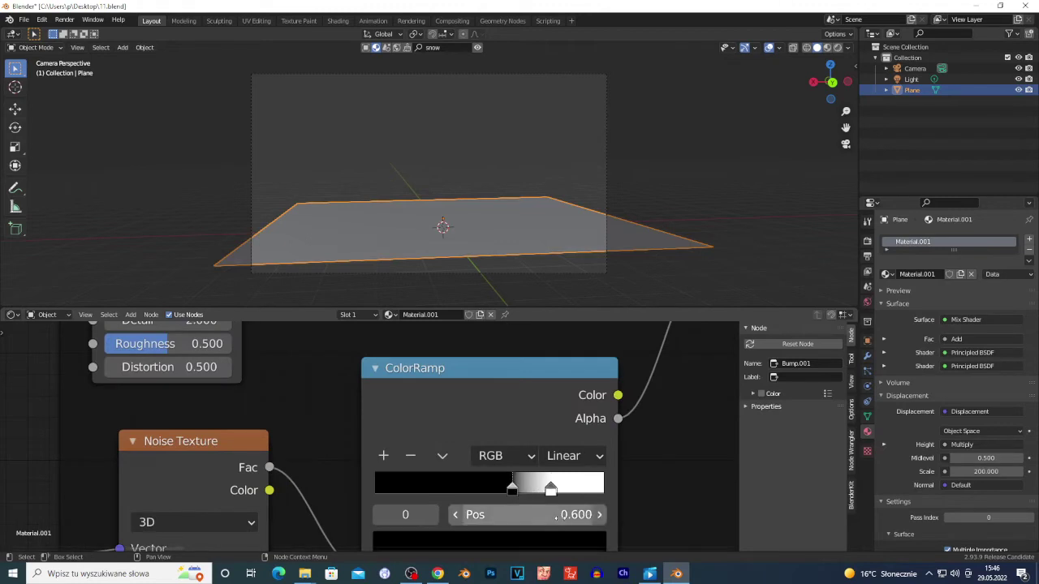
pyautogui.click(550, 493)
pyautogui.moveTo(551, 493)
pyautogui.mouseDown()
pyautogui.moveTo(566, 500)
pyautogui.moveTo(558, 495)
pyautogui.mouseUp()
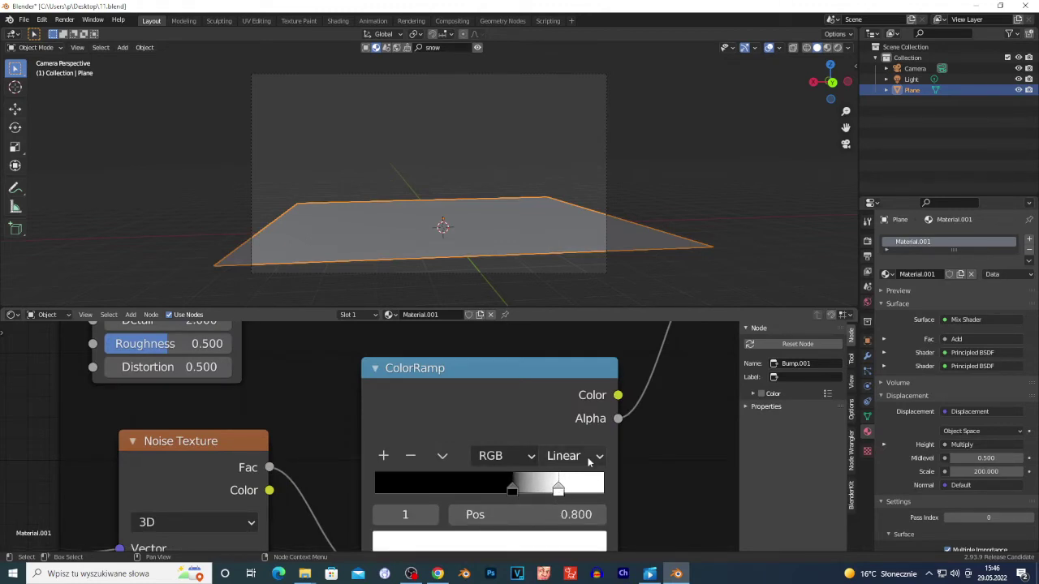
# - Feed the Multiply node's two Value inputs from the Color outputs of the lower and upper ColorRamps instead of Alpha
pyautogui.scroll(-3, 534, 462)
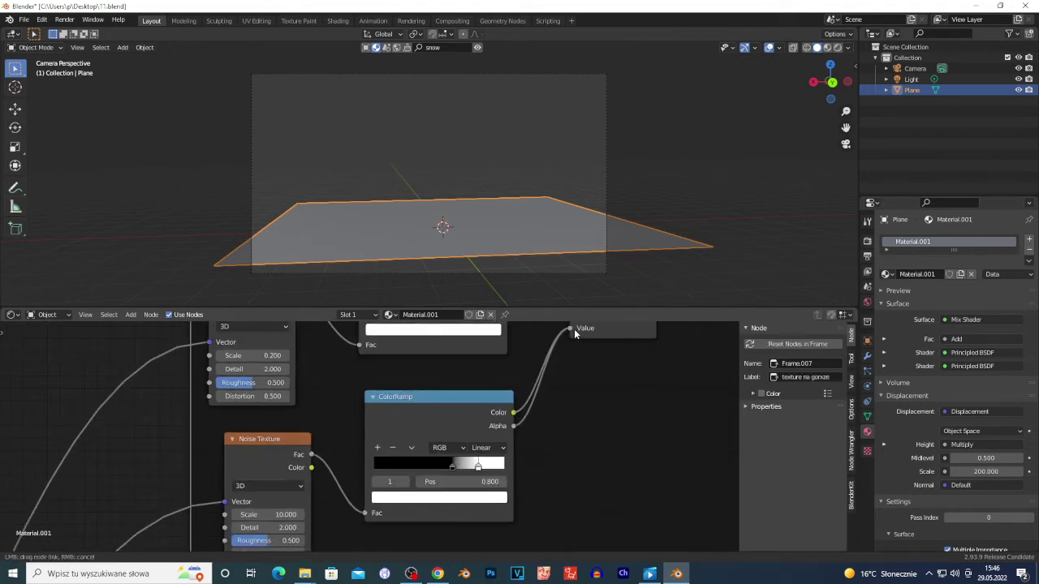
pyautogui.click(573, 433)
pyautogui.scroll(-2, 538, 454)
pyautogui.moveTo(513, 425); pyautogui.dragTo(509, 450, button='middle')
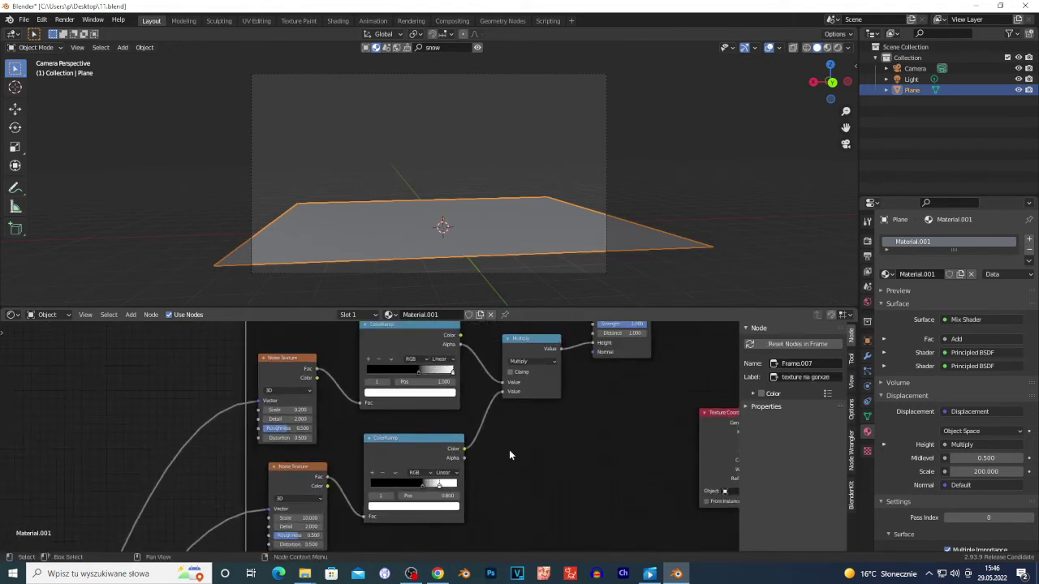
pyautogui.moveTo(464, 340); pyautogui.dragTo(504, 380)
pyautogui.moveTo(533, 436); pyautogui.dragTo(469, 482, button='middle')
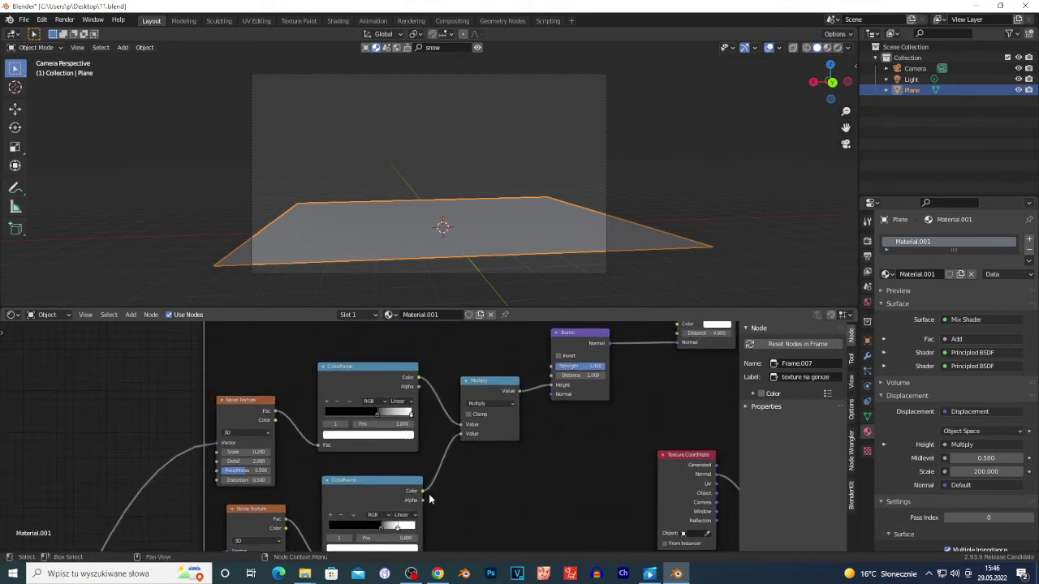
# - Move the upper ColorRamp slightly down, closer to the lower ColorRamp, and review both Color links into the Multiply node
pyautogui.scroll(3, 430, 497)
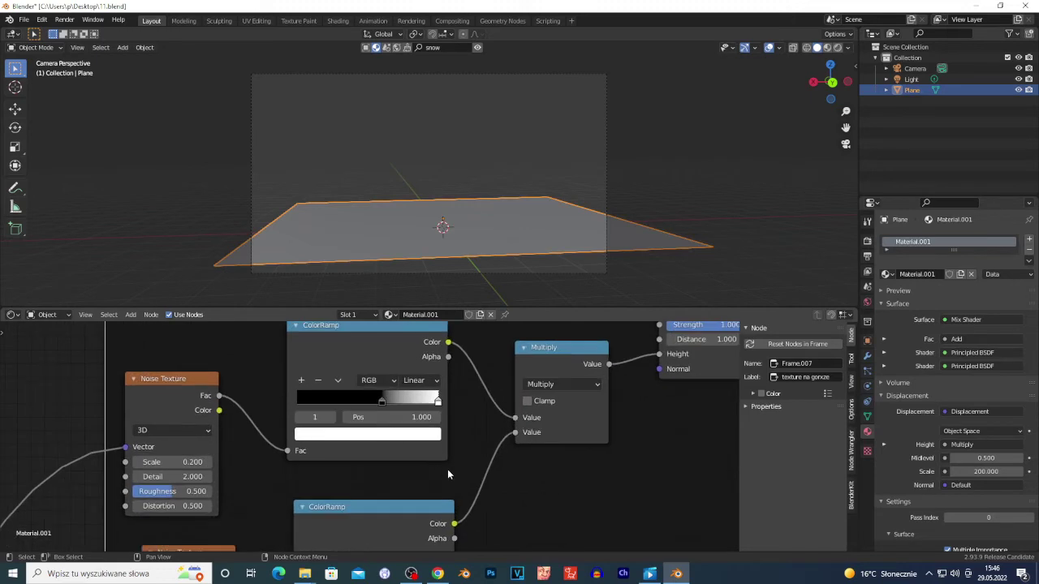
pyautogui.scroll(-1, 448, 475)
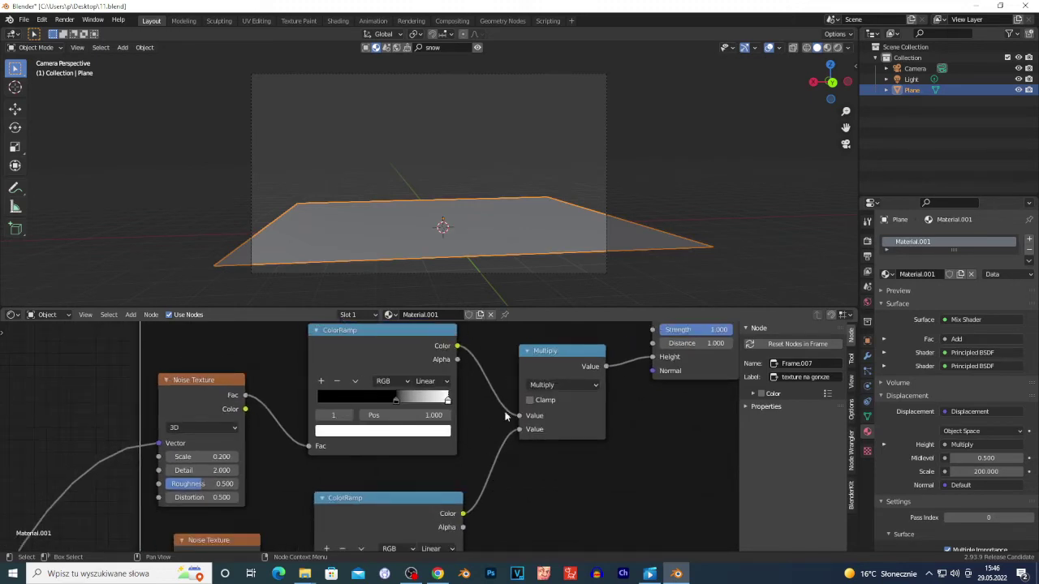
pyautogui.scroll(-1, 542, 438)
pyautogui.moveTo(402, 374); pyautogui.dragTo(401, 382)
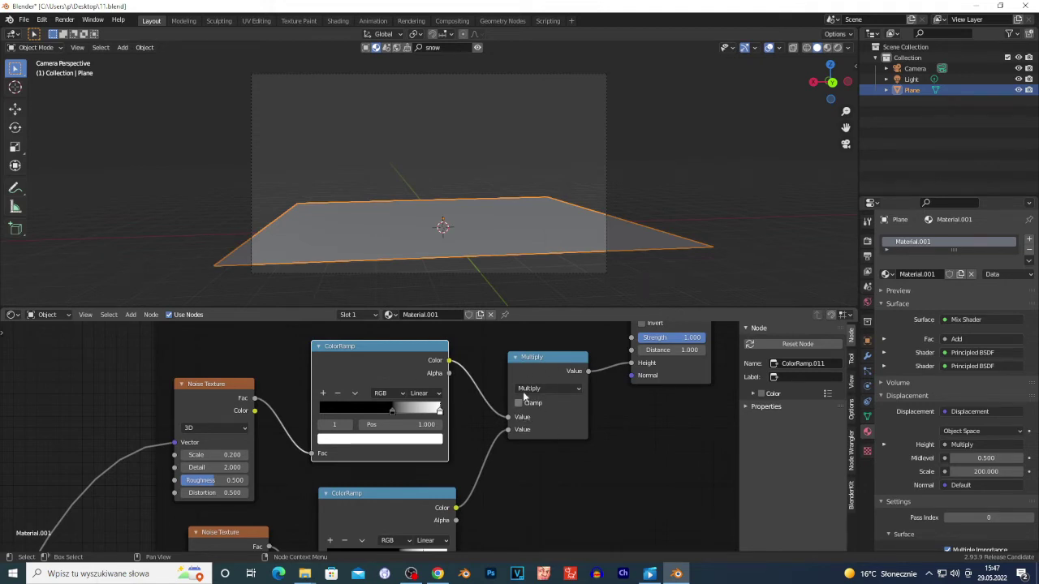
pyautogui.hscroll(-3, 465, 489)
pyautogui.scroll(-2, 465, 488)
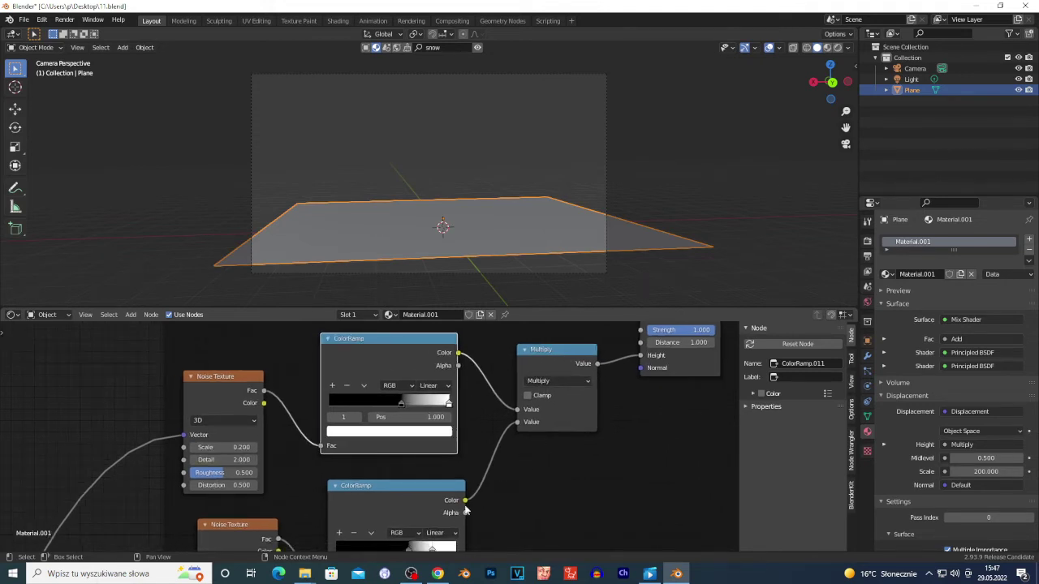
pyautogui.hscroll(-2, 658, 490)
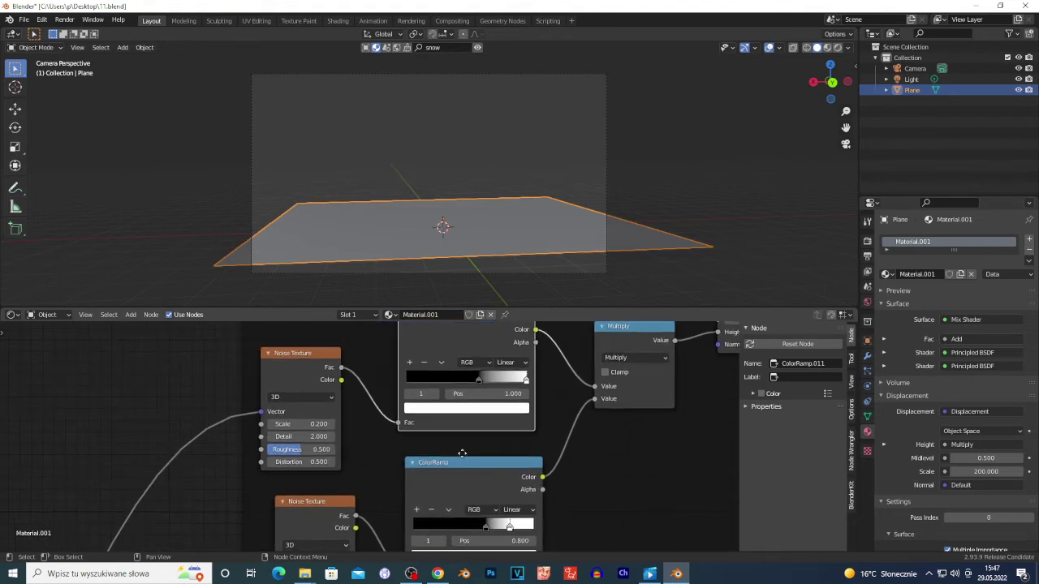
# - Check the Scale, Detail, Roughness and Distortion of the 0.200-scale Noise Texture and its Fac link into the upper ColorRamp
pyautogui.hscroll(-1, 365, 466)
pyautogui.hscroll(-2, 392, 456)
pyautogui.hscroll(-4, 430, 464)
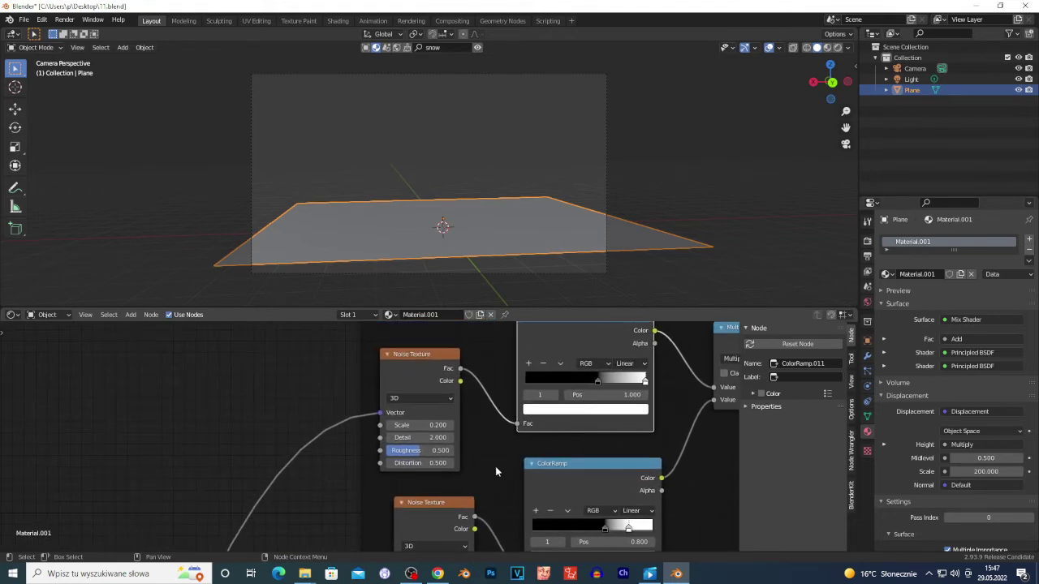
pyautogui.scroll(3, 495, 466)
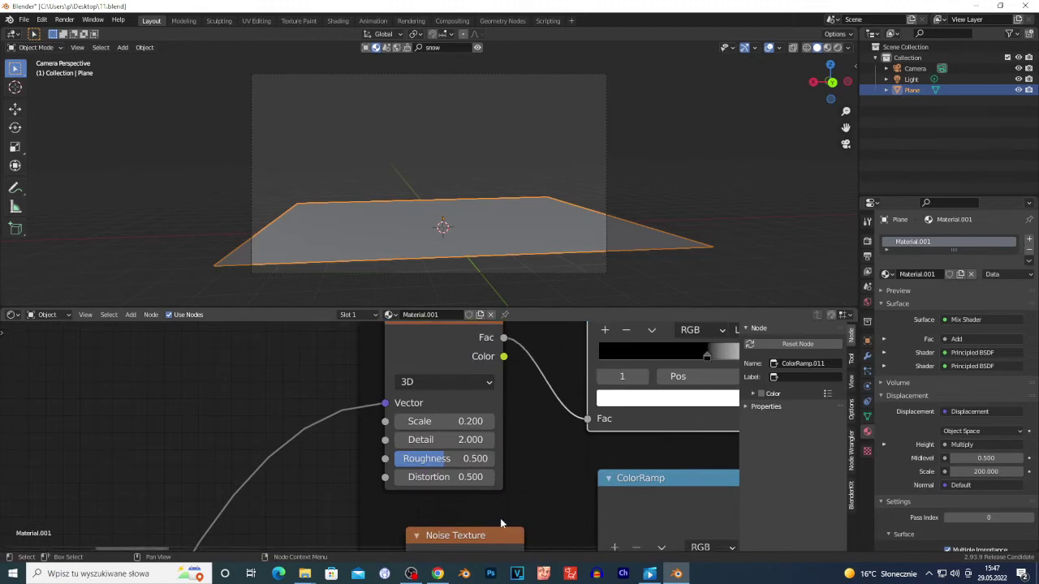
pyautogui.scroll(1, 528, 492)
pyautogui.moveTo(420, 359); pyautogui.dragTo(416, 369)
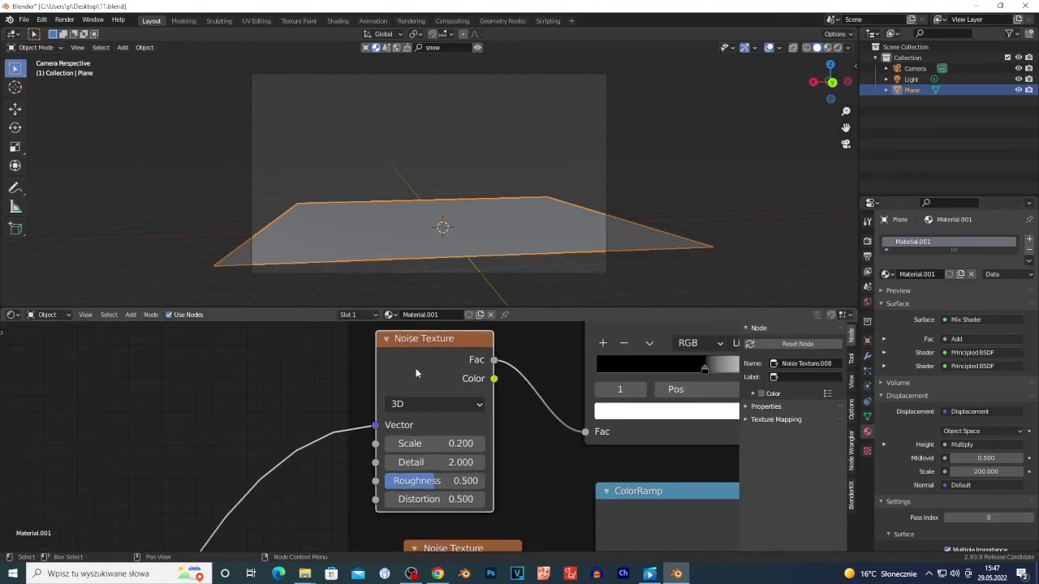
pyautogui.scroll(2, 477, 451)
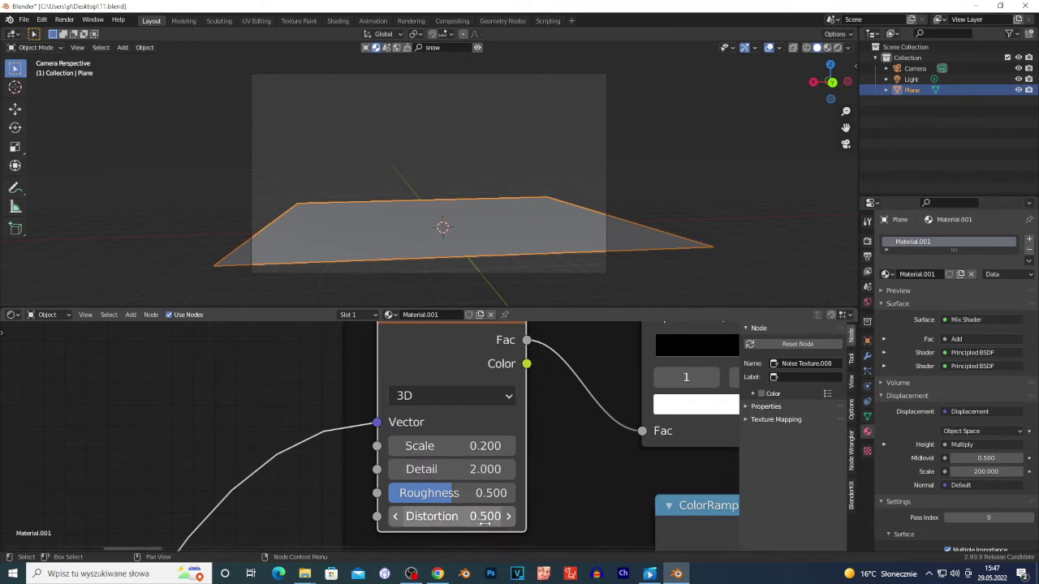
pyautogui.scroll(-2, 520, 397)
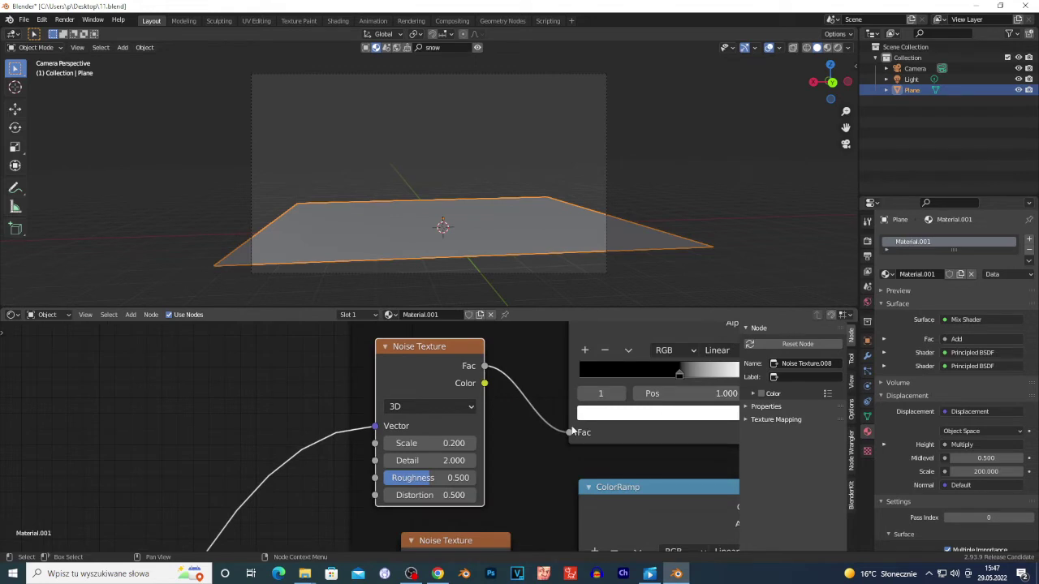
pyautogui.moveTo(583, 436); pyautogui.dragTo(571, 432)
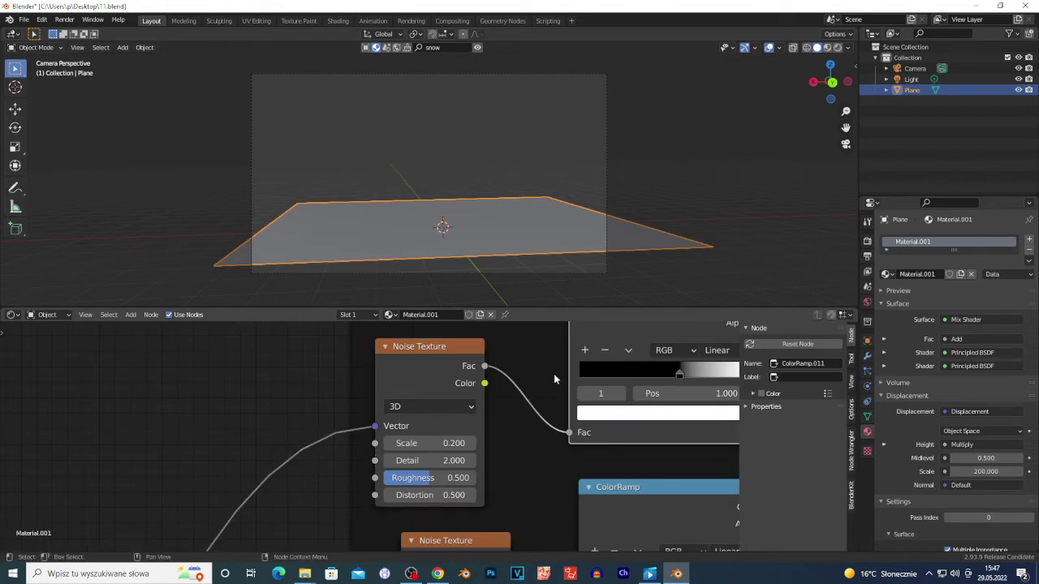
pyautogui.click(554, 373)
pyautogui.scroll(-1, 526, 474)
pyautogui.scroll(-2, 527, 478)
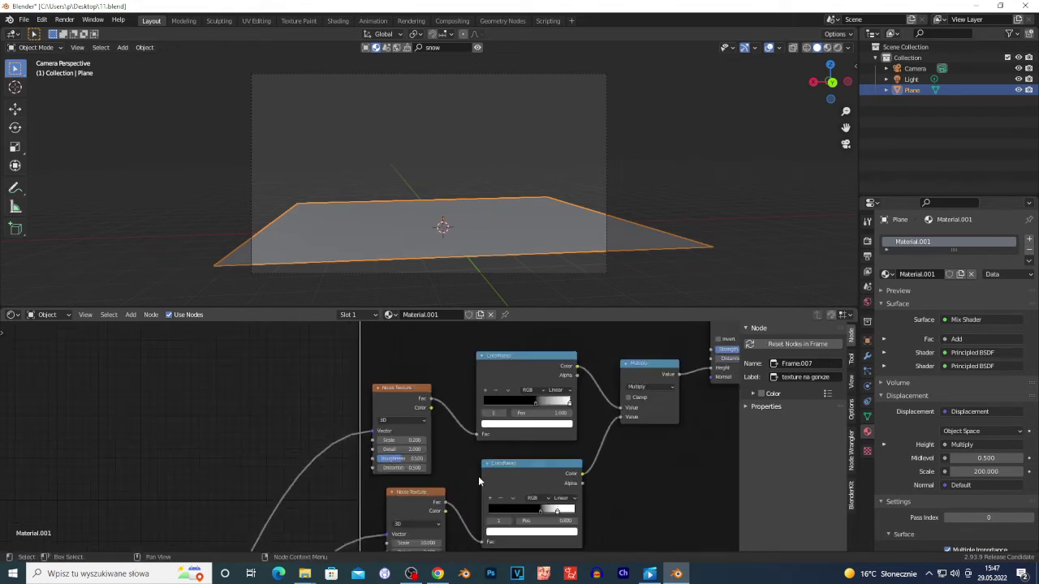
# - Check the settings of the 10.000-scale Noise Texture and nudge the ColorRamp it feeds slightly down
pyautogui.scroll(6, 375, 443)
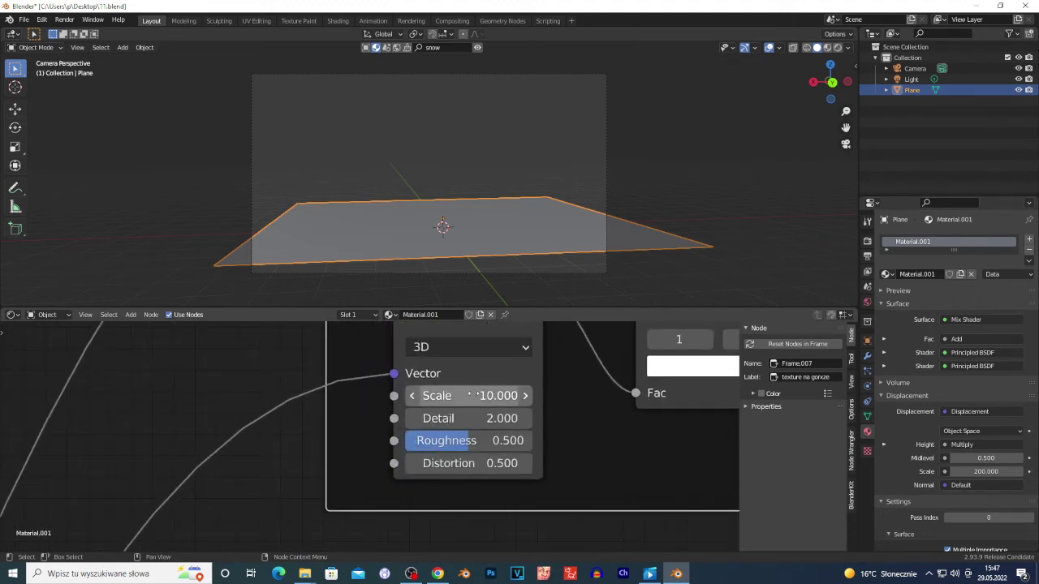
pyautogui.scroll(-1, 445, 487)
pyautogui.scroll(2, 448, 482)
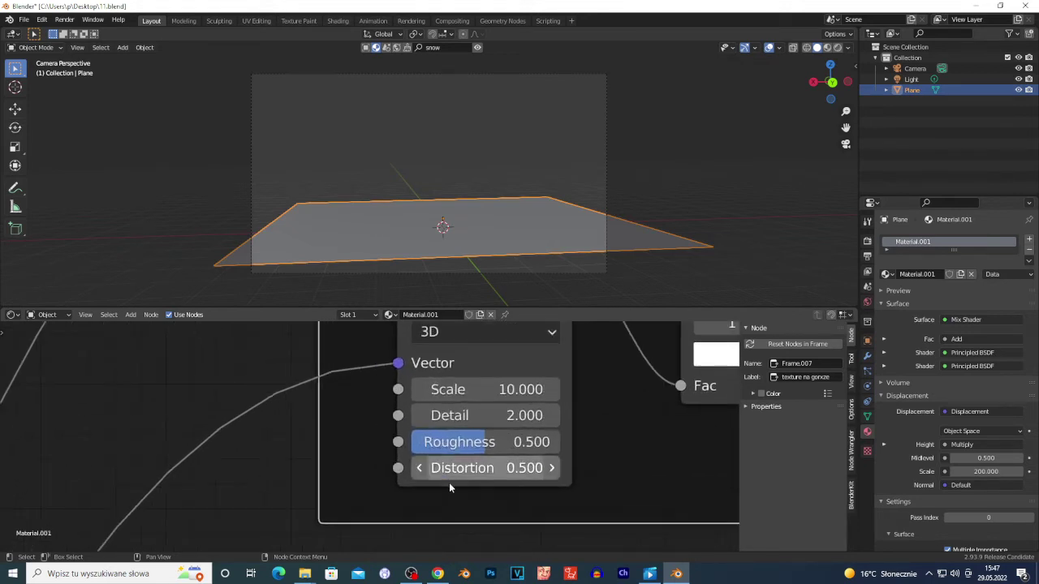
pyautogui.scroll(-5, 529, 477)
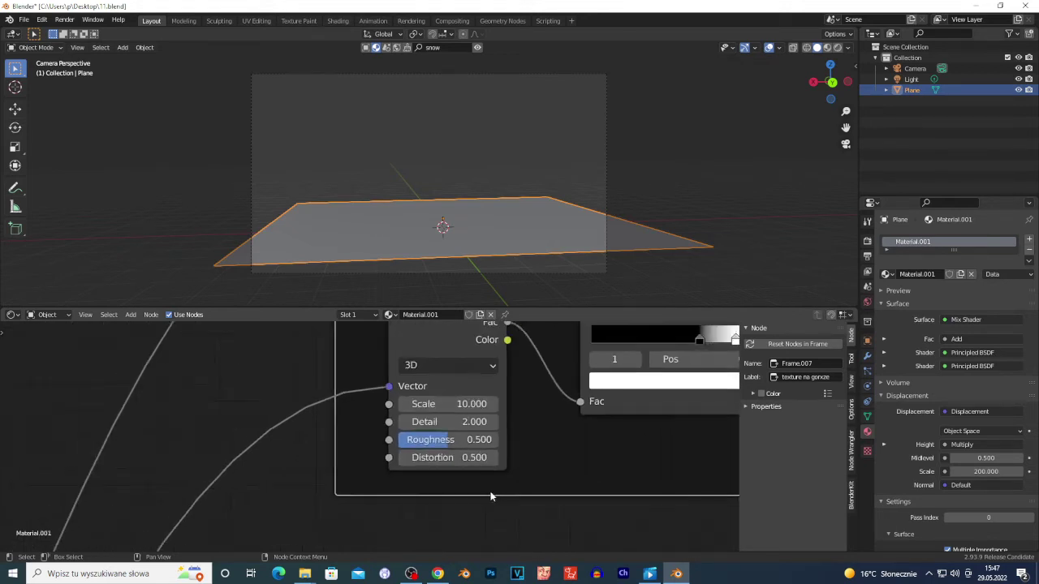
pyautogui.scroll(-3, 410, 467)
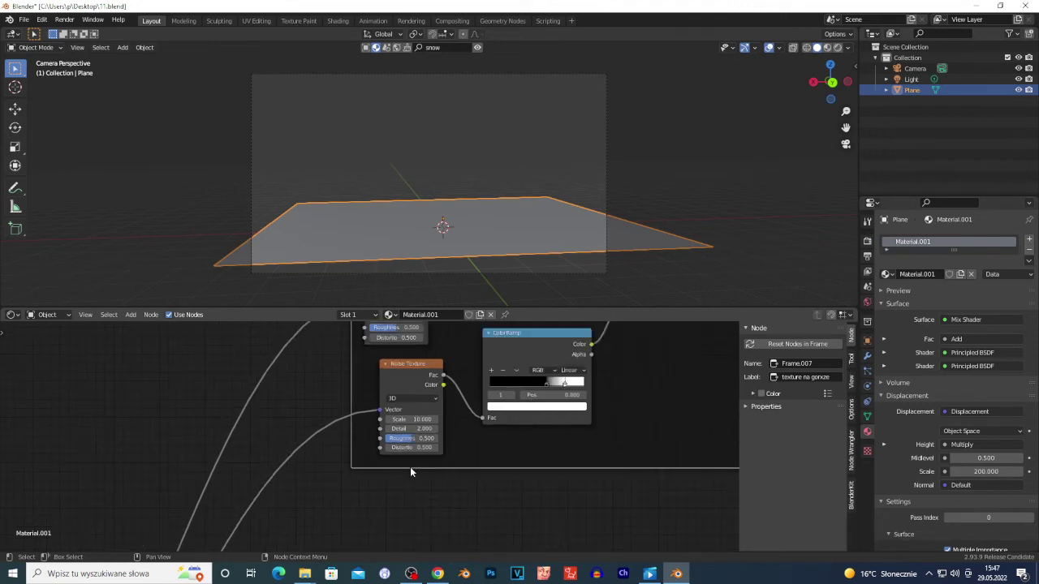
pyautogui.scroll(1, 434, 418)
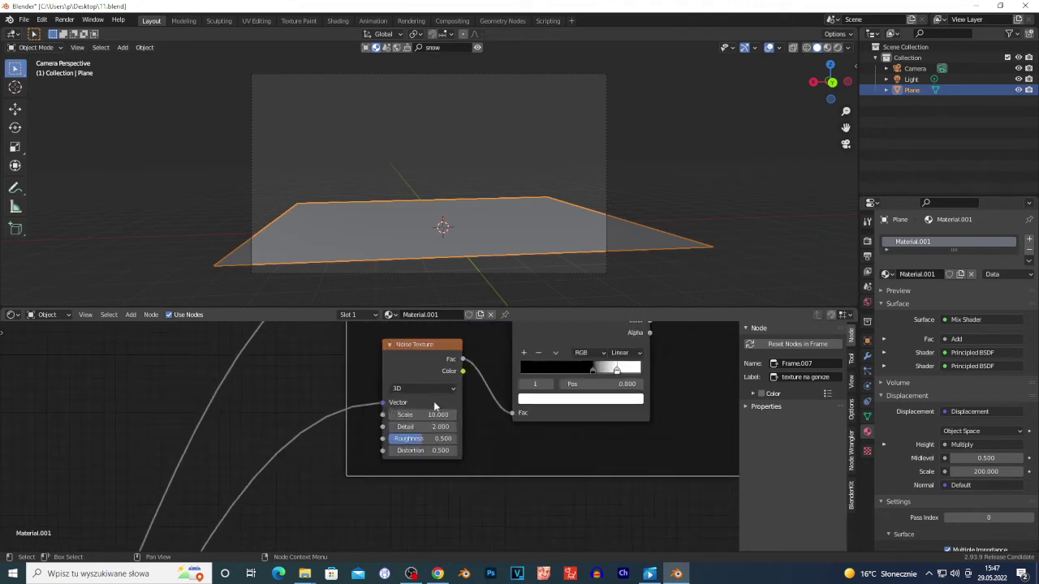
pyautogui.moveTo(565, 348); pyautogui.dragTo(566, 362)
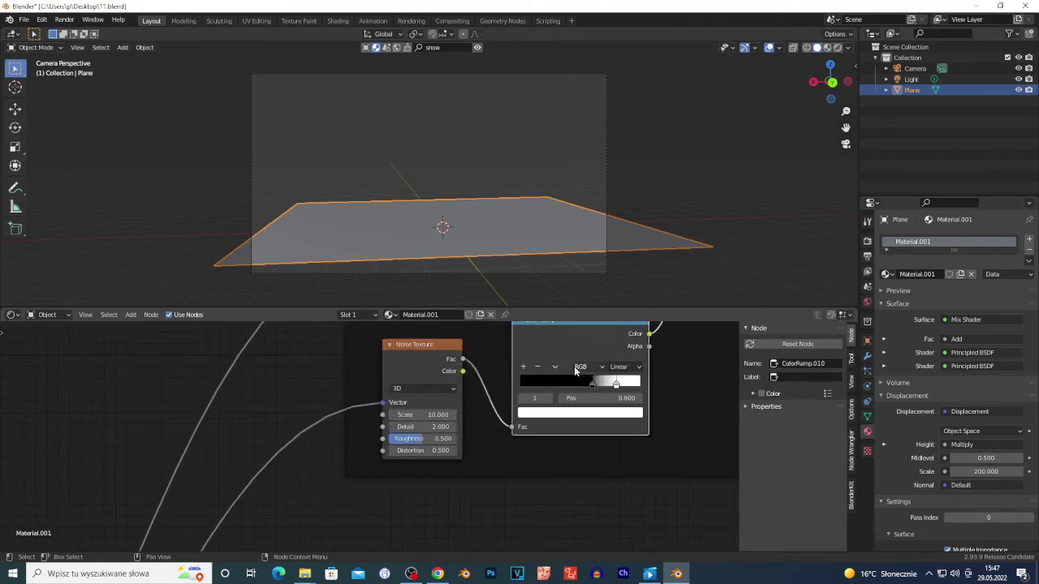
# - Nudge the Ambient Occlusion node slightly down and move the shared Texture Coordinate and Mapping nodes together up and to the left
pyautogui.scroll(-5, 506, 420)
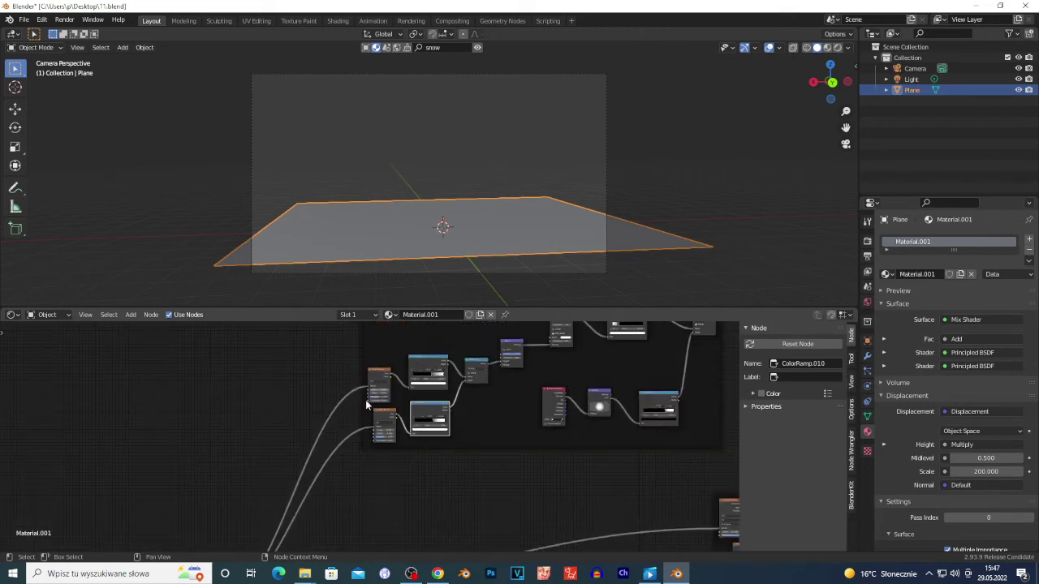
pyautogui.scroll(-1, 458, 428)
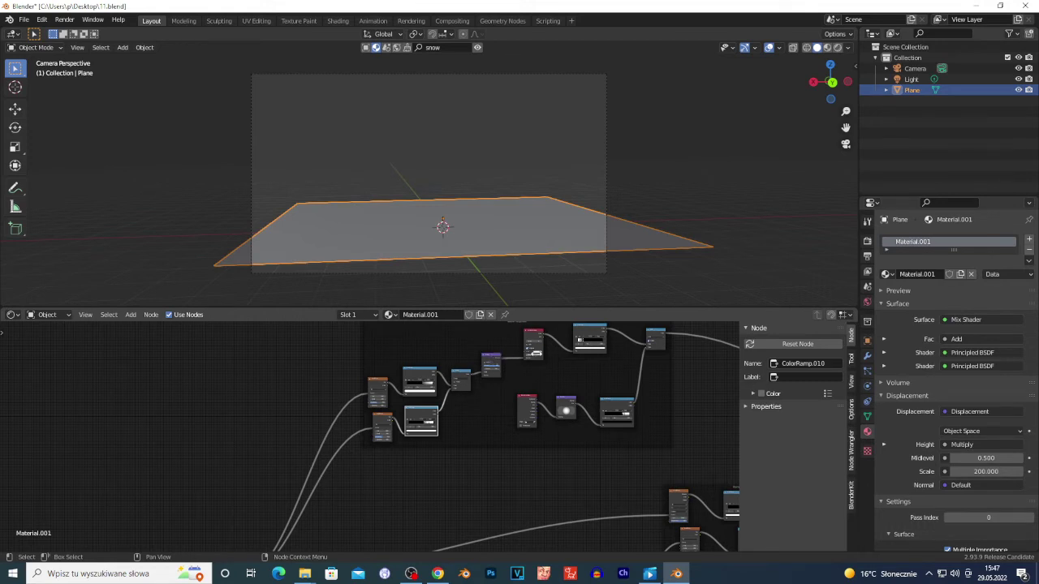
pyautogui.moveTo(533, 339); pyautogui.dragTo(536, 346)
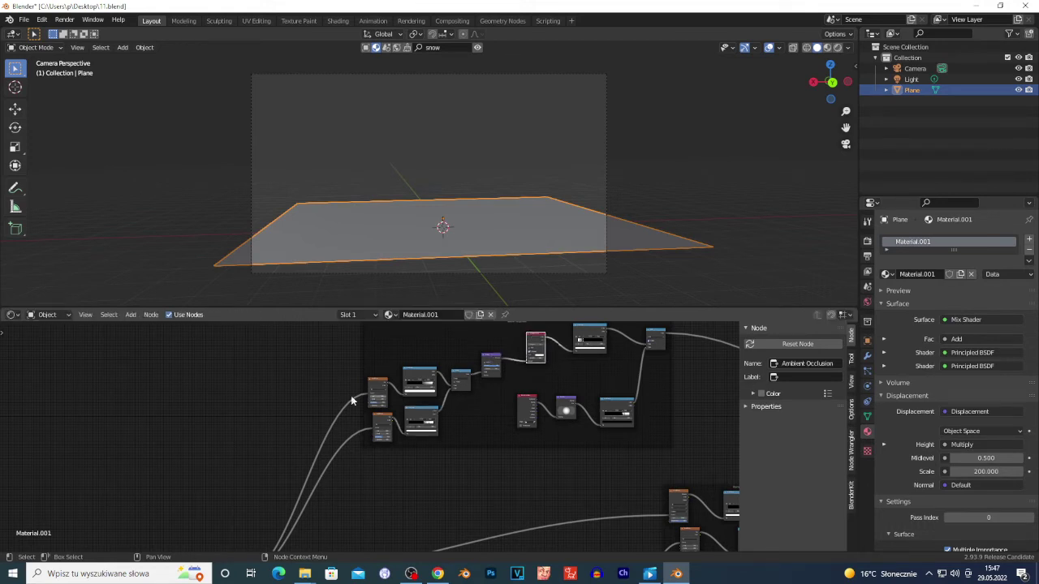
pyautogui.scroll(-2, 247, 447)
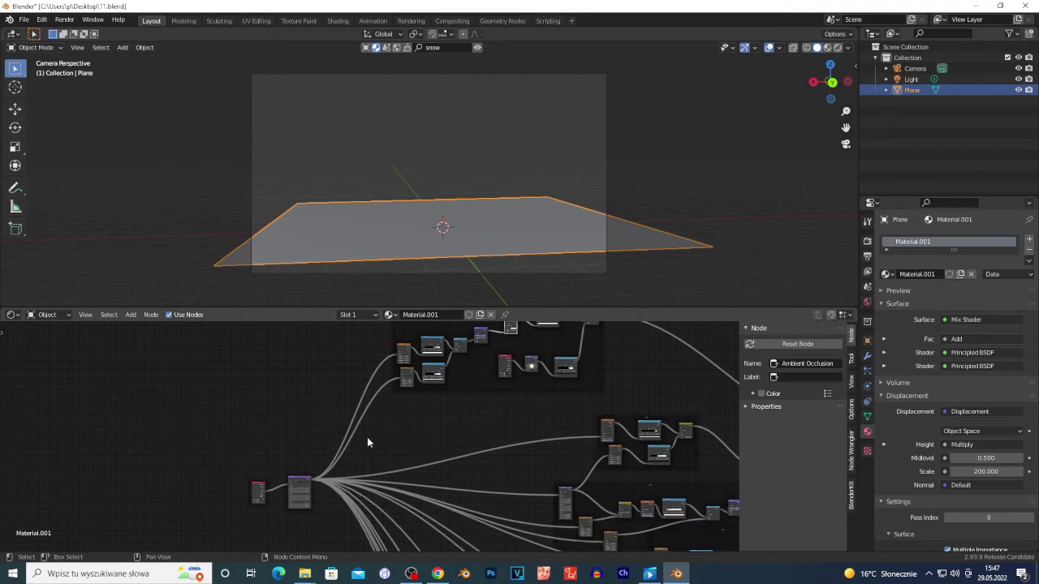
pyautogui.scroll(1, 367, 443)
pyautogui.moveTo(186, 473); pyautogui.dragTo(318, 525)
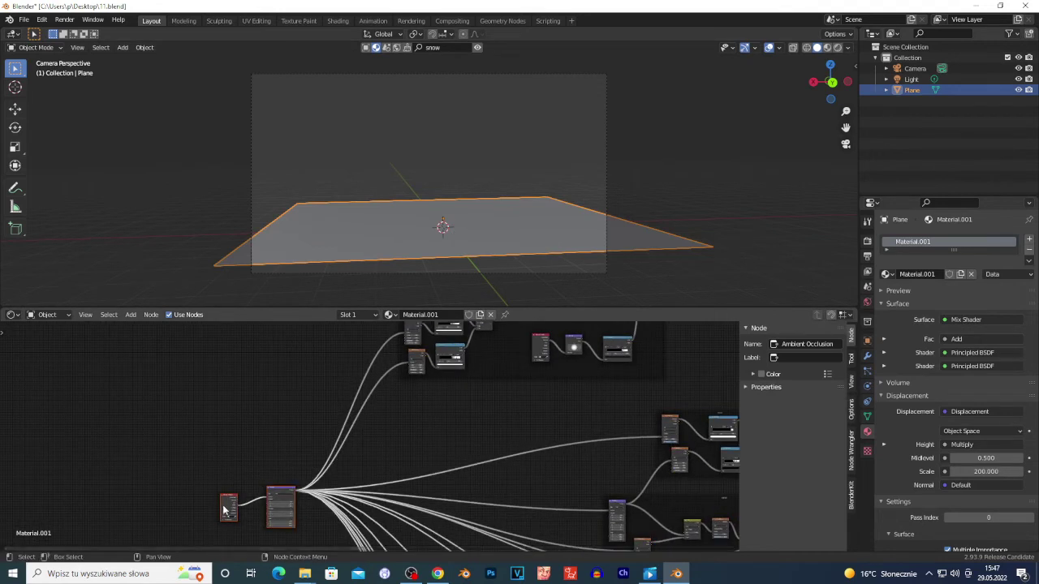
pyautogui.moveTo(225, 509); pyautogui.dragTo(183, 479)
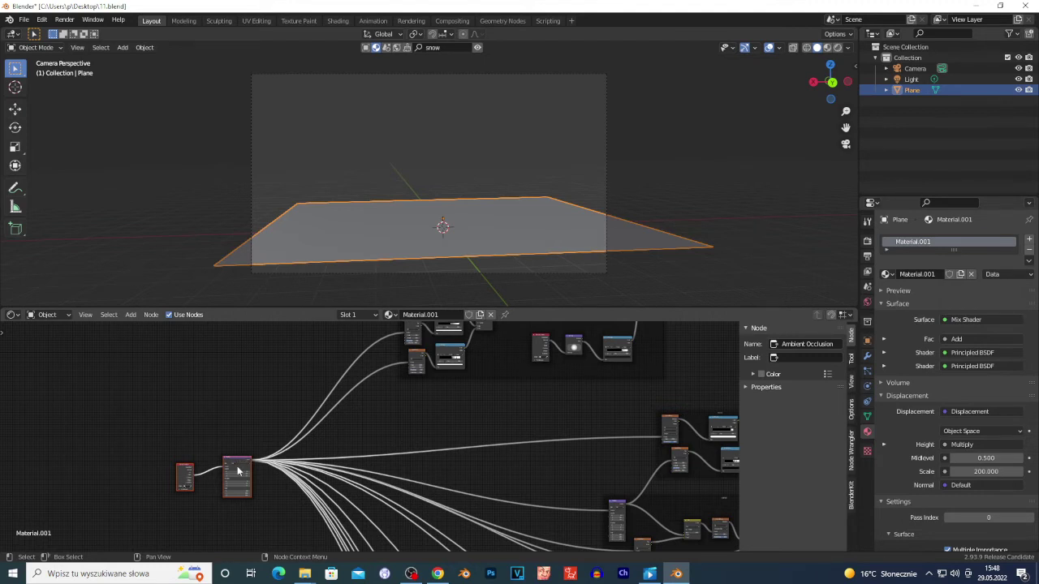
# - Examine the Texture Coordinate, Normal and ColorRamp chain and the clamped Add node that combines it with the Ambient Occlusion branch
pyautogui.scroll(-4, 385, 361)
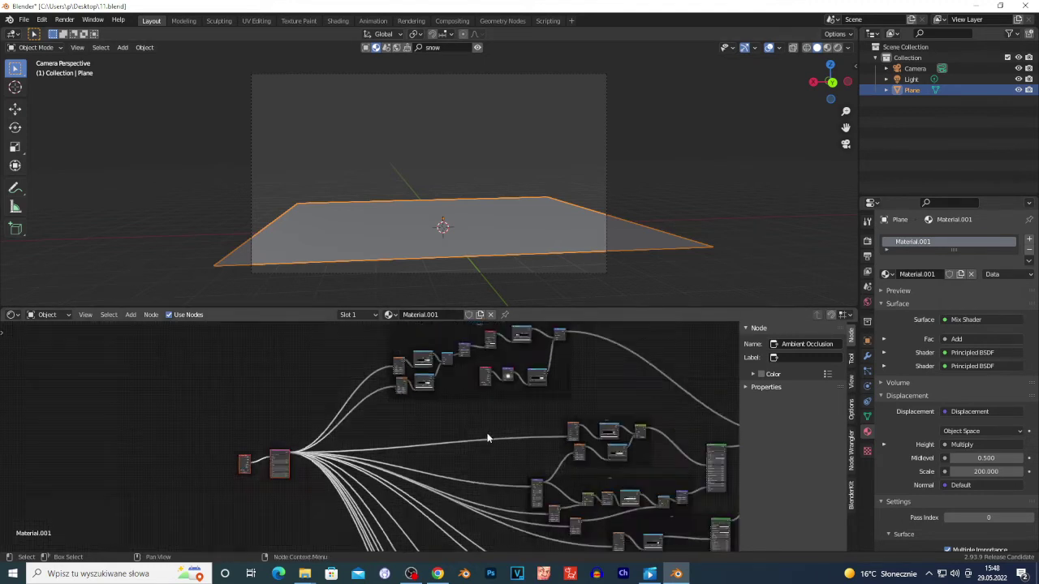
pyautogui.moveTo(322, 342); pyautogui.dragTo(528, 425)
pyautogui.moveTo(526, 403)
pyautogui.mouseDown(button='middle')
pyautogui.moveTo(457, 430)
pyautogui.moveTo(471, 431)
pyautogui.moveTo(465, 448)
pyautogui.mouseUp(button='middle')
pyautogui.scroll(4, 460, 430)
pyautogui.scroll(1, 460, 432)
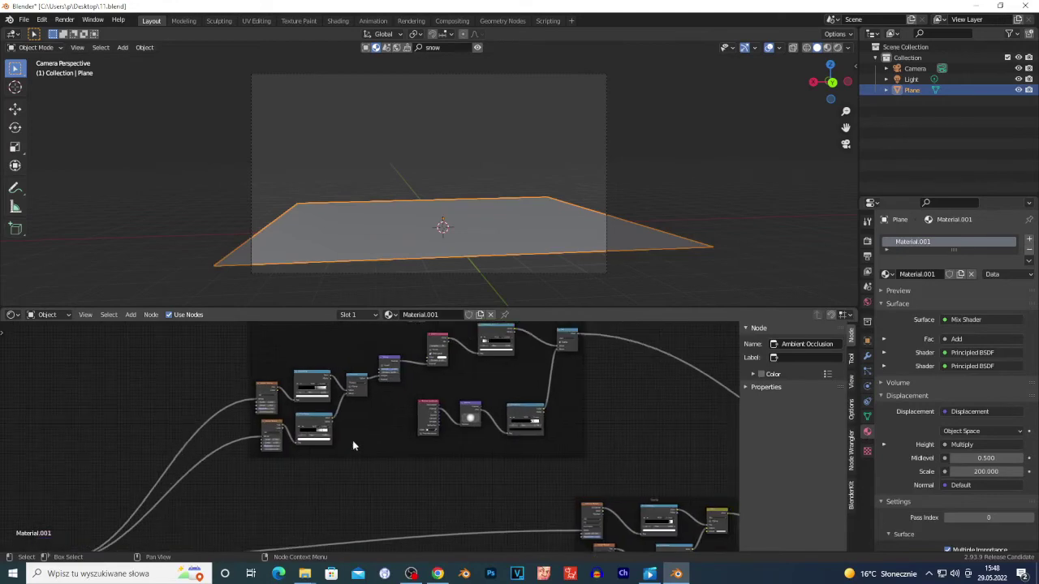
pyautogui.moveTo(366, 504); pyautogui.dragTo(277, 536, button='middle')
pyautogui.scroll(2, 370, 481)
pyautogui.scroll(4, 369, 479)
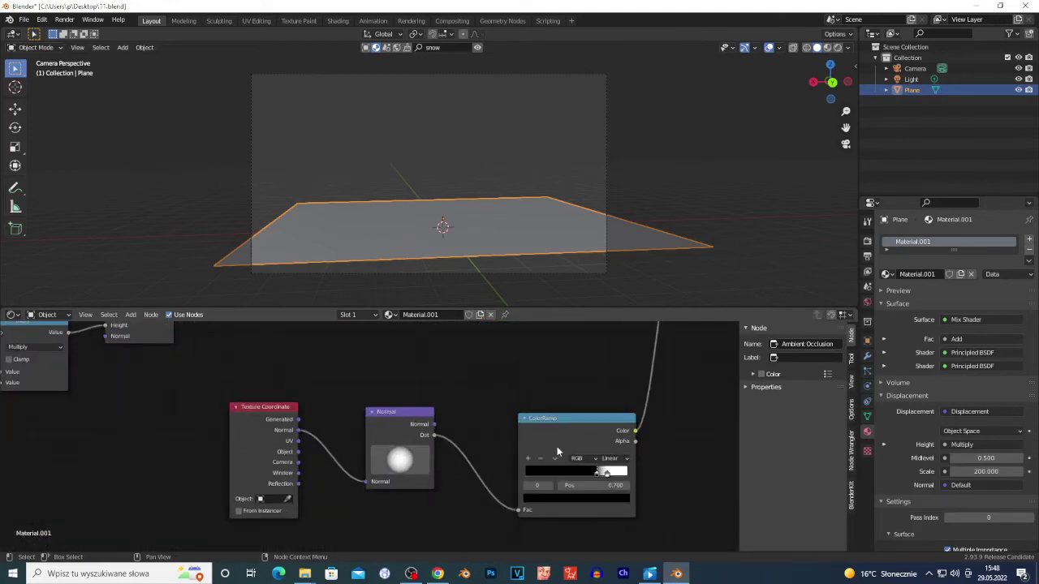
pyautogui.scroll(-4, 557, 451)
pyautogui.scroll(5, 532, 470)
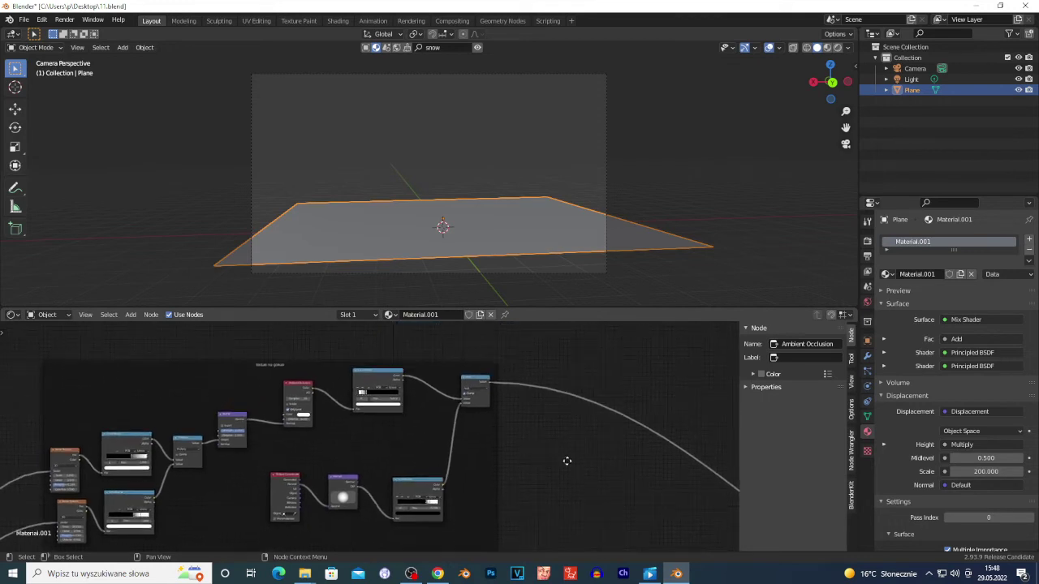
pyautogui.click(538, 377)
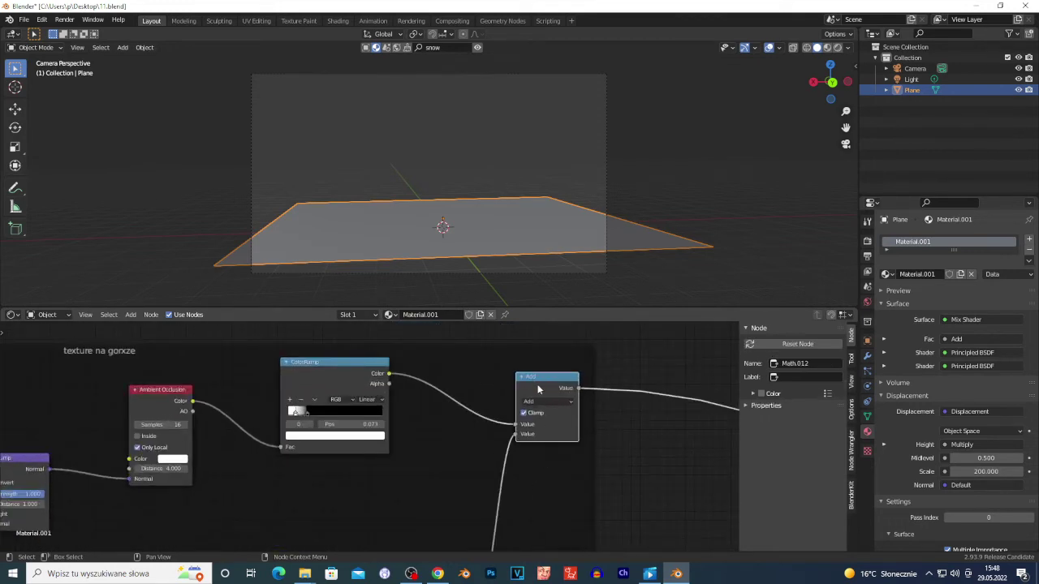
# - Follow the Add node's output to the Mix Shader's Fac input and nudge the Mix Shader slightly up and right
pyautogui.scroll(-4, 493, 469)
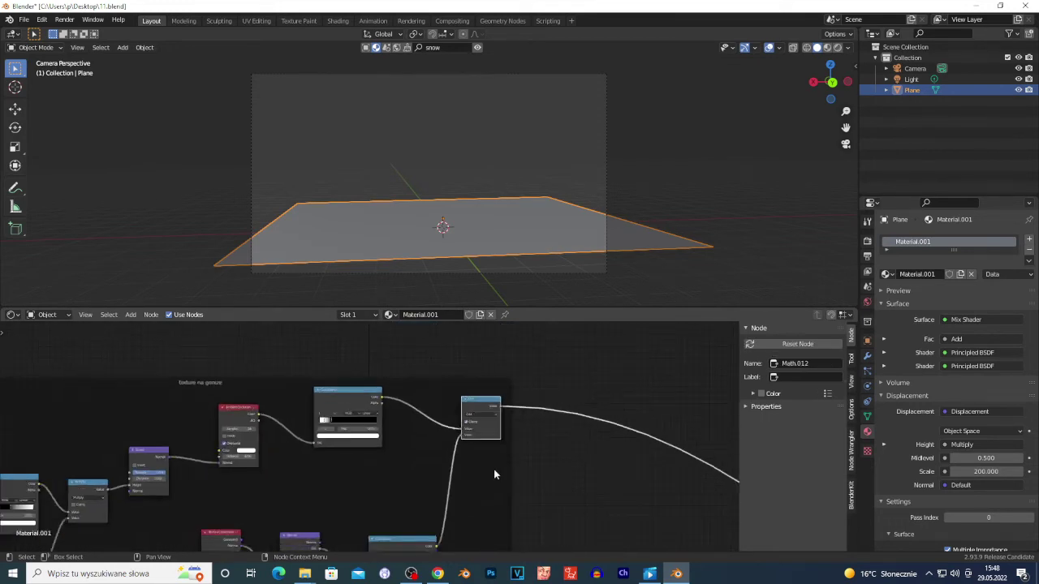
pyautogui.scroll(-4, 98, 446)
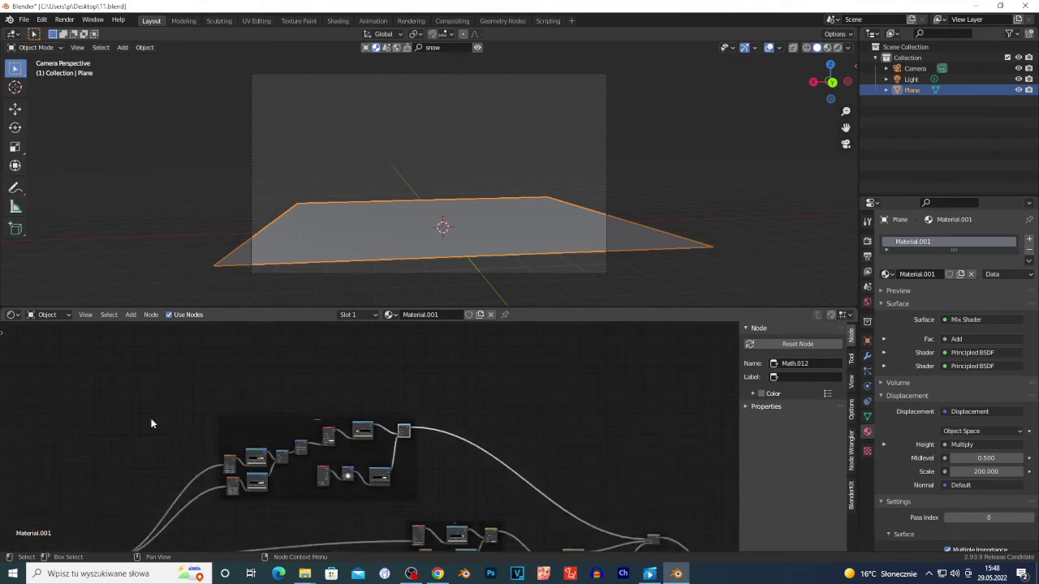
pyautogui.scroll(5, 624, 489)
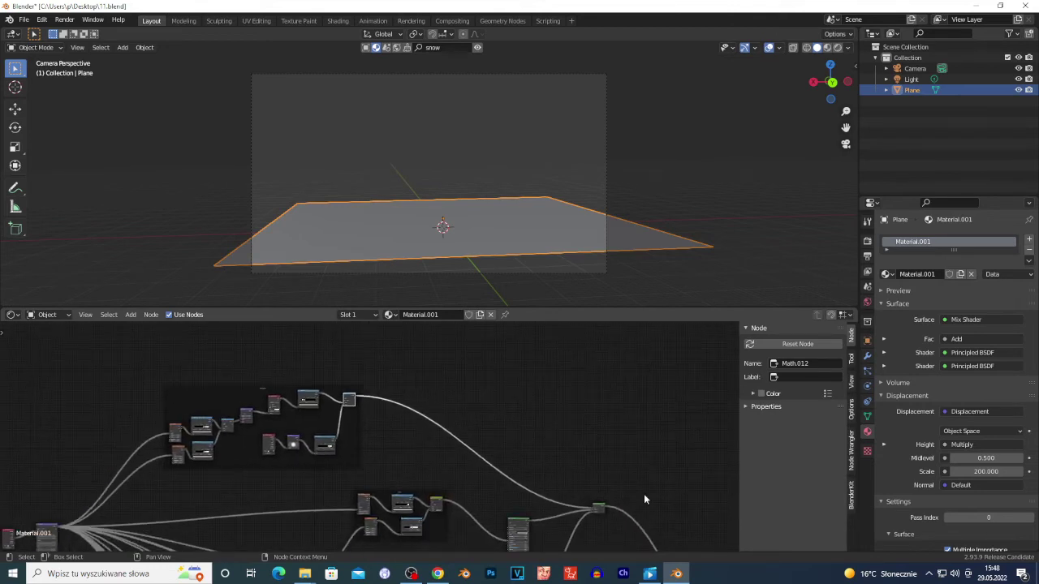
pyautogui.scroll(2, 633, 508)
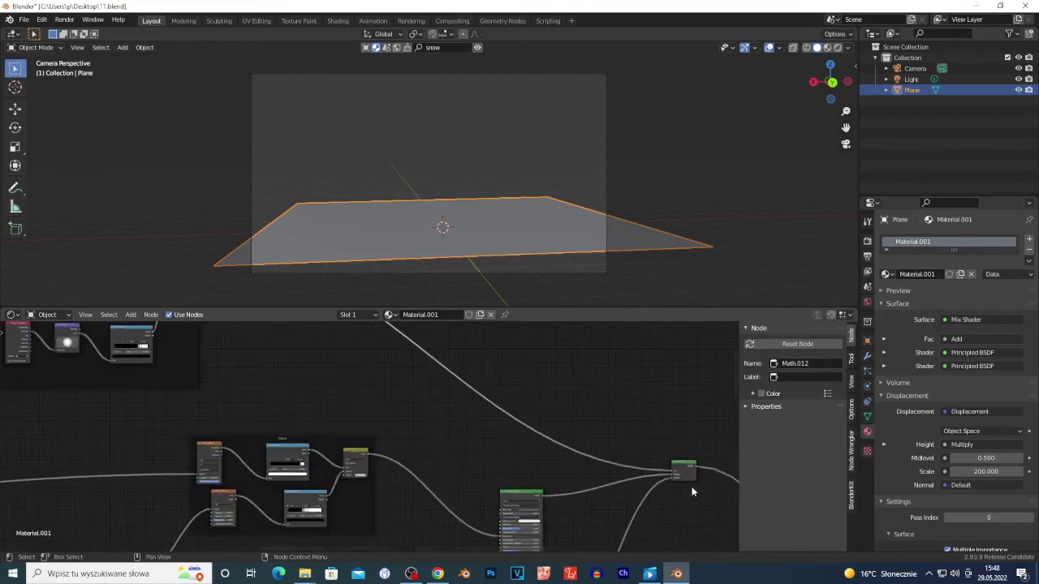
pyautogui.moveTo(684, 482)
pyautogui.mouseDown()
pyautogui.moveTo(638, 456)
pyautogui.moveTo(691, 478)
pyautogui.mouseUp()
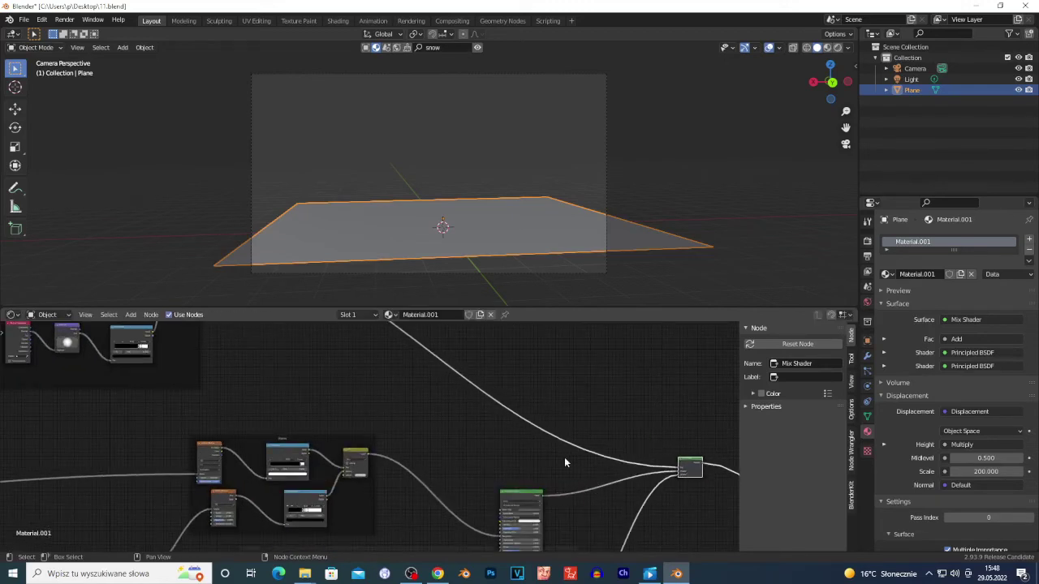
# - Move the snow frame slightly down and left, away from the upper Principled BSDF, and review the links into the Mix Shader
pyautogui.moveTo(571, 492); pyautogui.dragTo(395, 399, button='middle')
pyautogui.scroll(-5, 394, 400)
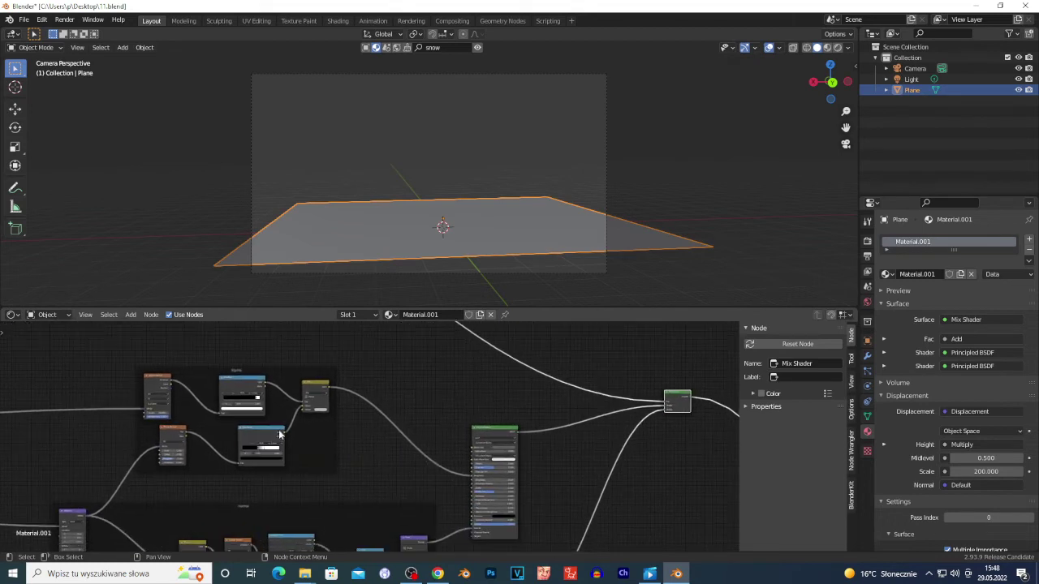
pyautogui.scroll(-1, 243, 430)
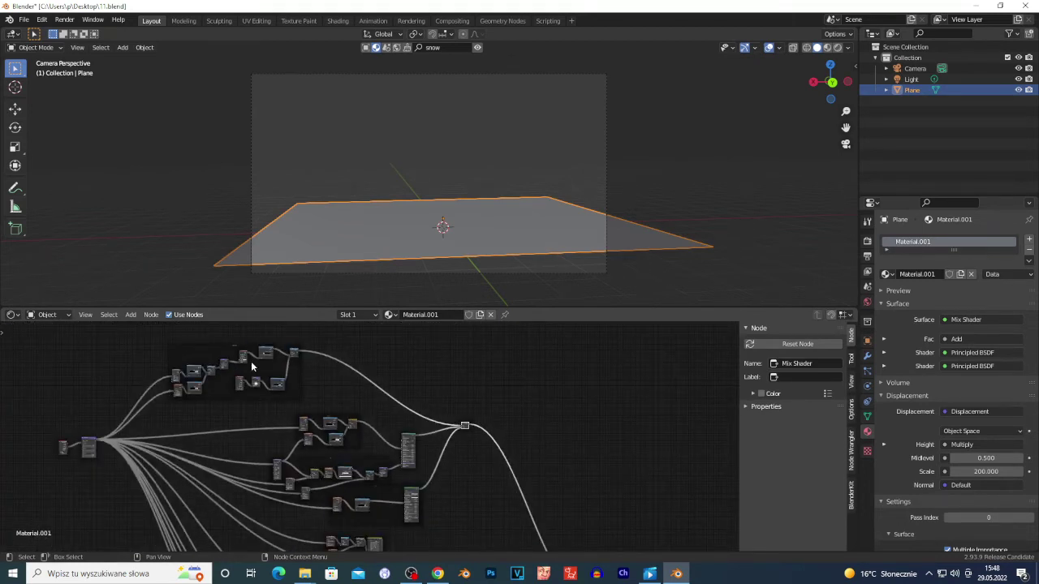
pyautogui.moveTo(471, 473); pyautogui.dragTo(456, 457, button='middle')
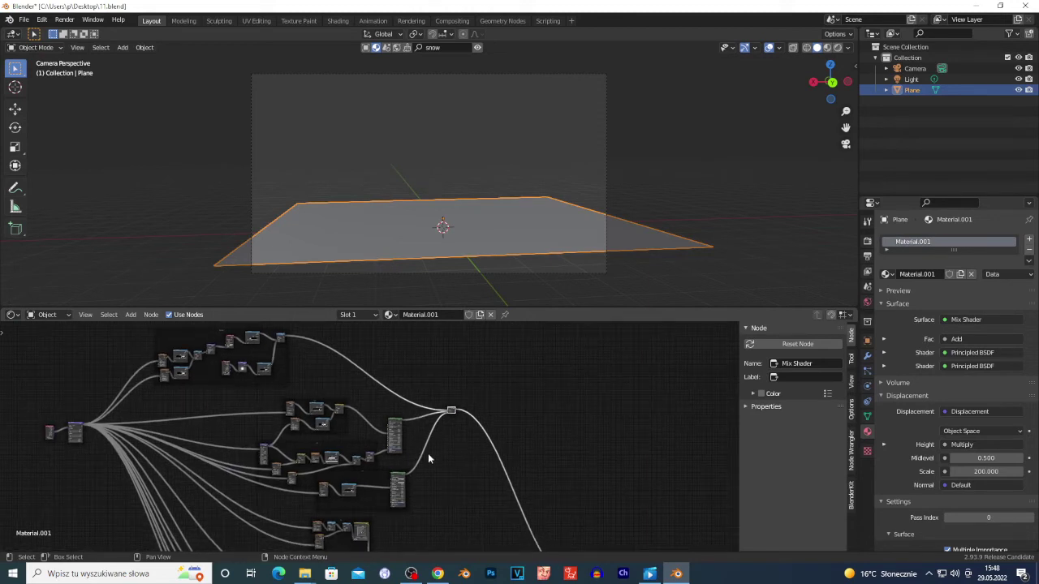
pyautogui.scroll(2, 447, 477)
pyautogui.click(146, 354)
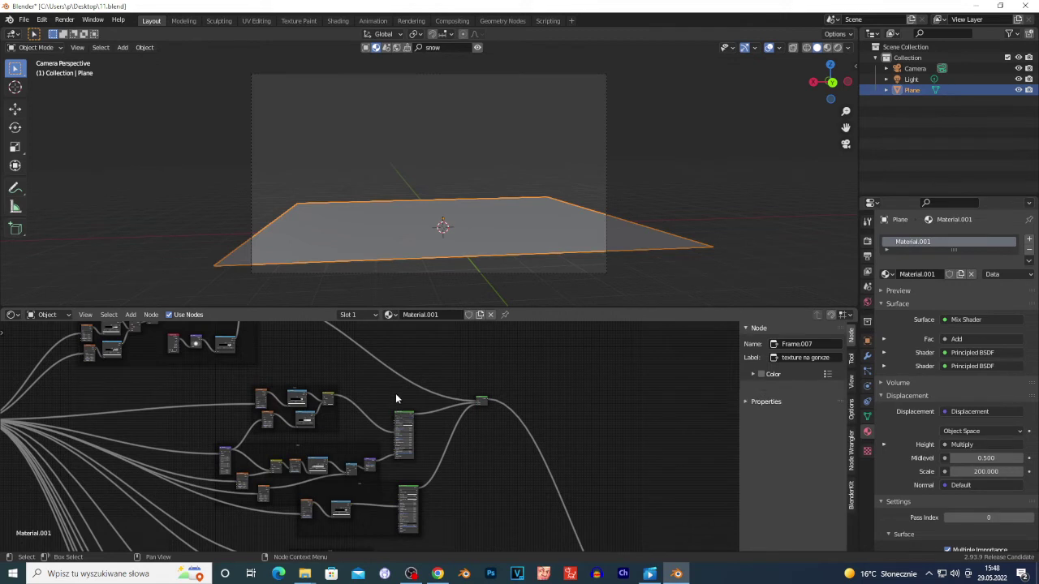
pyautogui.click(399, 421)
pyautogui.moveTo(379, 492); pyautogui.dragTo(360, 505)
pyautogui.moveTo(481, 451); pyautogui.dragTo(465, 452, button='middle')
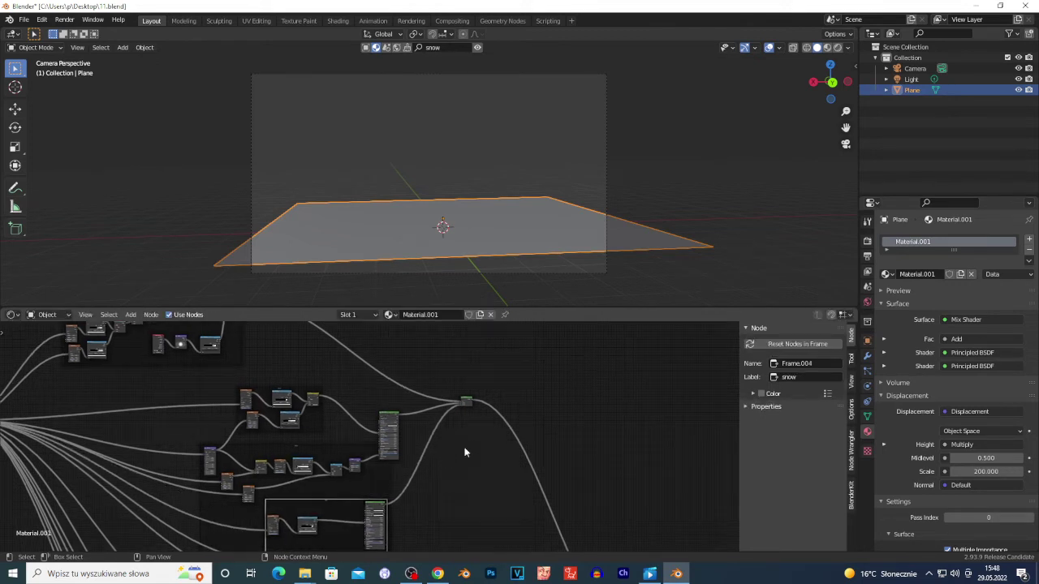
pyautogui.moveTo(524, 429); pyautogui.dragTo(491, 435, button='middle')
pyautogui.scroll(11, 526, 443)
pyautogui.scroll(-4, 519, 487)
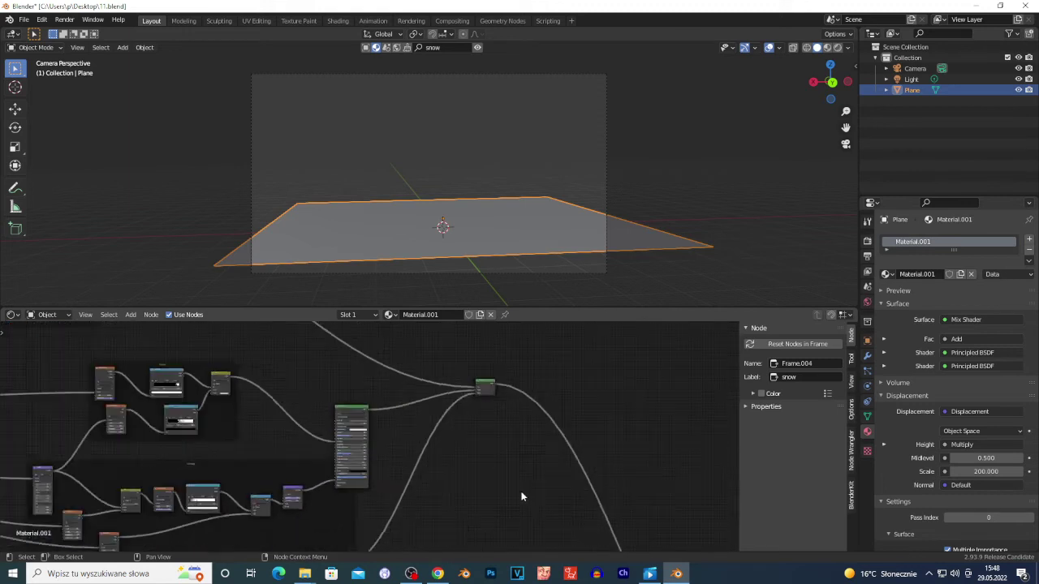
# - Review the whole node graph, from the lower displacement chains and the material output up to the Mix Shader
pyautogui.scroll(-5, 521, 497)
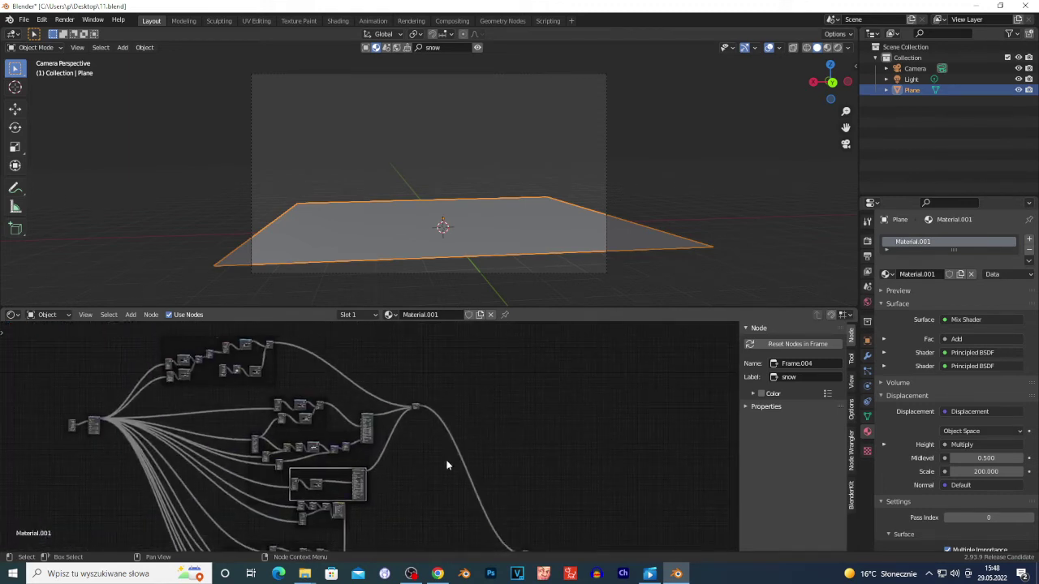
pyautogui.moveTo(456, 421); pyautogui.dragTo(445, 394, button='middle')
pyautogui.moveTo(405, 483); pyautogui.dragTo(451, 440, button='middle')
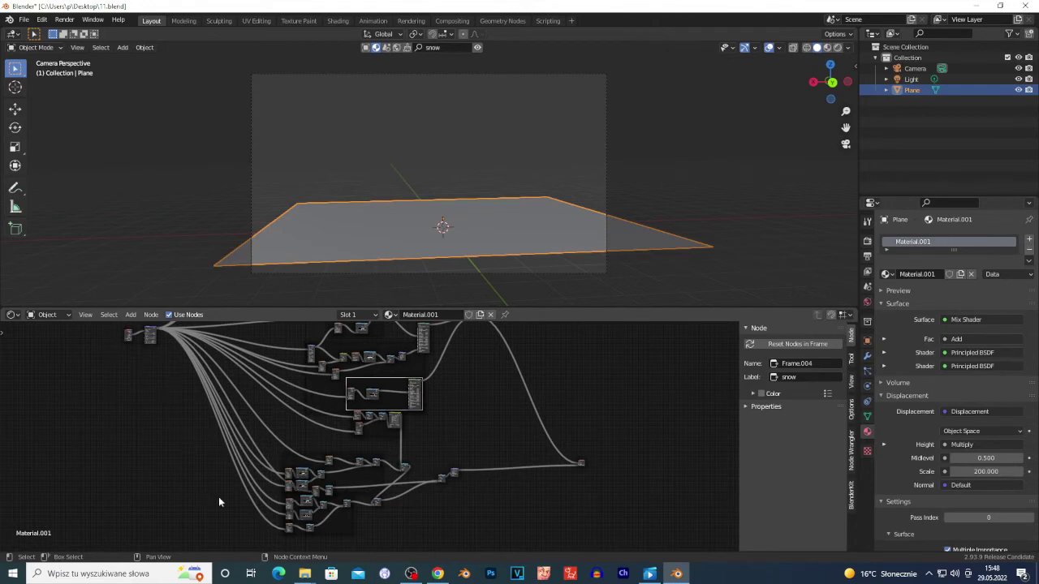
pyautogui.moveTo(189, 432); pyautogui.dragTo(509, 529)
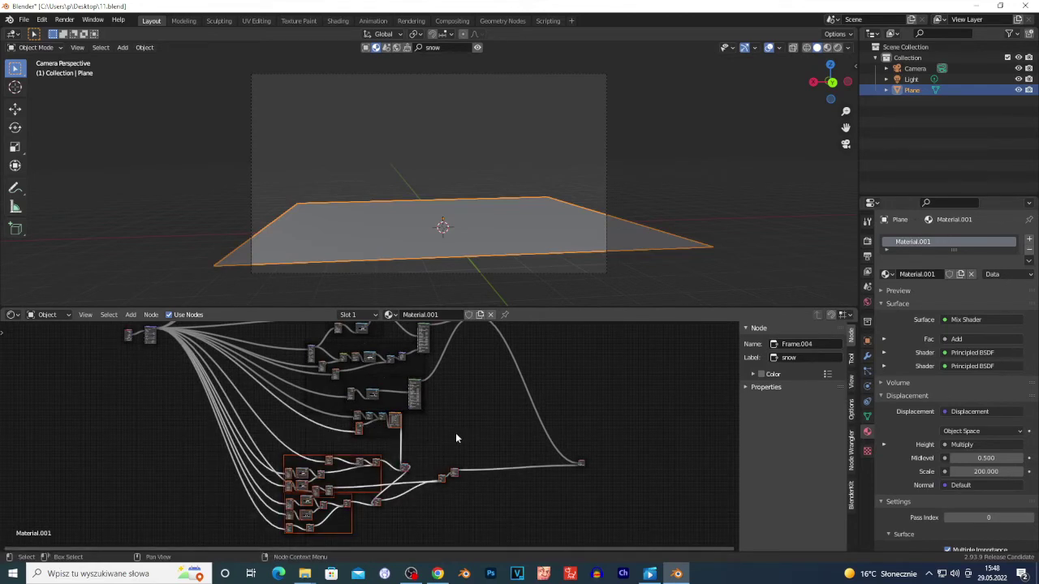
pyautogui.moveTo(643, 526); pyautogui.dragTo(71, 305)
pyautogui.click(107, 339)
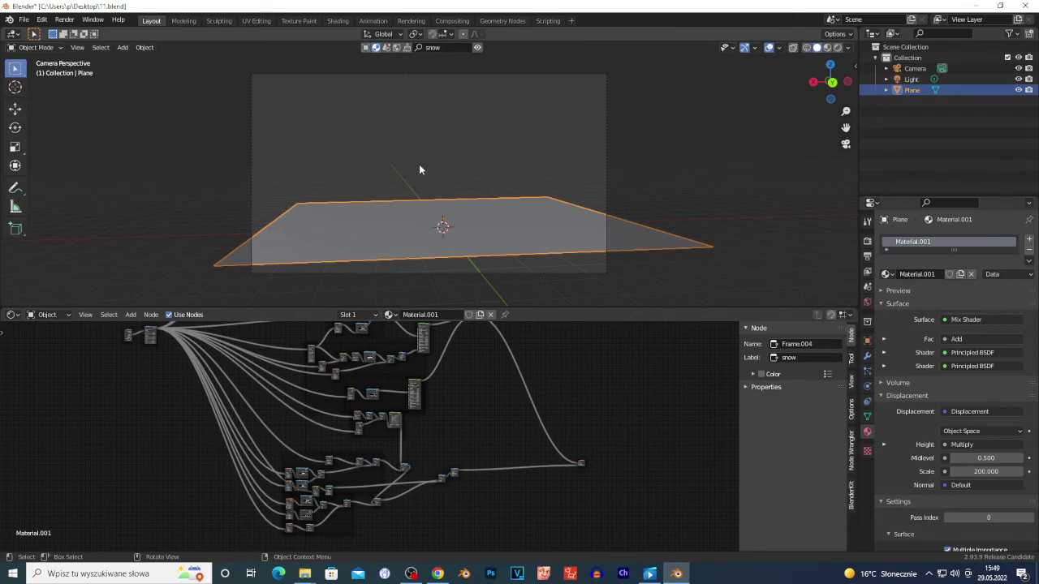
pyautogui.moveTo(469, 395); pyautogui.dragTo(433, 485, button='middle')
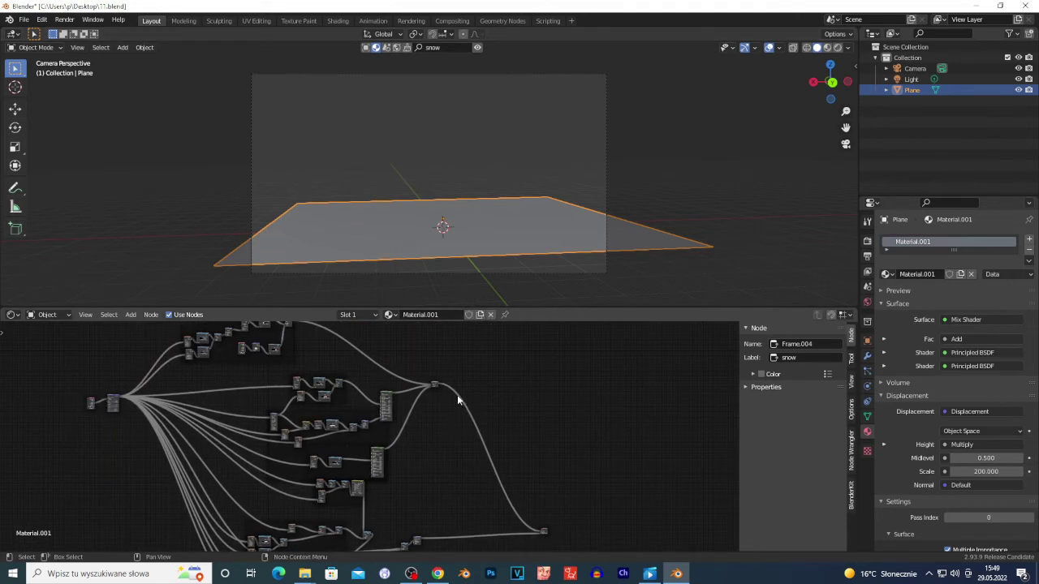
pyautogui.moveTo(445, 446); pyautogui.dragTo(446, 458, button='middle')
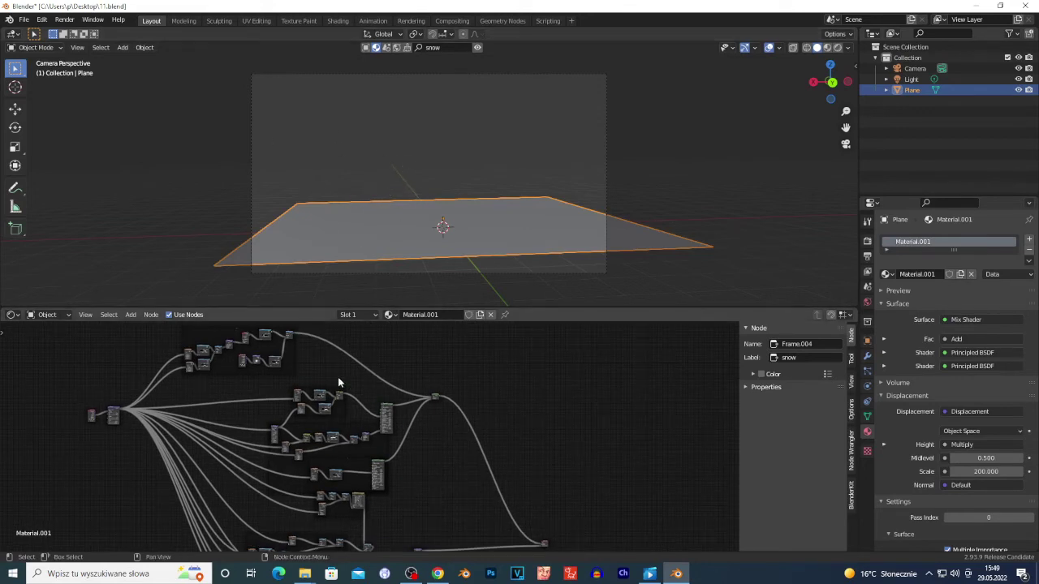
# - Move the entire "texture na gorze" frame up and to the right, away from the chains below it
pyautogui.moveTo(340, 382); pyautogui.dragTo(351, 420, button='middle')
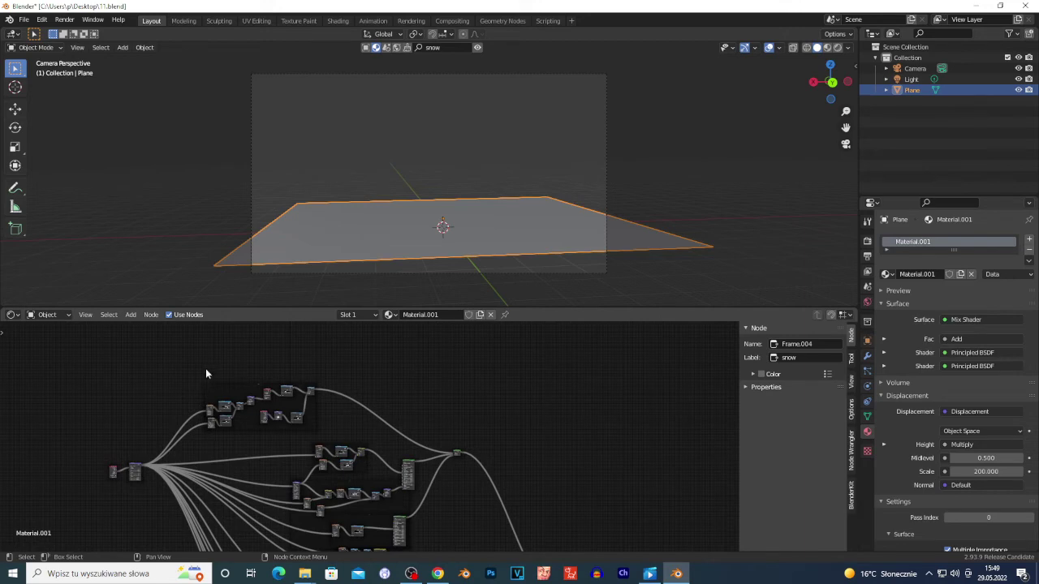
pyautogui.moveTo(186, 381); pyautogui.dragTo(343, 434)
pyautogui.press('g')
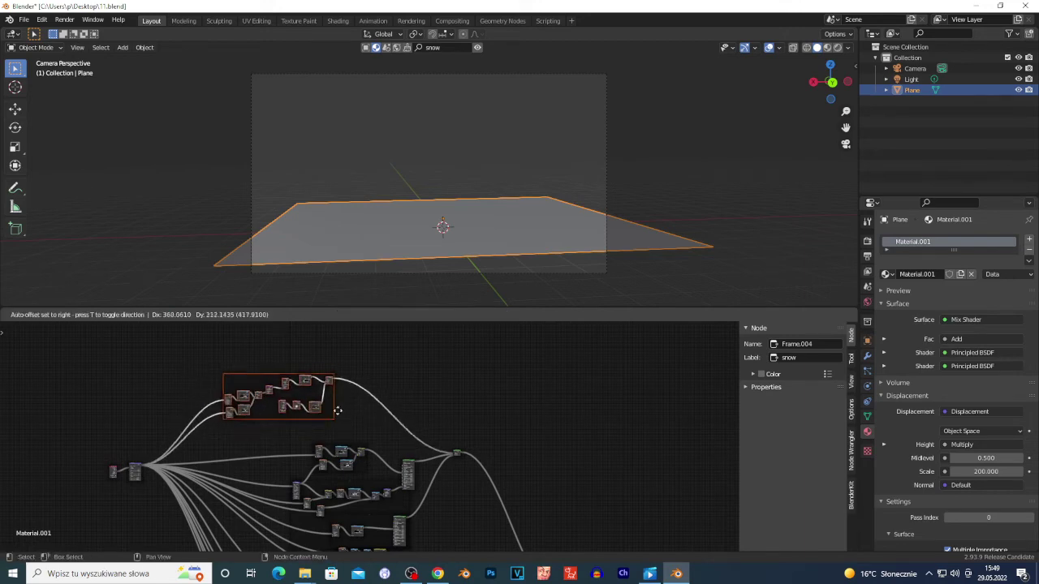
pyautogui.click(391, 406)
pyautogui.scroll(6, 560, 491)
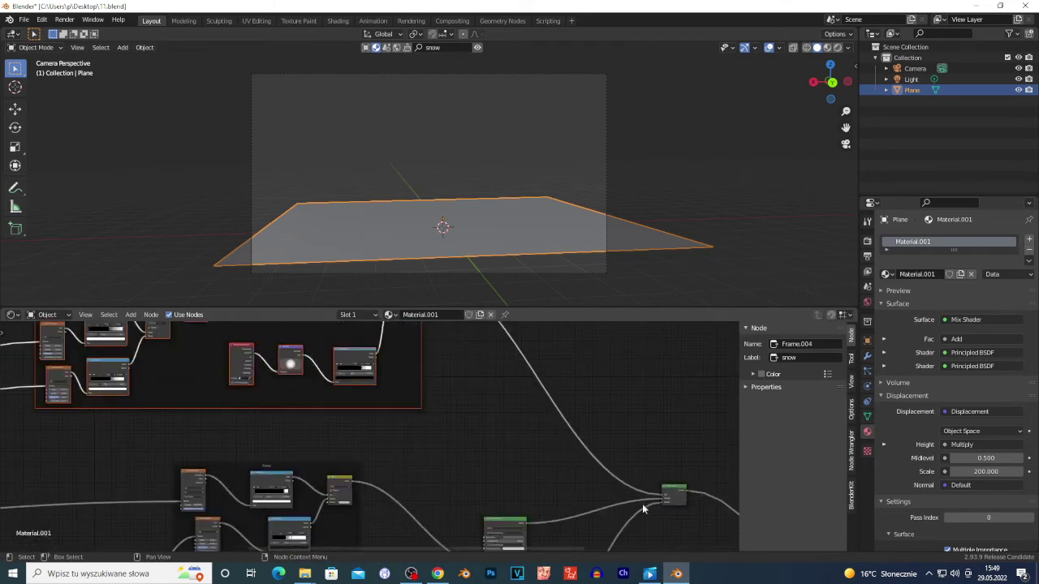
# - Nudge the Mix Shader node slightly left, closer to the upper Principled BSDF
pyautogui.scroll(1, 408, 416)
pyautogui.moveTo(408, 417)
pyautogui.mouseDown(button='middle')
pyautogui.moveTo(345, 392)
pyautogui.moveTo(389, 409)
pyautogui.mouseUp(button='middle')
pyautogui.moveTo(469, 432); pyautogui.dragTo(359, 394, button='middle')
pyautogui.moveTo(519, 454); pyautogui.dragTo(495, 470, button='middle')
pyautogui.scroll(5, 514, 465)
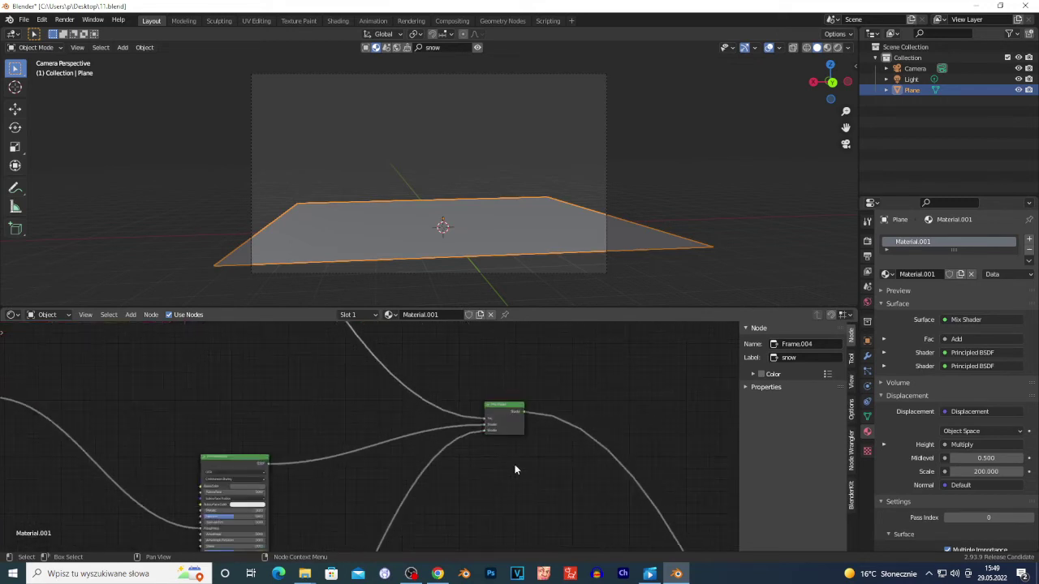
pyautogui.scroll(5, 515, 470)
pyautogui.moveTo(569, 423); pyautogui.dragTo(527, 430)
pyautogui.scroll(4, 537, 426)
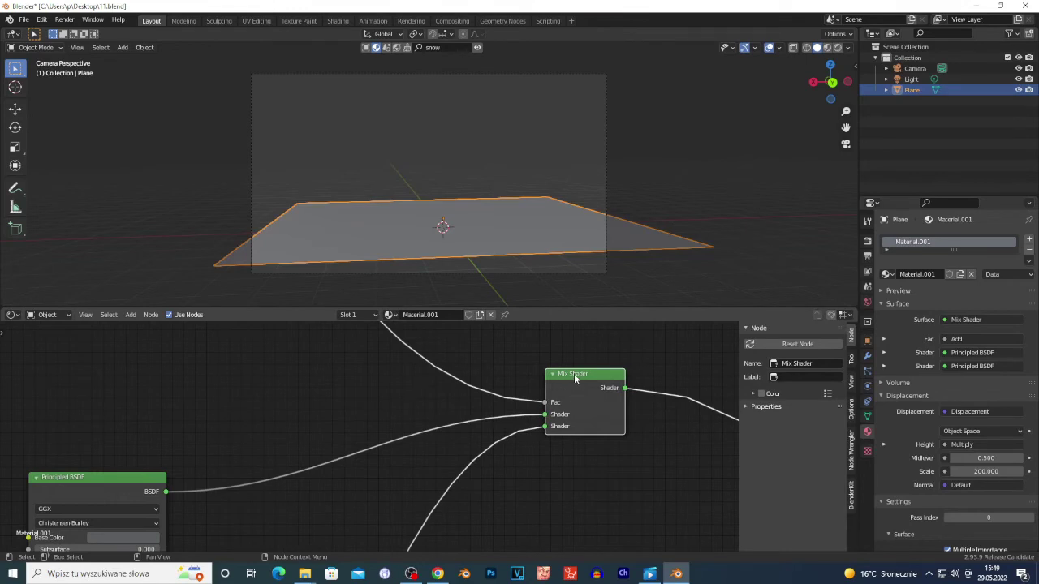
# - Move the upper Principled BSDF up until it is roughly level with the Mix Shader, and inspect its Base Color
pyautogui.scroll(-3, 143, 499)
pyautogui.moveTo(149, 469); pyautogui.dragTo(153, 394)
pyautogui.click(179, 440)
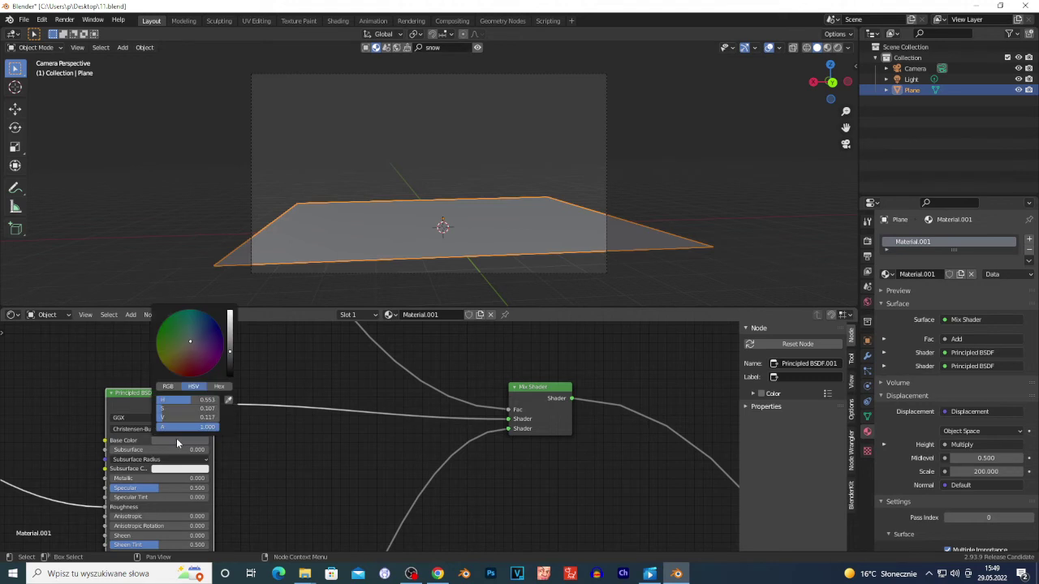
pyautogui.scroll(-3, 137, 498)
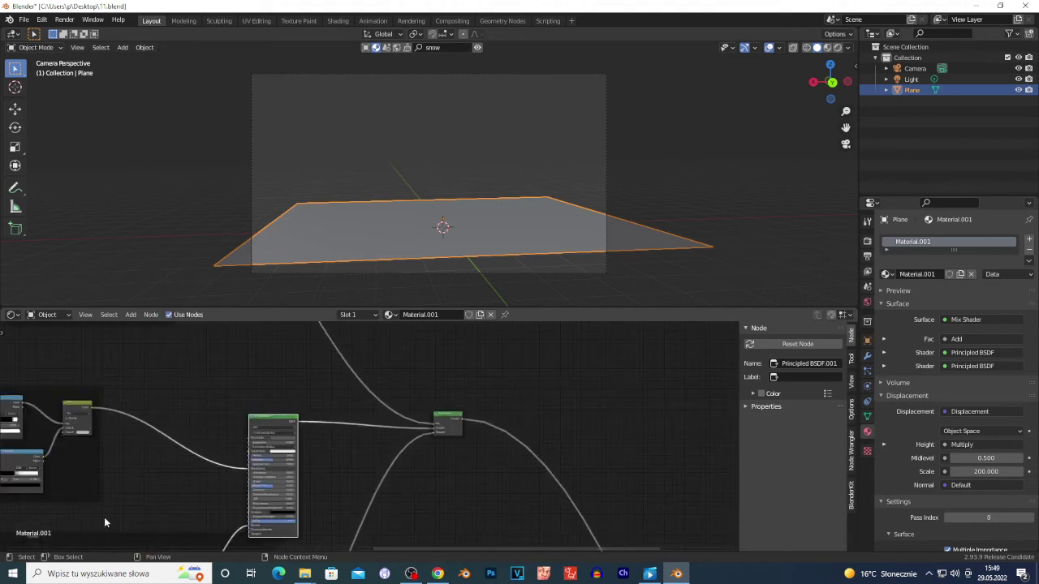
# - Shift the normal frame slightly left and the frame feeding the Principled BSDF's Roughness slightly right and down
pyautogui.moveTo(154, 542); pyautogui.dragTo(133, 541)
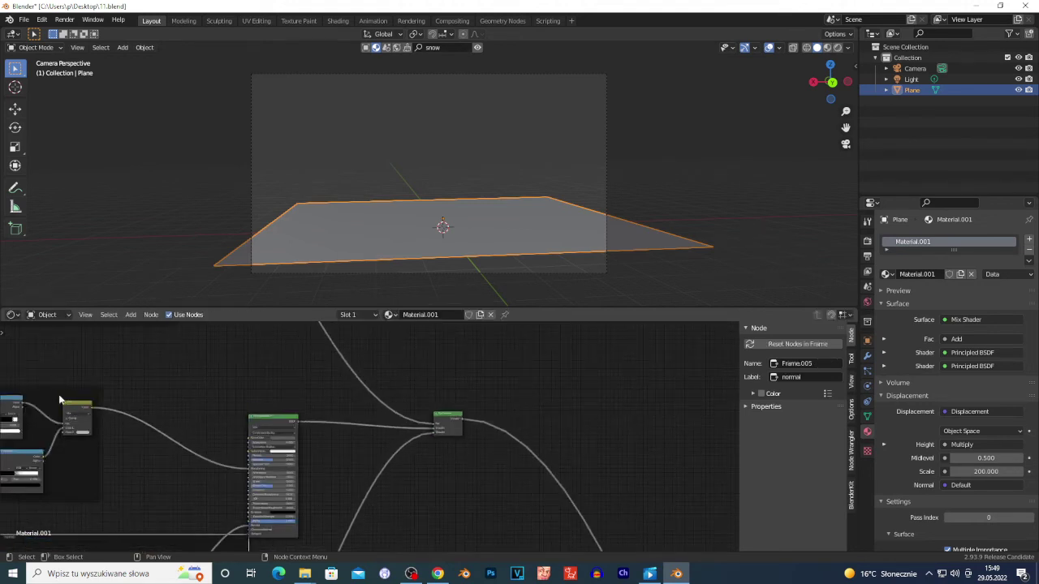
pyautogui.moveTo(52, 396)
pyautogui.mouseDown()
pyautogui.moveTo(63, 382)
pyautogui.moveTo(64, 411)
pyautogui.mouseUp()
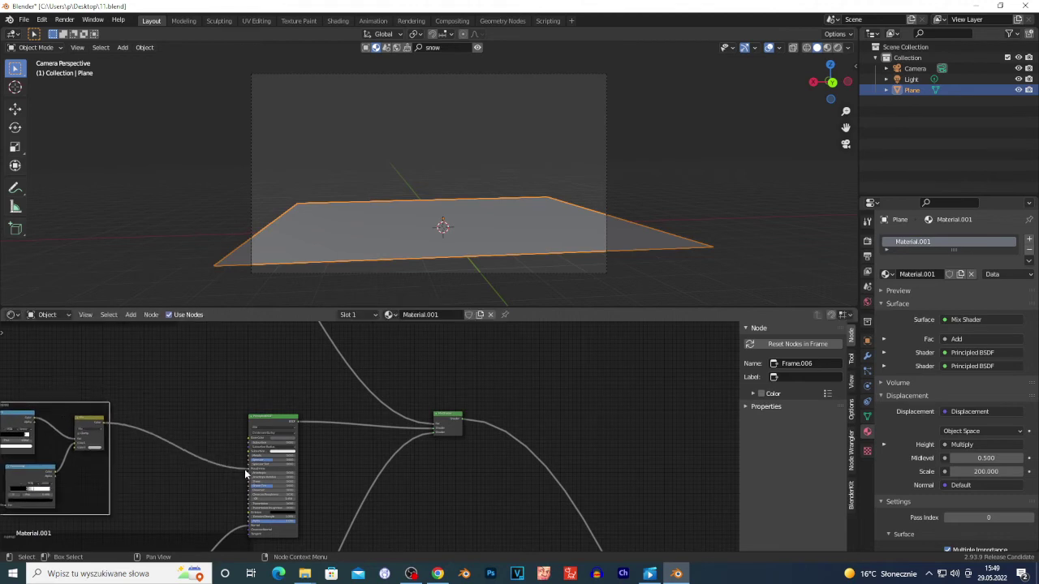
pyautogui.scroll(1, 361, 463)
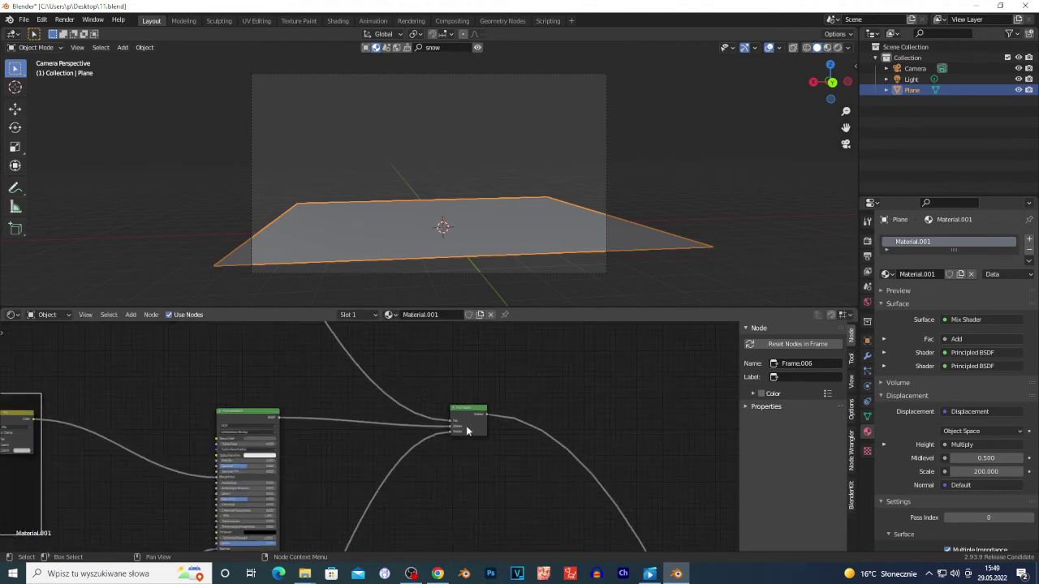
# - Follow the links from both Principled BSDFs into the Mix Shader's two Shader inputs
pyautogui.scroll(-2, 387, 477)
pyautogui.keyDown('shift'); pyautogui.scroll(-3, 417, 447); pyautogui.keyUp('shift')
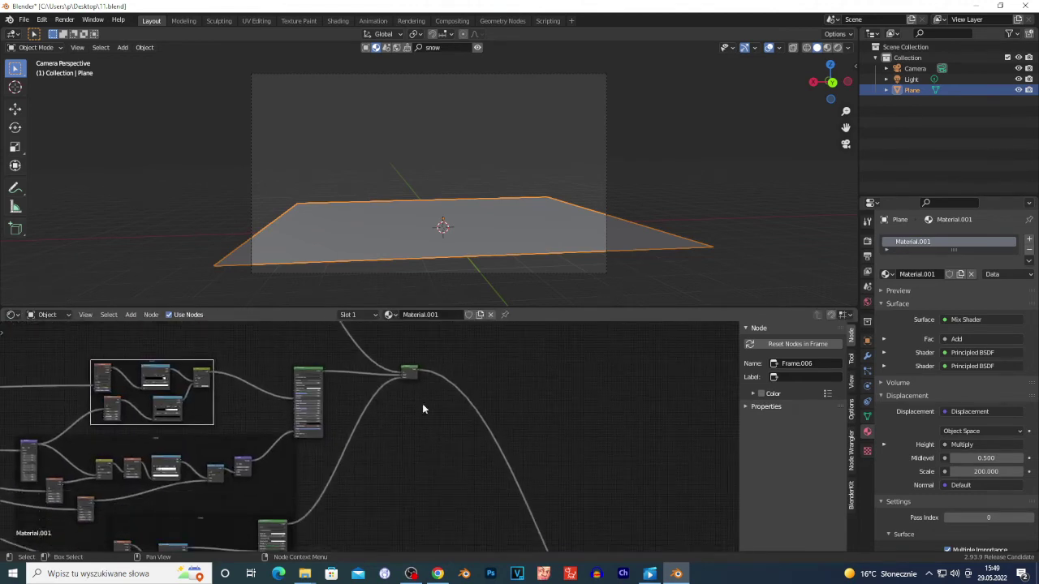
pyautogui.keyDown('shift'); pyautogui.scroll(-2, 401, 448); pyautogui.keyUp('shift')
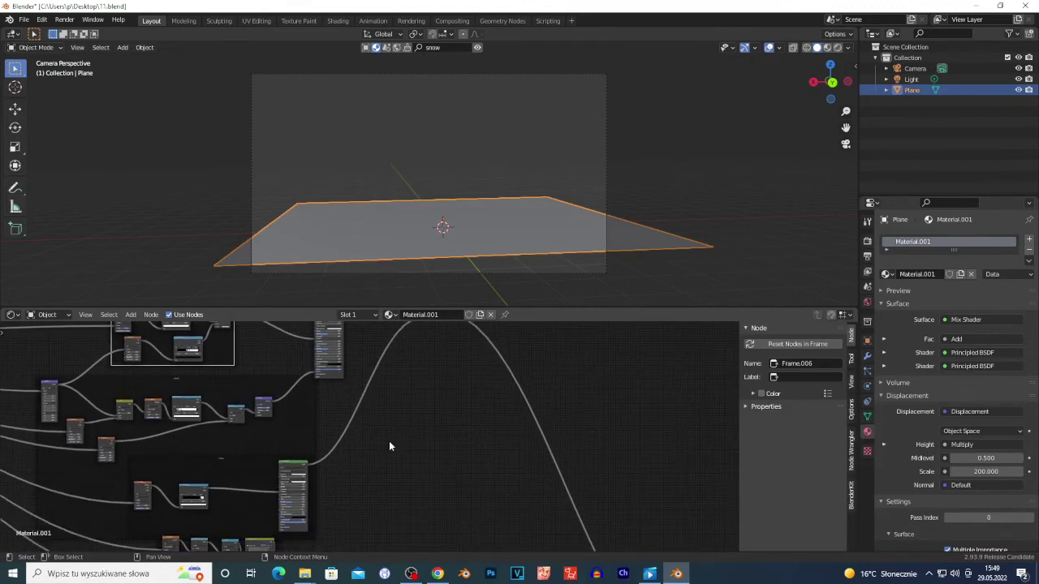
pyautogui.keyDown('shift'); pyautogui.scroll(3, 420, 438); pyautogui.keyUp('shift')
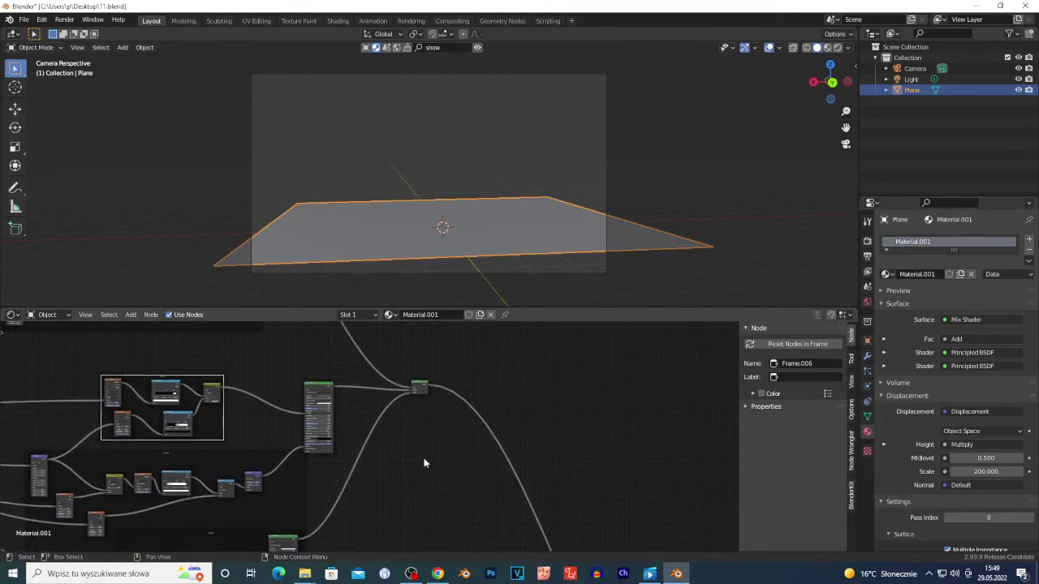
pyautogui.scroll(3, 423, 462)
pyautogui.click(477, 333)
pyautogui.scroll(-5, 455, 416)
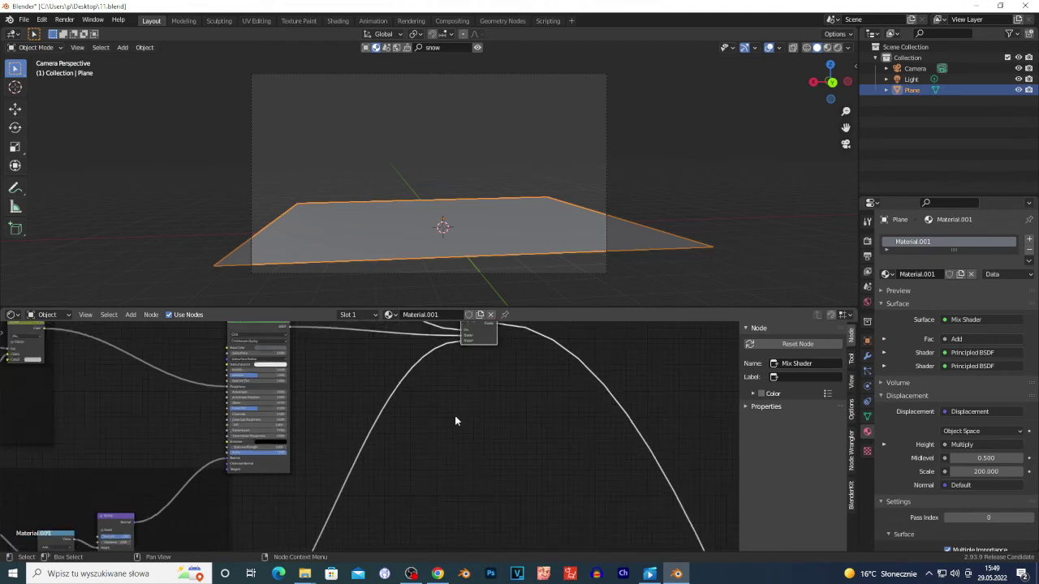
pyautogui.keyDown('shift'); pyautogui.scroll(-2, 281, 420); pyautogui.keyUp('shift')
# - Examine the "texture na gorze" mask chain and trace its Add output to the Mix Shader's Fac input
pyautogui.keyDown('shift'); pyautogui.scroll(5, 297, 419); pyautogui.keyUp('shift')
pyautogui.keyDown('ctrl'); pyautogui.hscroll(-6, 296, 419); pyautogui.keyUp('ctrl')
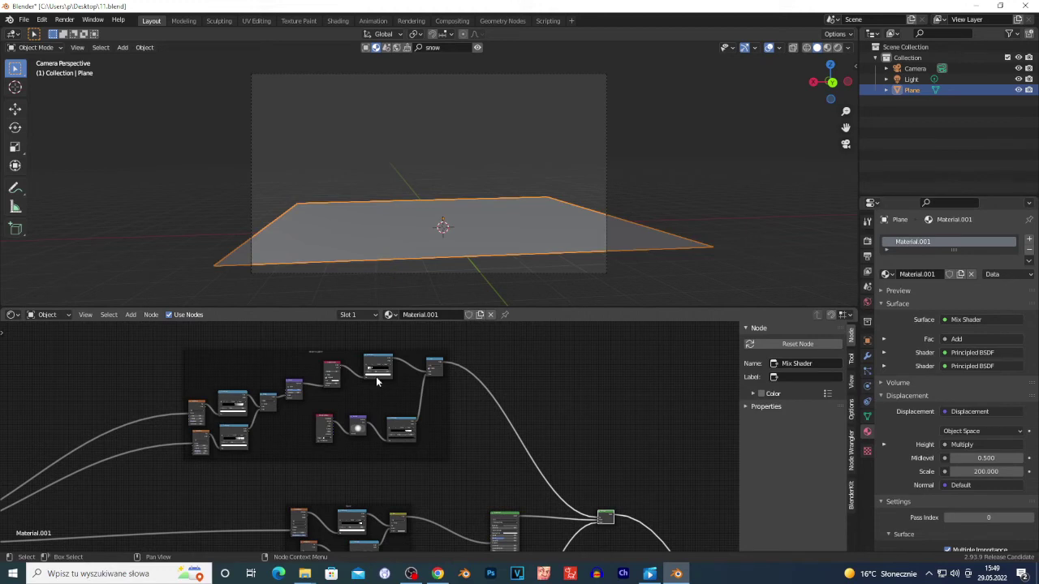
pyautogui.keyDown('shift'); pyautogui.scroll(2, 284, 414); pyautogui.keyUp('shift')
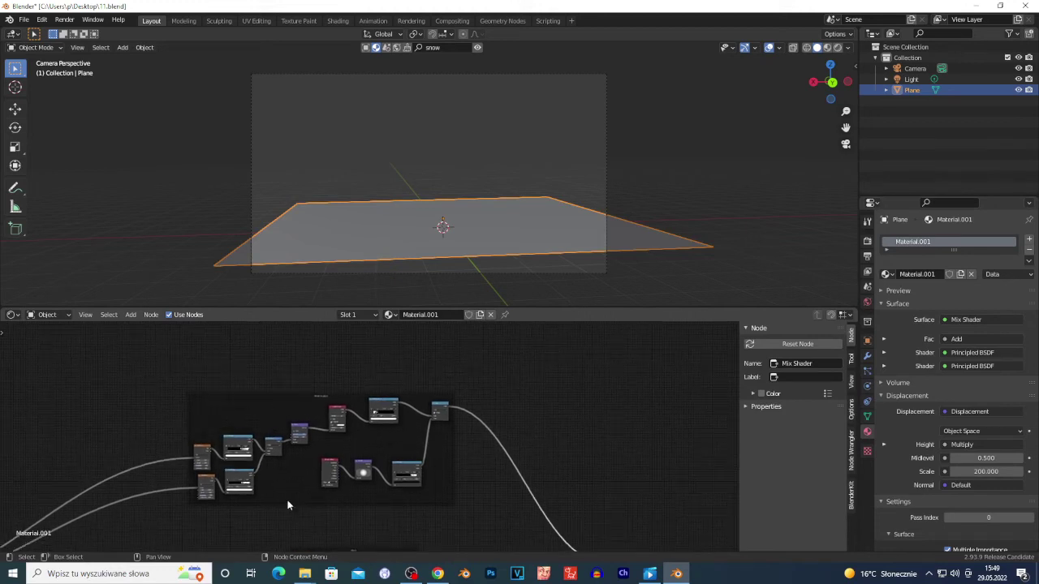
pyautogui.scroll(3, 177, 452)
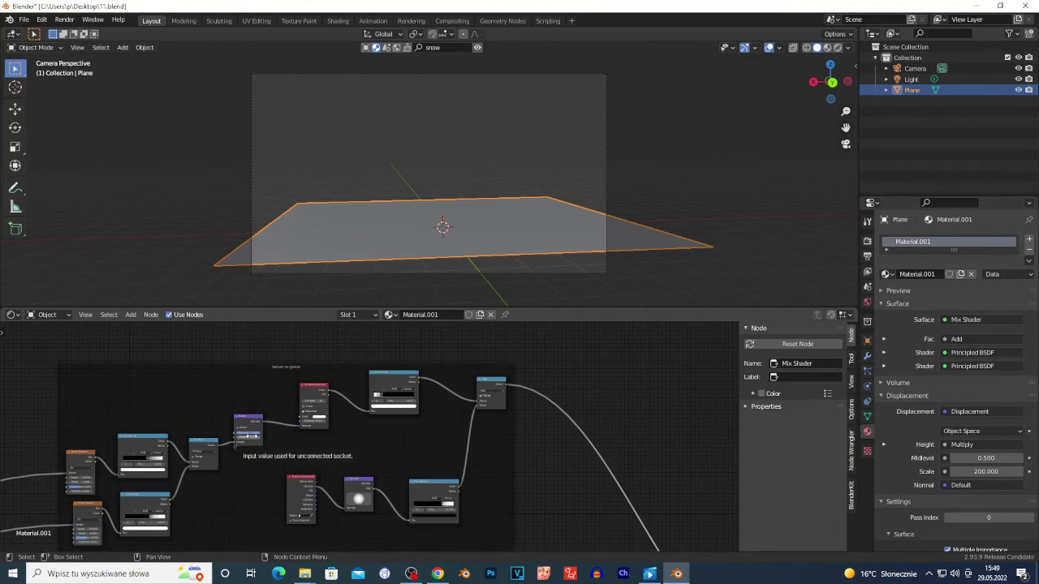
pyautogui.scroll(2, 262, 439)
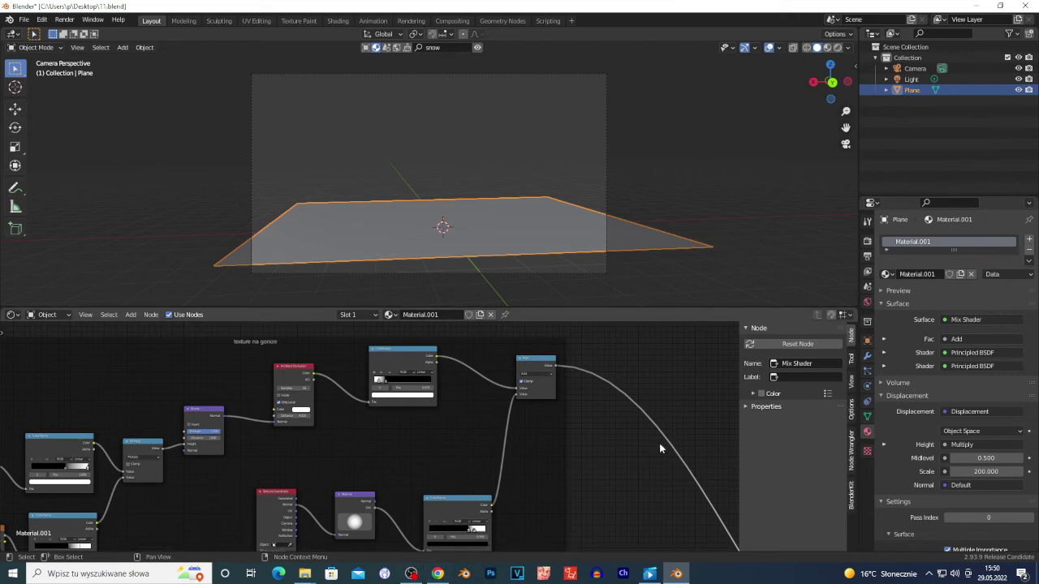
pyautogui.scroll(-8, 659, 448)
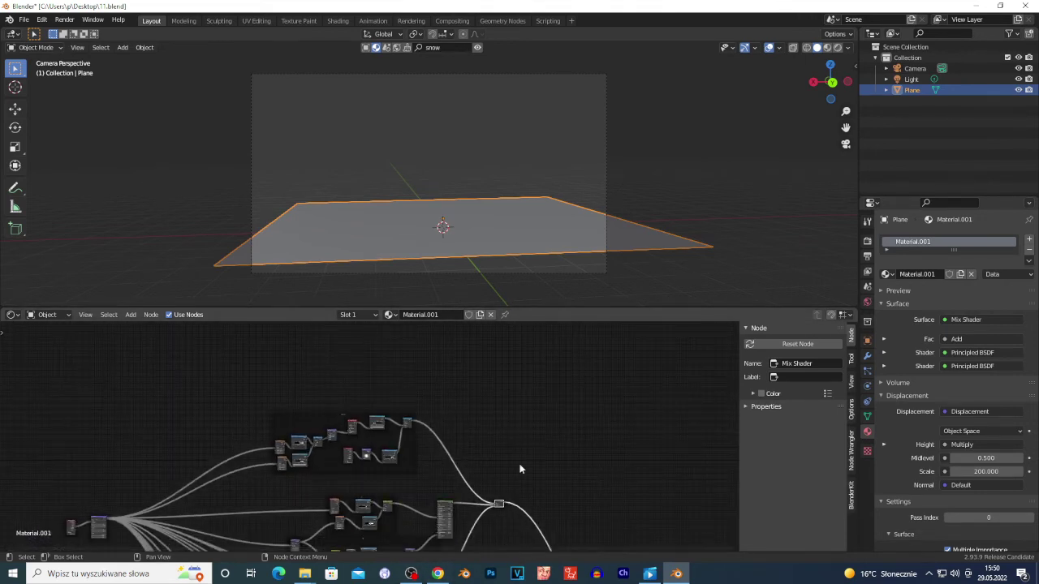
pyautogui.moveTo(521, 469); pyautogui.dragTo(482, 403, button='middle')
pyautogui.scroll(5, 519, 417)
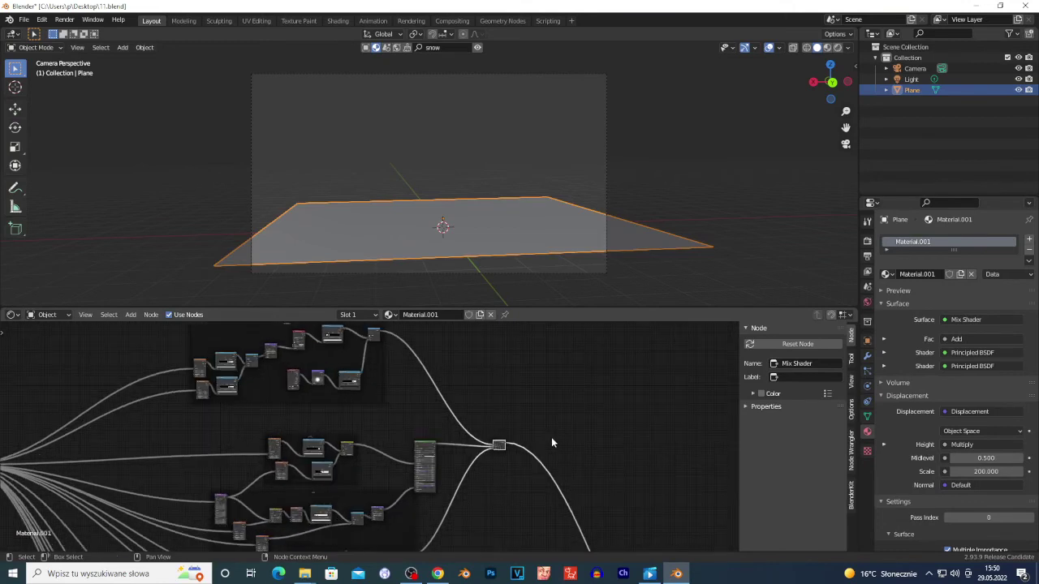
pyautogui.scroll(1, 498, 419)
pyautogui.moveTo(529, 393); pyautogui.dragTo(484, 388, button='middle')
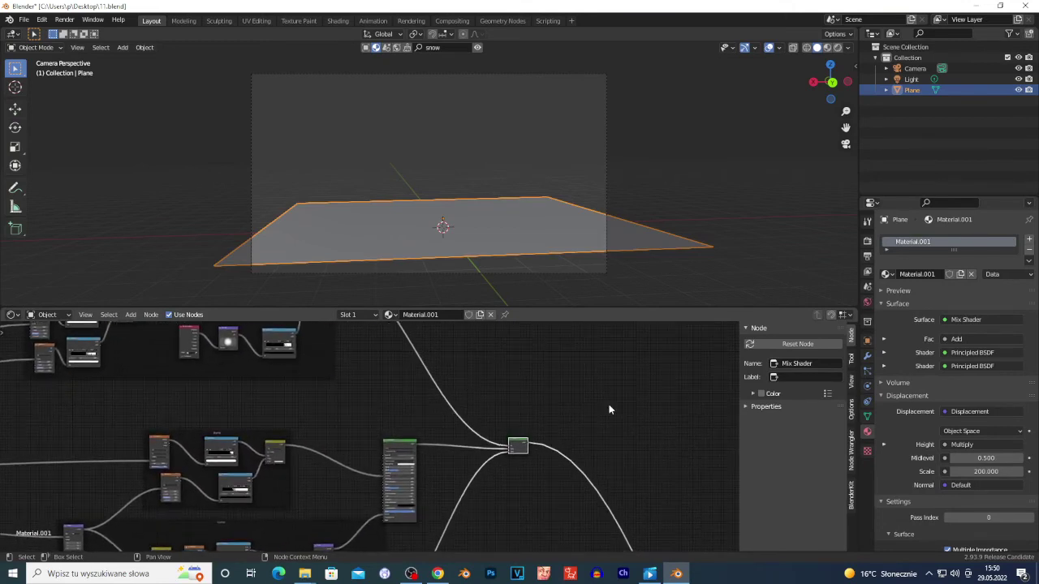
pyautogui.moveTo(609, 410); pyautogui.dragTo(469, 398, button='middle')
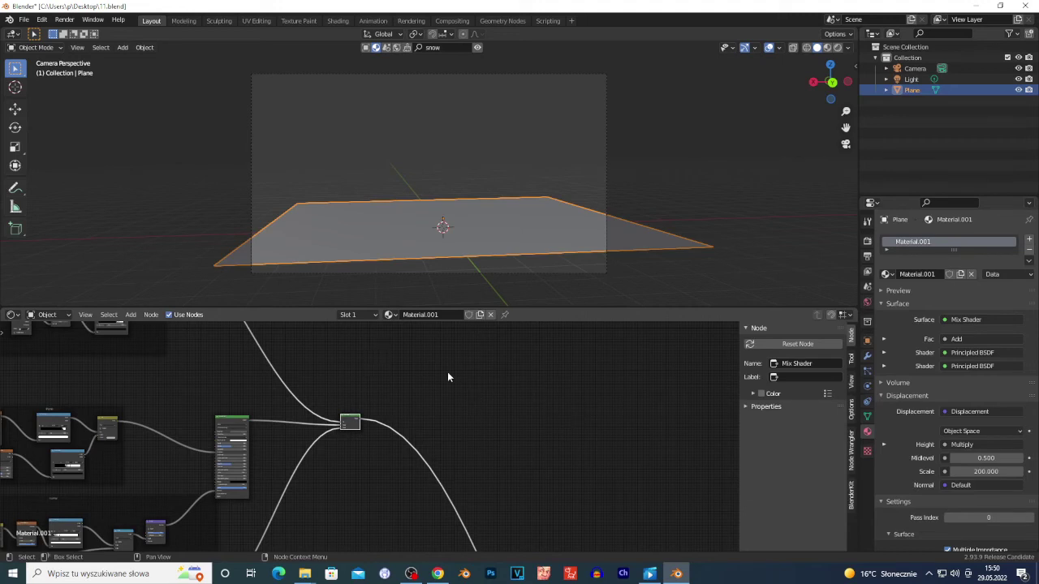
# - Check the Mix Shader's inputs and the upper Principled BSDF's Base Color, and look over the full node graph again
pyautogui.scroll(5, 416, 432)
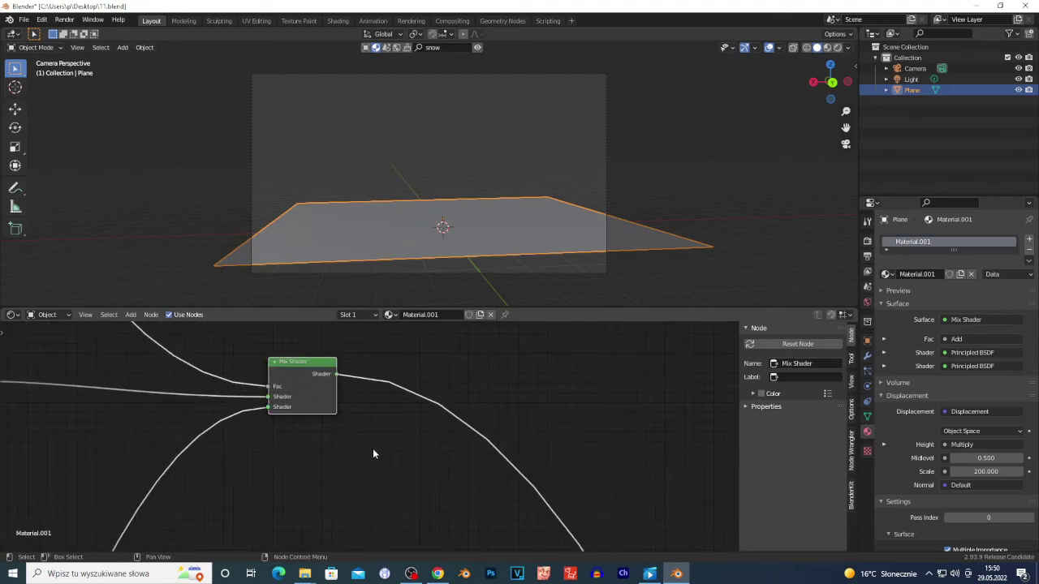
pyautogui.scroll(-3, 23, 417)
pyautogui.scroll(2, 51, 452)
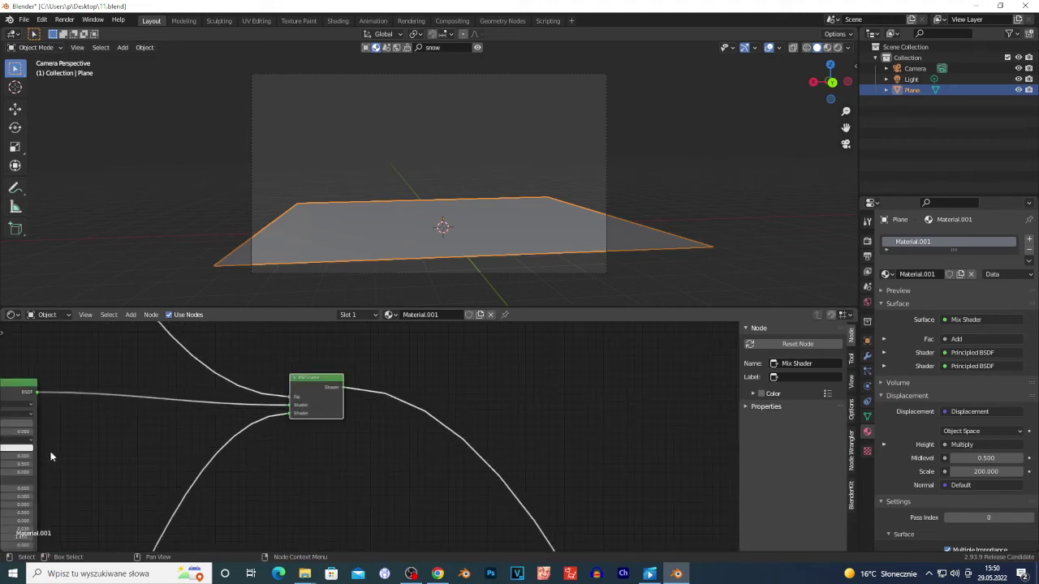
pyautogui.click(14, 428)
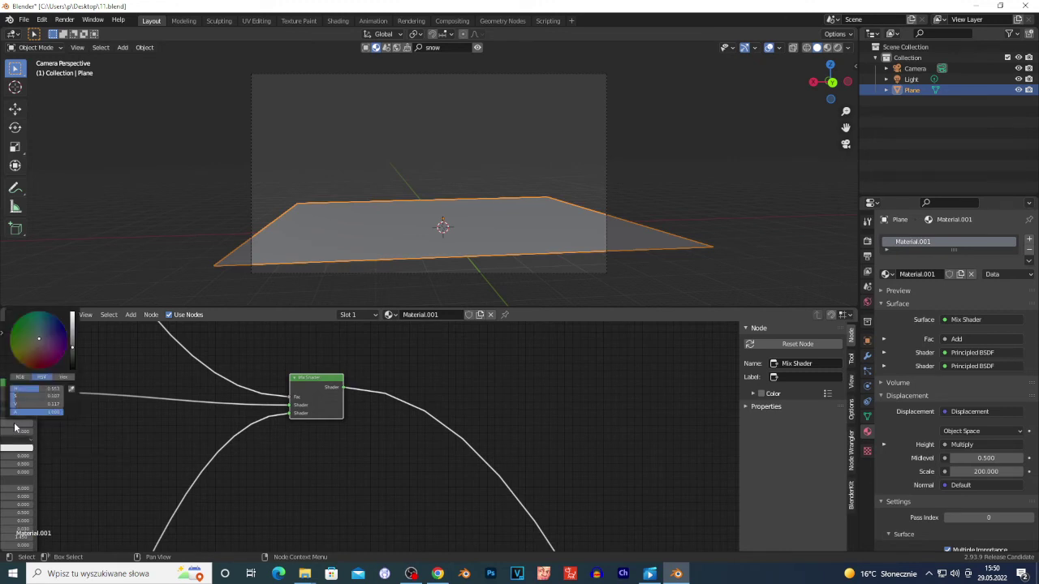
pyautogui.scroll(-4, 257, 480)
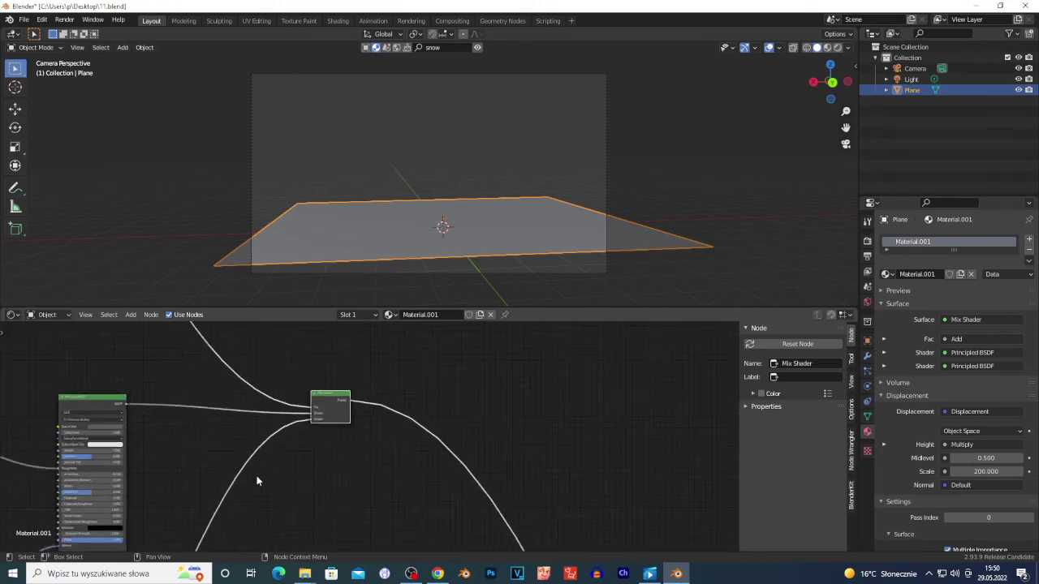
pyautogui.scroll(-4, 173, 433)
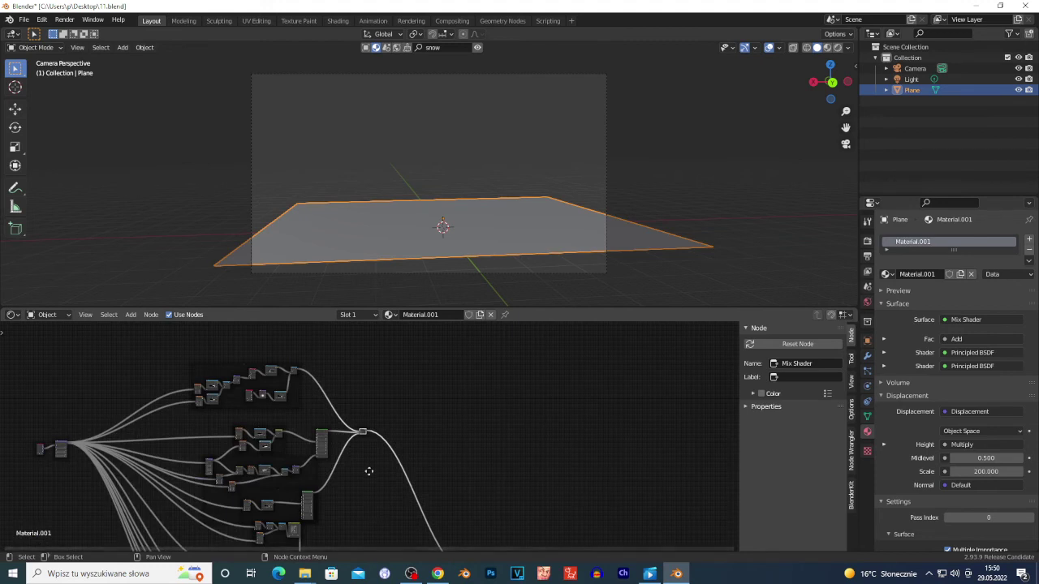
pyautogui.scroll(1, 376, 486)
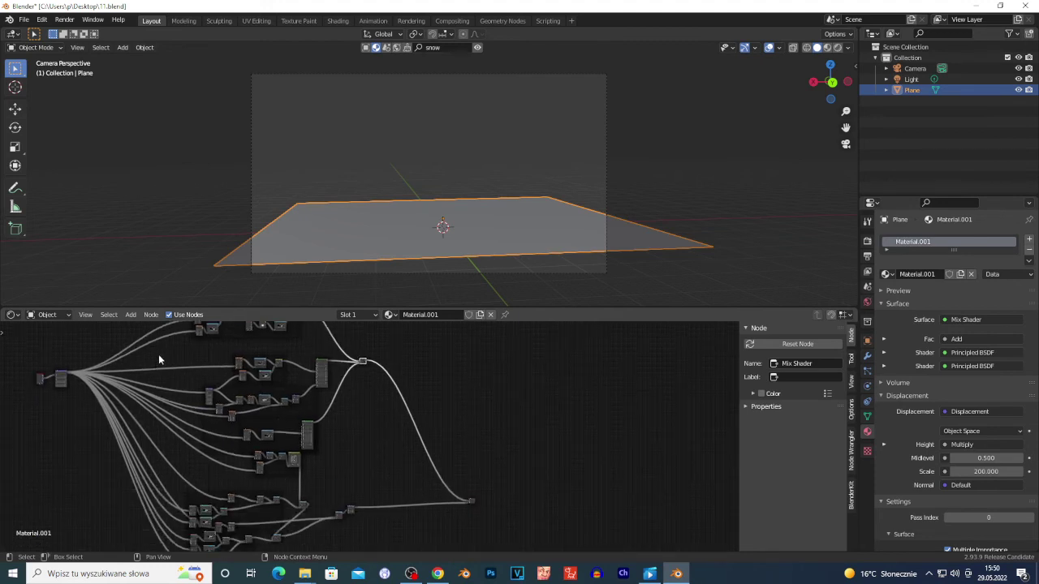
pyautogui.moveTo(158, 359); pyautogui.dragTo(243, 413, button='middle')
pyautogui.moveTo(273, 444); pyautogui.dragTo(299, 445, button='middle')
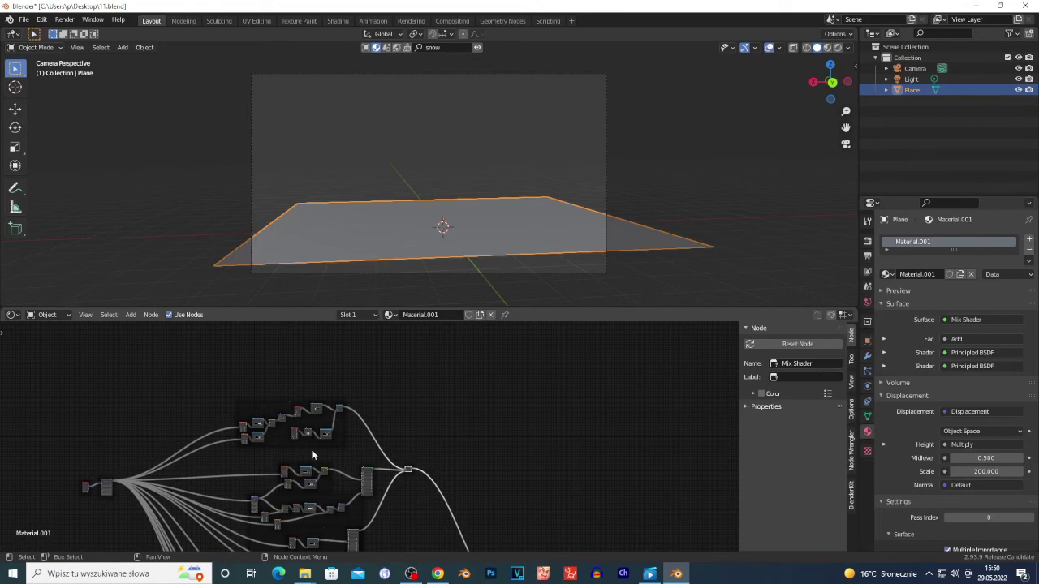
# - Review how the mask chain and both Principled BSDFs connect to the Mix Shader, examining its Fac and Shader inputs up close
pyautogui.scroll(3, 311, 454)
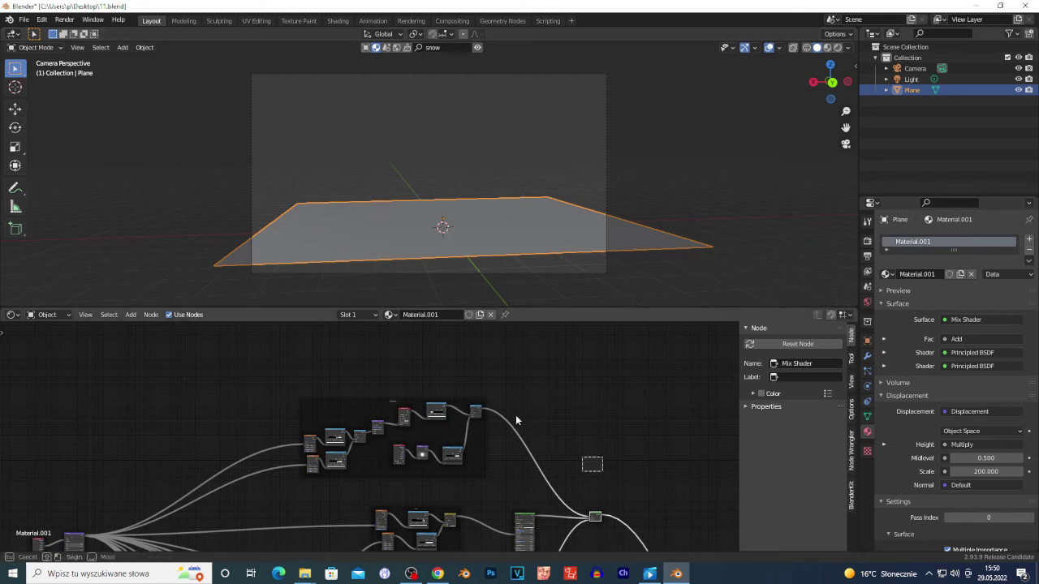
pyautogui.moveTo(617, 485); pyautogui.dragTo(521, 404, button='middle')
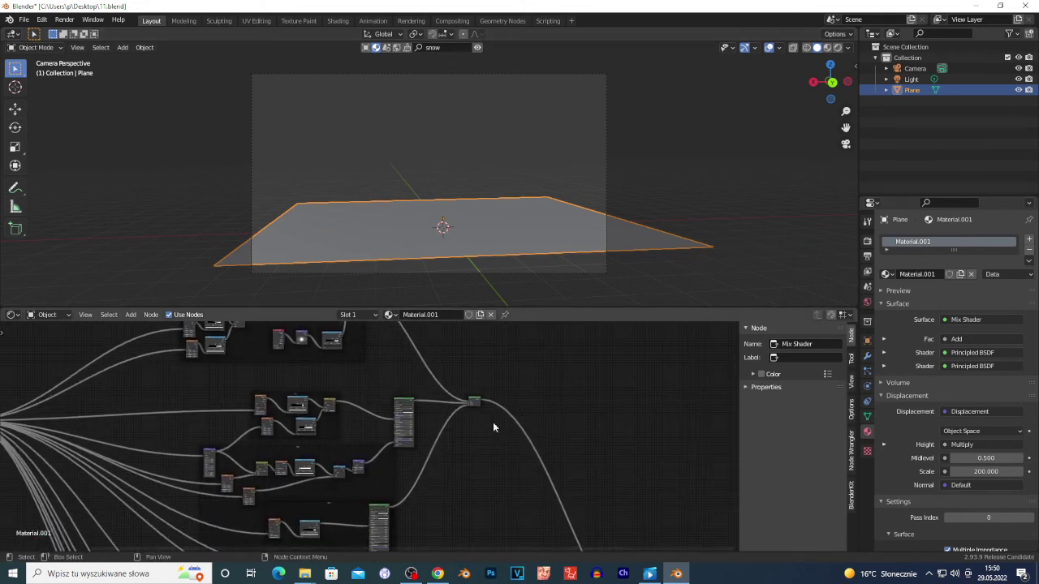
pyautogui.scroll(-3, 495, 511)
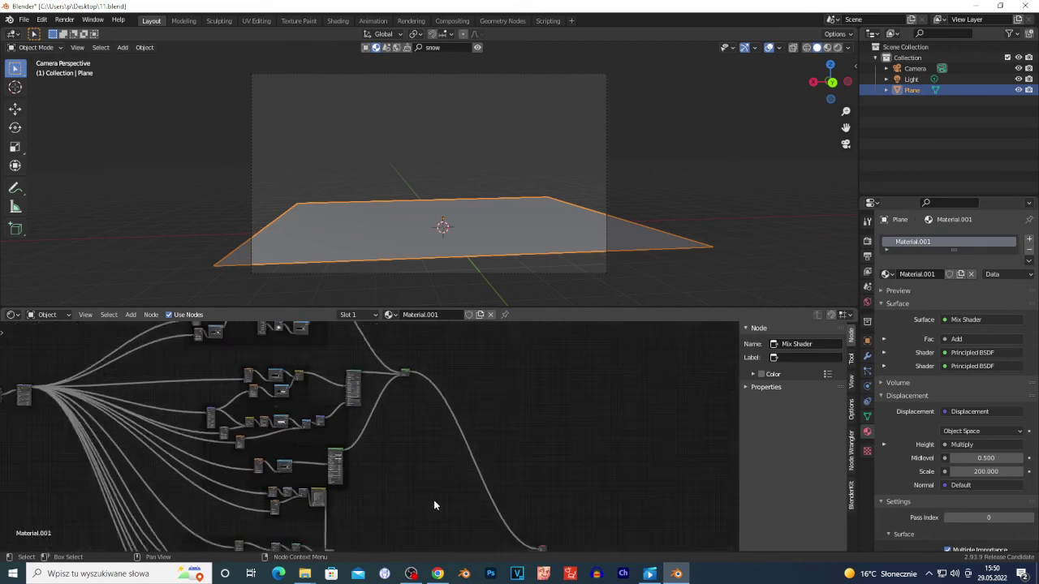
pyautogui.moveTo(427, 448); pyautogui.dragTo(469, 459, button='middle')
pyautogui.moveTo(86, 396); pyautogui.dragTo(151, 421)
pyautogui.scroll(3, 591, 425)
pyautogui.scroll(5, 591, 426)
pyautogui.moveTo(543, 393); pyautogui.dragTo(492, 396, button='middle')
pyautogui.moveTo(498, 358); pyautogui.dragTo(473, 410, button='middle')
pyautogui.scroll(5, 501, 449)
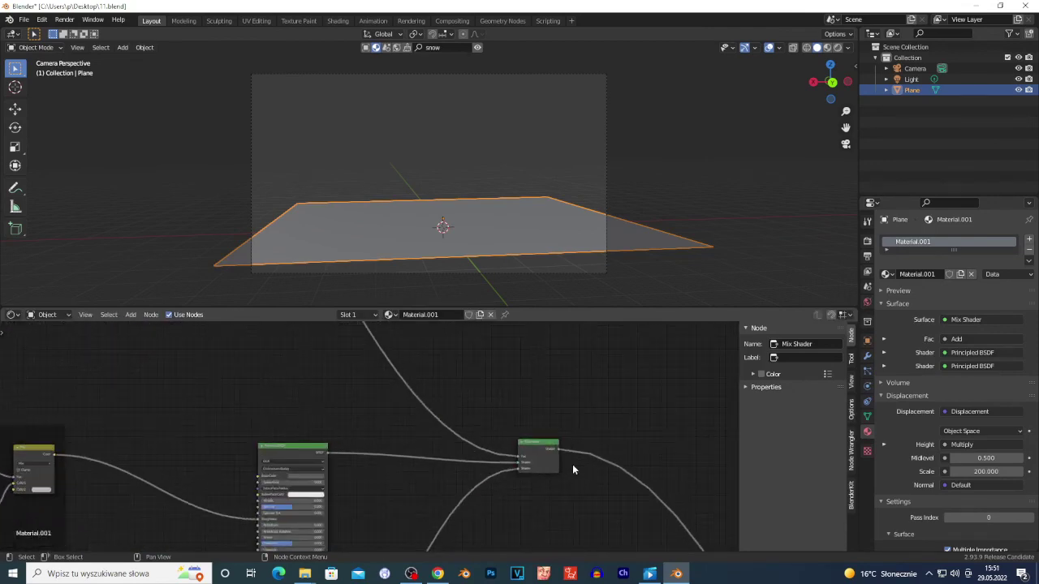
pyautogui.scroll(2, 615, 479)
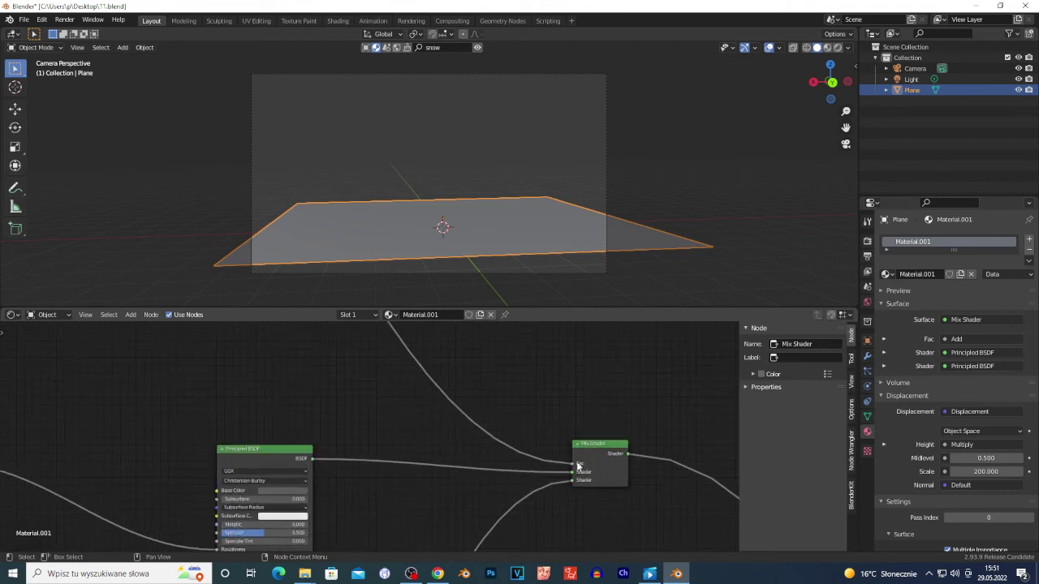
pyautogui.scroll(-6, 373, 405)
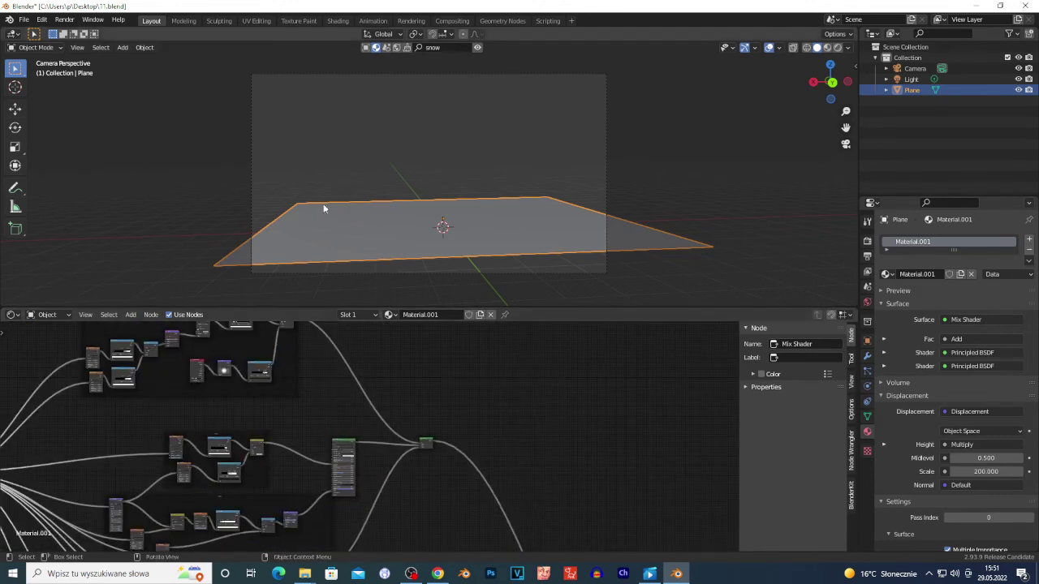
# - Collapse the upper Principled BSDF node and expand it again
pyautogui.click(333, 444)
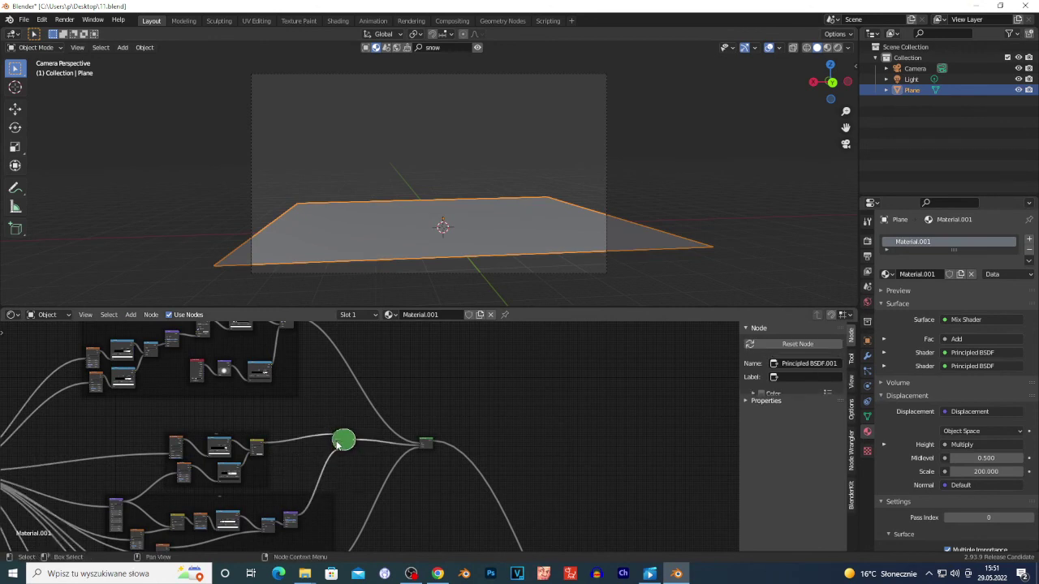
pyautogui.click(334, 444)
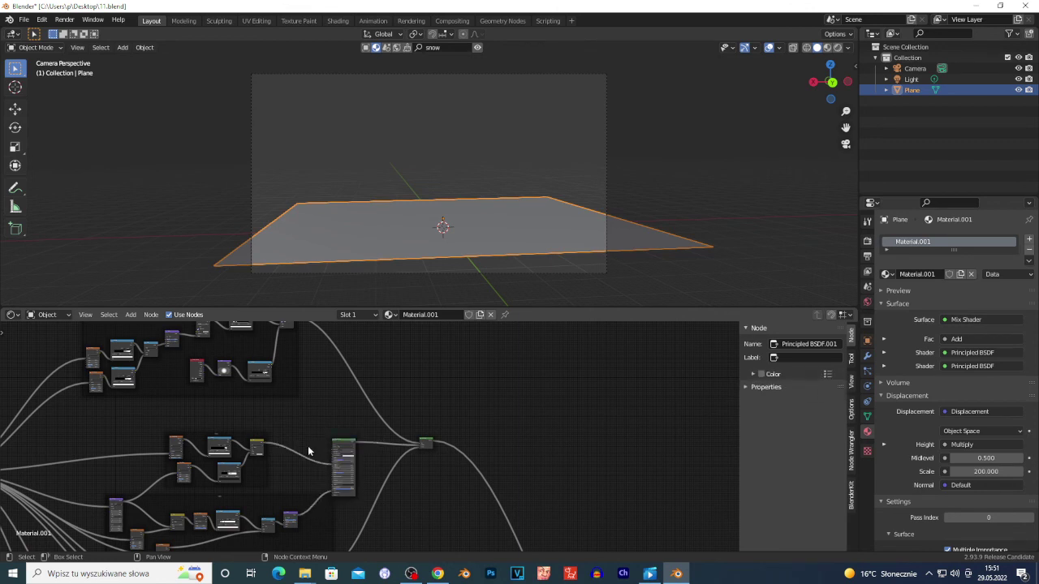
# - Trace the Mix Shader and Displacement links to the Material Output, and select the Material Output node
pyautogui.scroll(-1, 308, 452)
pyautogui.scroll(-2, 225, 506)
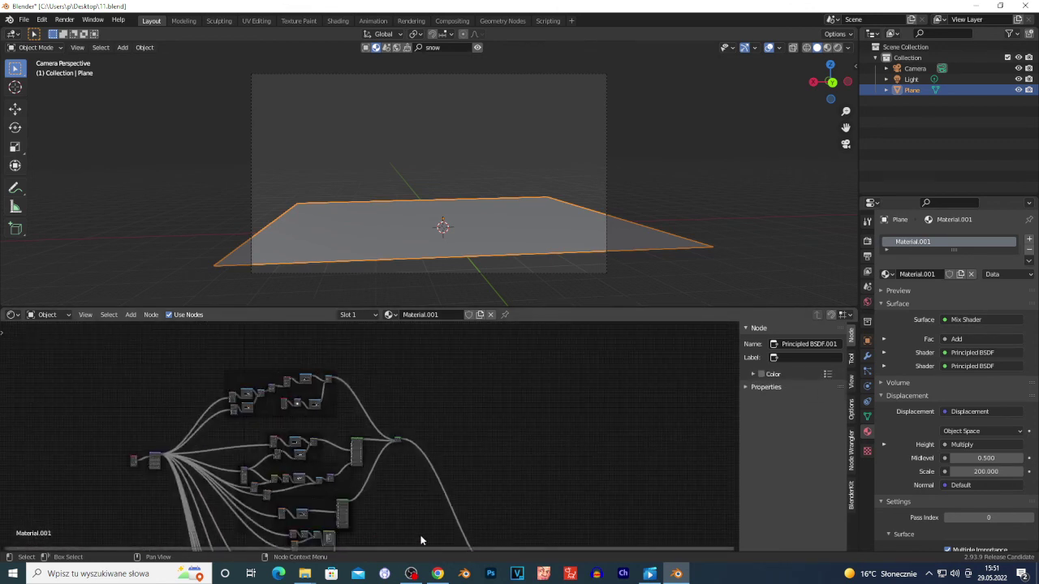
pyautogui.scroll(-1, 398, 517)
pyautogui.moveTo(387, 518); pyautogui.dragTo(385, 512, button='middle')
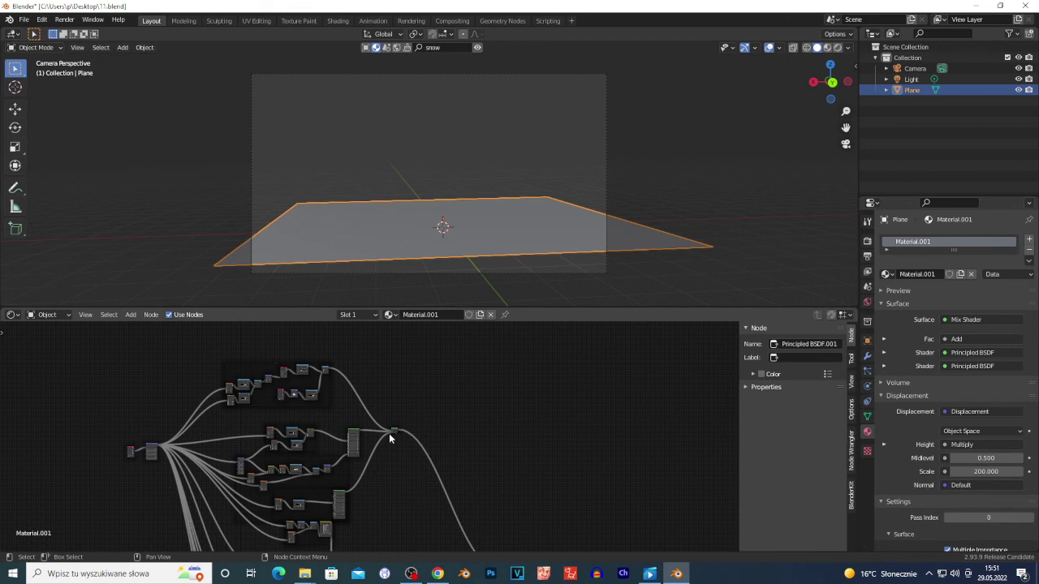
pyautogui.scroll(-4, 411, 514)
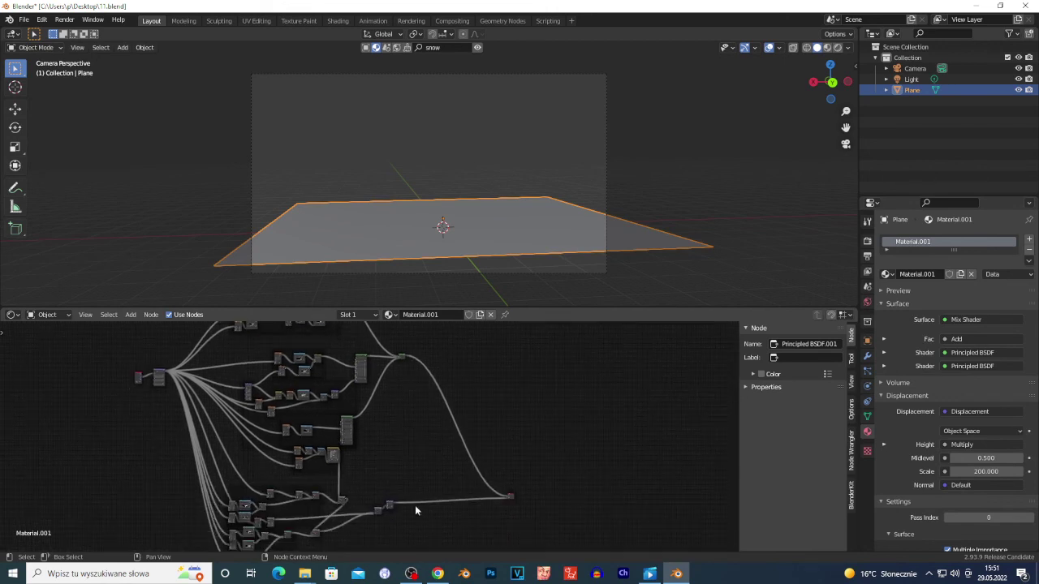
pyautogui.moveTo(511, 499); pyautogui.dragTo(458, 475)
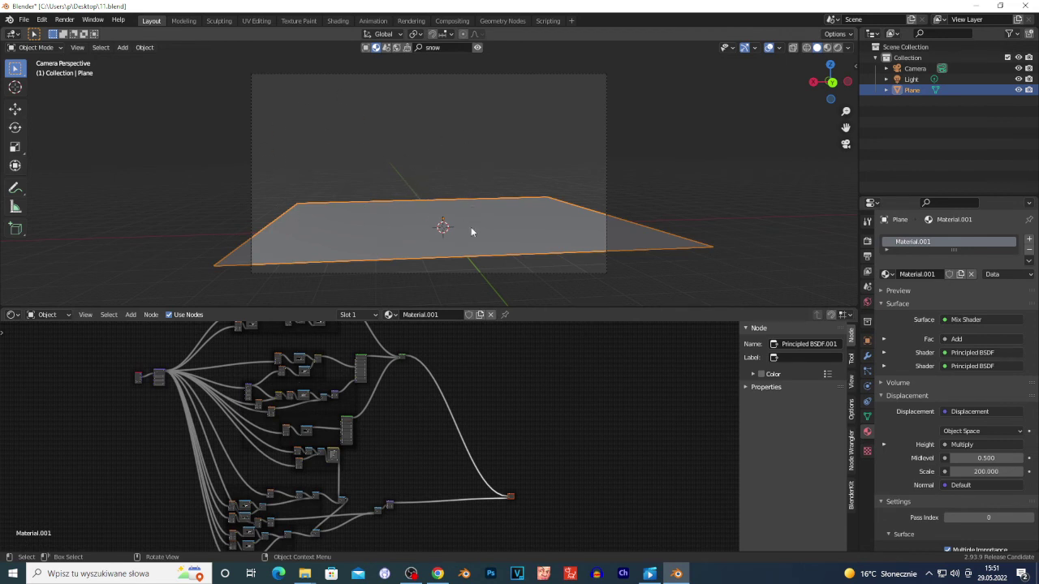
pyautogui.click(411, 576)
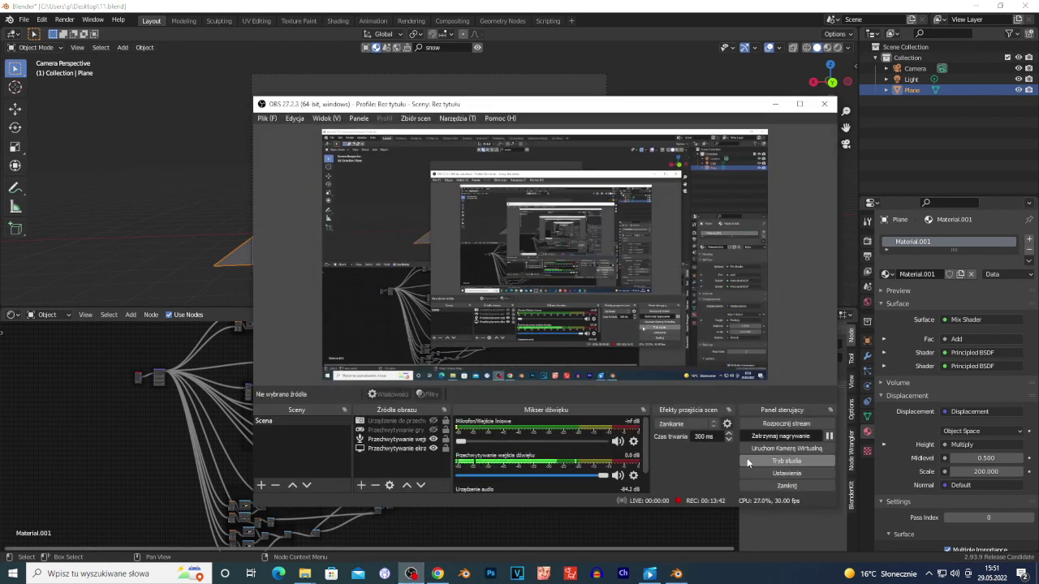